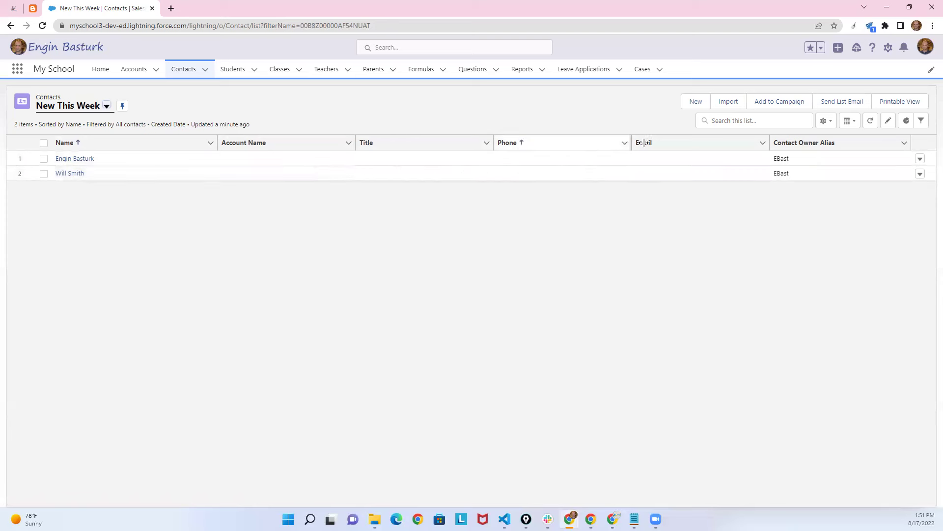
Add Birthdate to the visible fields of the New This Week list.
{"action": "left_click", "coordinate": [826, 120]}
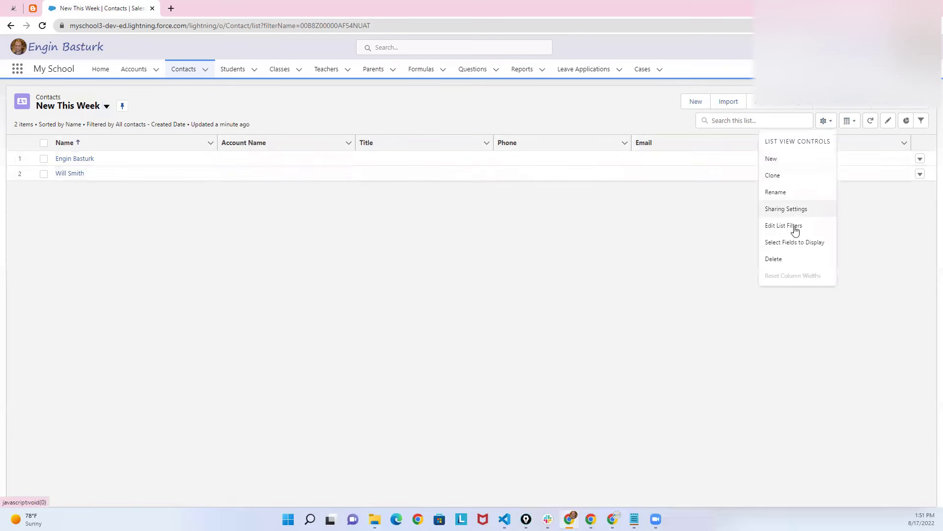
{"action": "left_click", "coordinate": [795, 242]}
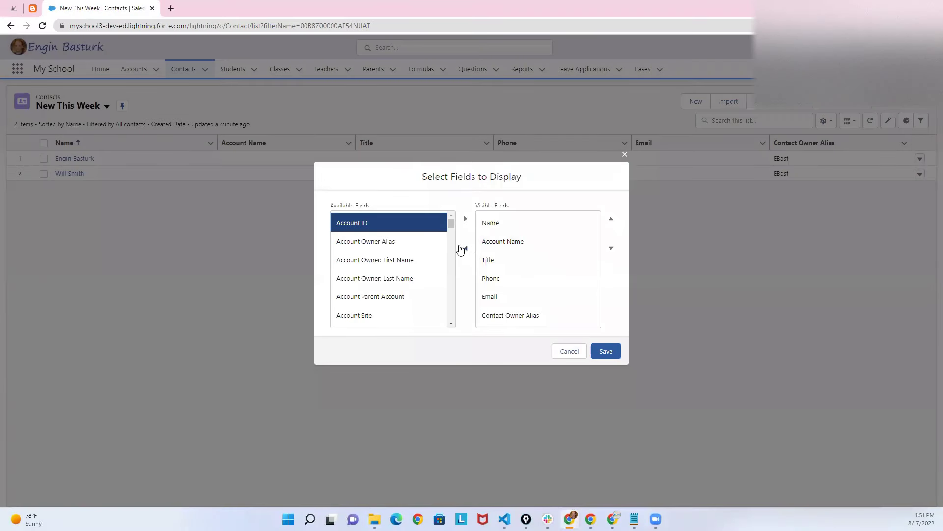
{"action": "left_click_drag", "start_coordinate": [449, 225], "coordinate": [450, 227]}
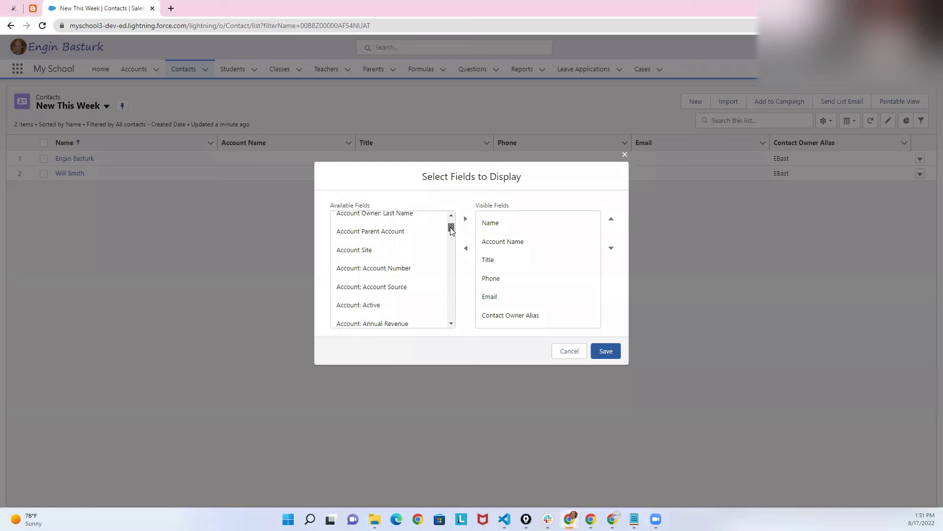
{"action": "left_click_drag", "start_coordinate": [450, 227], "coordinate": [449, 276]}
{"action": "scroll", "coordinate": [448, 249], "scroll_direction": "down", "scroll_amount": 10}
{"action": "left_click", "coordinate": [375, 238]}
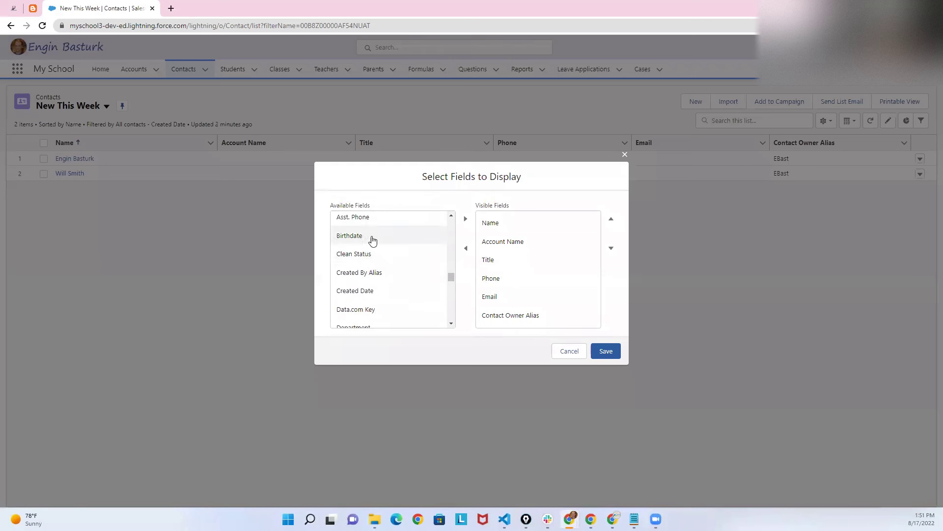
{"action": "left_click", "coordinate": [465, 218]}
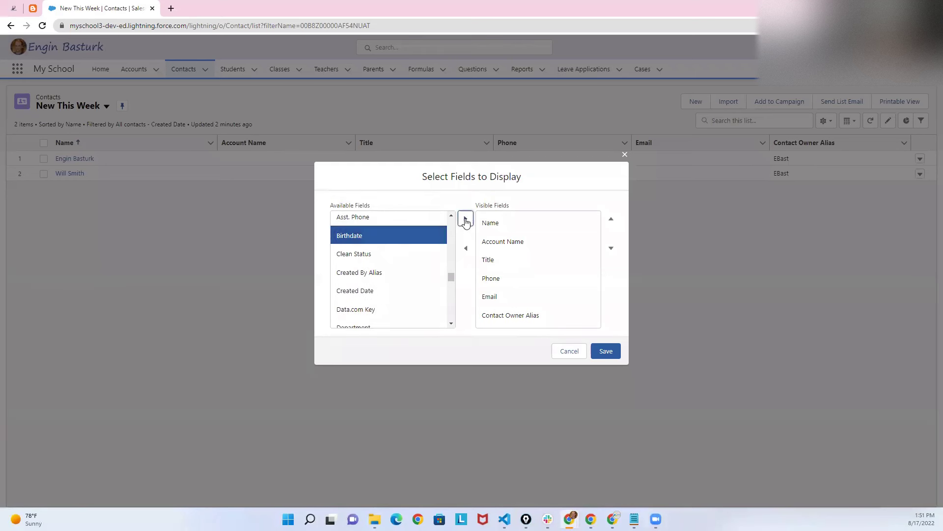
Remove Account Name, Title, Phone, Contact Owner Alias and Email, keeping Name, and save.
{"action": "left_click", "coordinate": [505, 244]}
{"action": "left_click", "coordinate": [465, 247]}
{"action": "left_click", "coordinate": [490, 243]}
{"action": "left_click", "coordinate": [466, 248]}
{"action": "left_click", "coordinate": [489, 248]}
{"action": "left_click", "coordinate": [465, 248]}
{"action": "left_click", "coordinate": [489, 242]}
{"action": "left_click", "coordinate": [495, 261]}
{"action": "left_click", "coordinate": [465, 248]}
{"action": "left_click", "coordinate": [484, 243]}
{"action": "left_click", "coordinate": [466, 248]}
{"action": "left_click", "coordinate": [606, 353]}
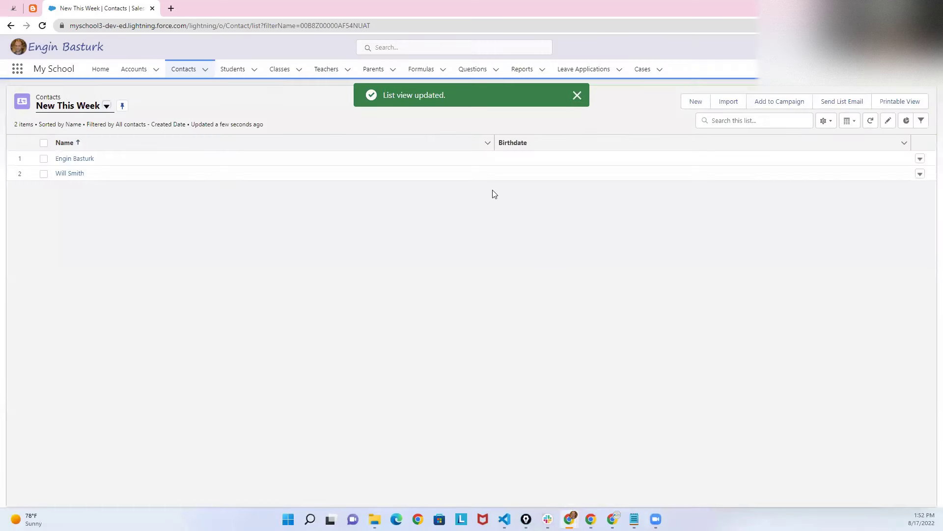
{"action": "left_click", "coordinate": [902, 158]}
{"action": "left_click", "coordinate": [593, 163]}
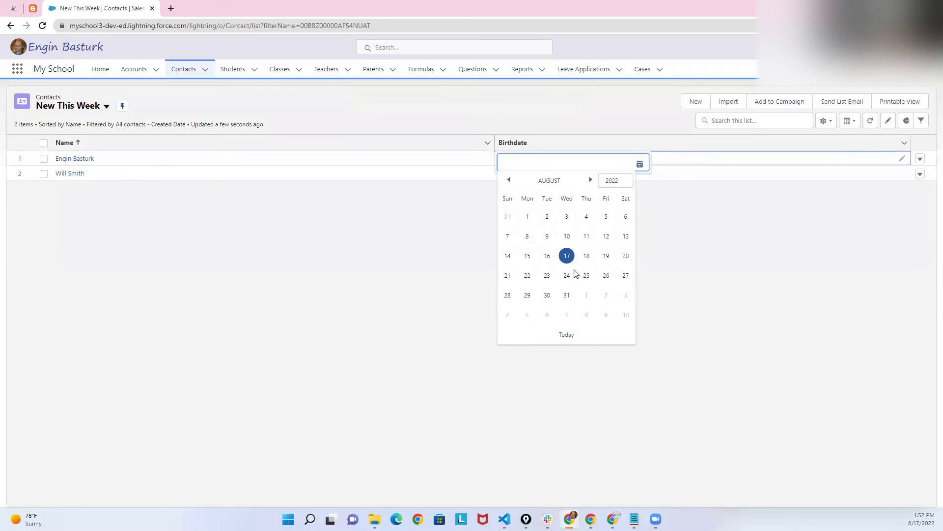
{"action": "left_click", "coordinate": [566, 335]}
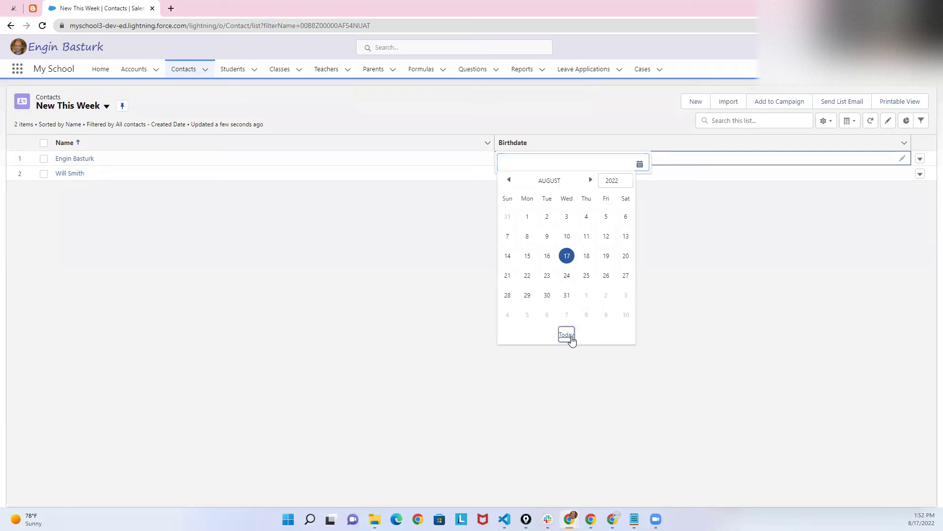
{"action": "double_click", "coordinate": [529, 163]}
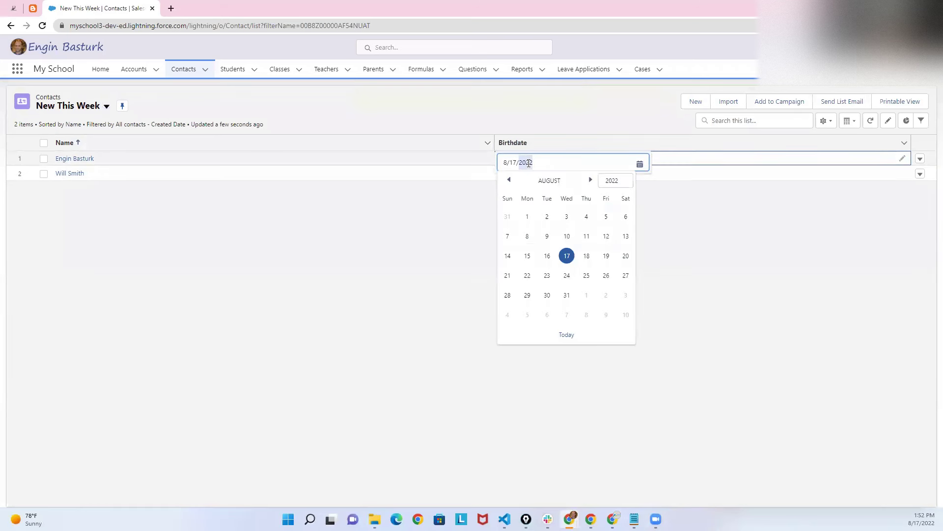
{"action": "type", "text": "1983"}
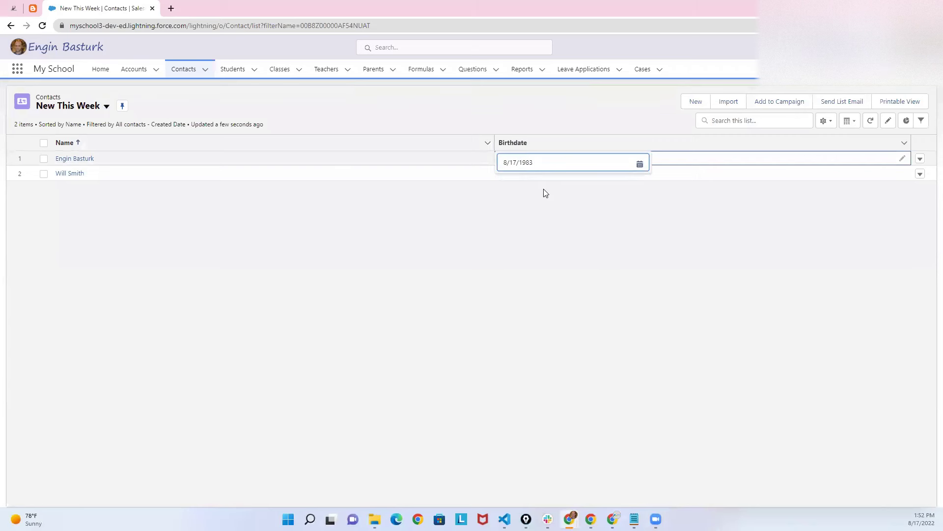
{"action": "left_click", "coordinate": [537, 199]}
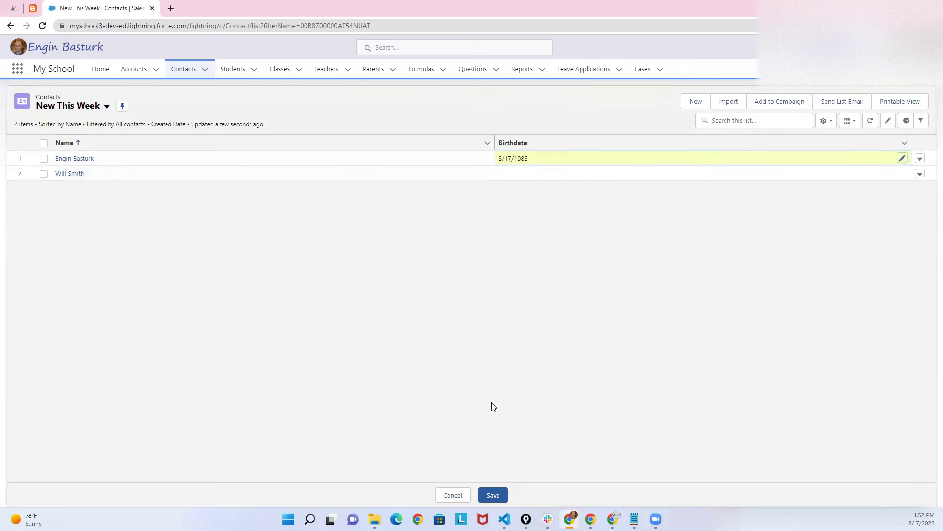
{"action": "left_click", "coordinate": [494, 495]}
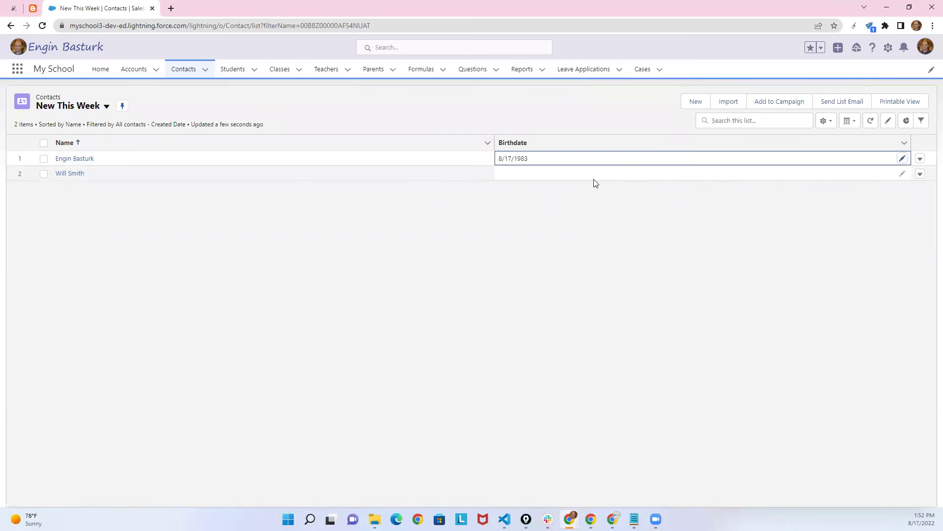
Set the second contact's birthdate to 8/17/2000, save it, and zoom the page in.
{"action": "left_click", "coordinate": [902, 174]}
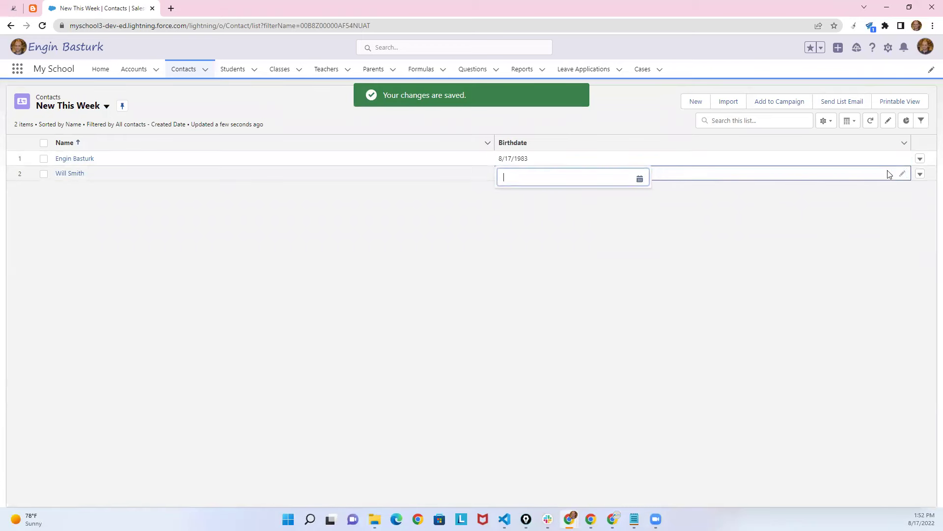
{"action": "left_click", "coordinate": [640, 179]}
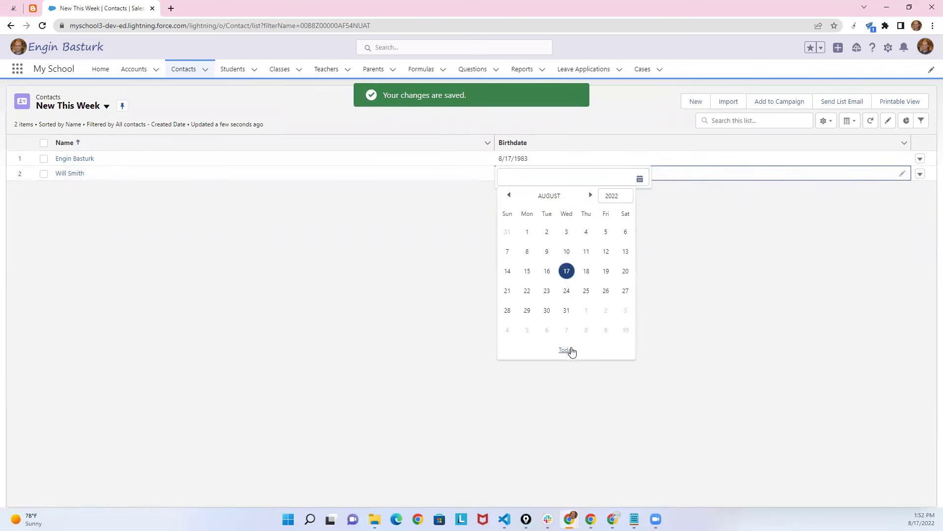
{"action": "left_click", "coordinate": [565, 349]}
{"action": "left_click", "coordinate": [534, 181]}
{"action": "key", "text": "shift+Left"}
{"action": "key", "text": "shift+Left"}
{"action": "key", "text": "shift+Left"}
{"action": "key", "text": "BackSpace"}
{"action": "type", "text": "000"}
{"action": "left_click", "coordinate": [524, 211]}
{"action": "left_click", "coordinate": [494, 495]}
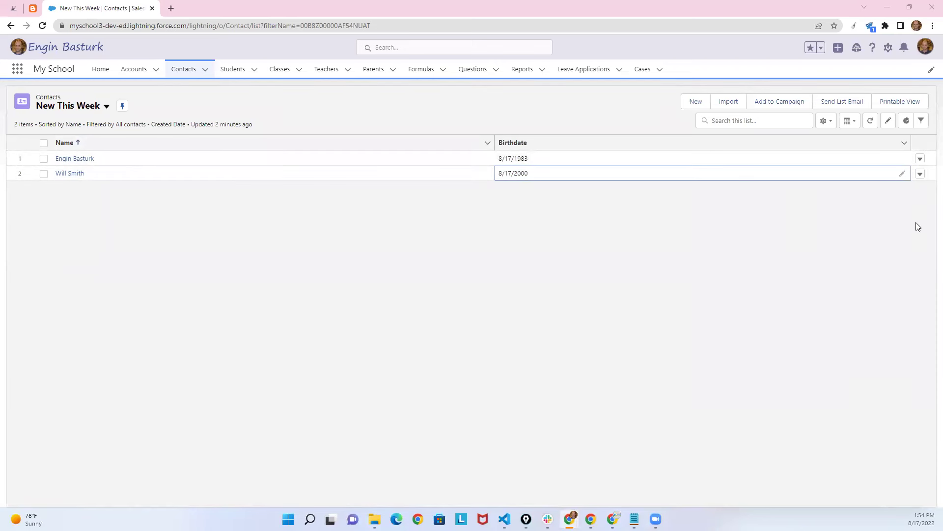
{"action": "left_click", "coordinate": [654, 256]}
{"action": "key", "text": "ctrl+plus"}
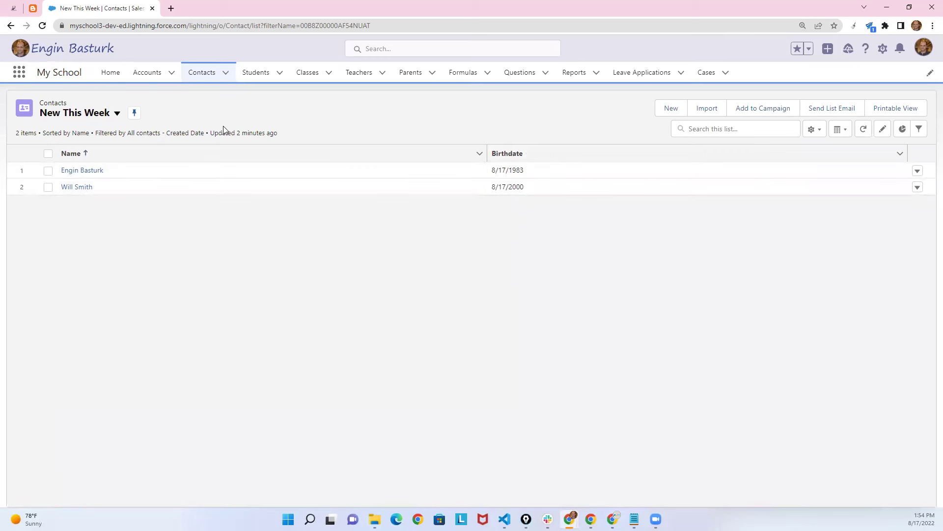
Open the Contact object's Fields & Relationships in Setup and start a new custom field.
{"action": "left_click", "coordinate": [883, 49]}
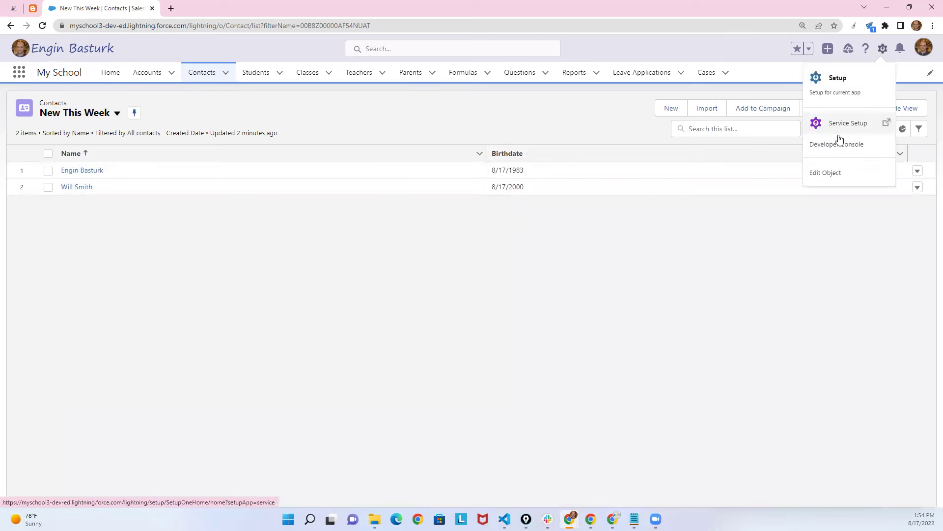
{"action": "left_click", "coordinate": [820, 174]}
{"action": "left_click", "coordinate": [207, 6]}
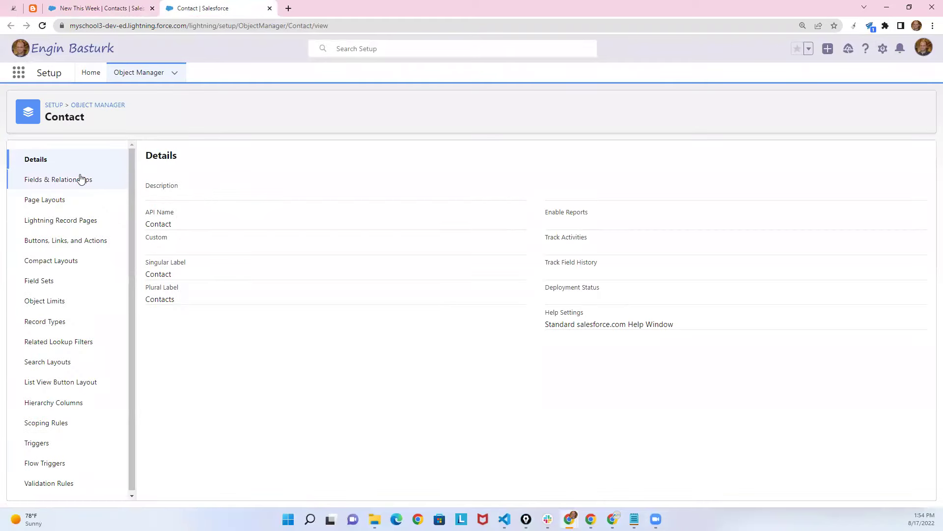
{"action": "left_click", "coordinate": [79, 179]}
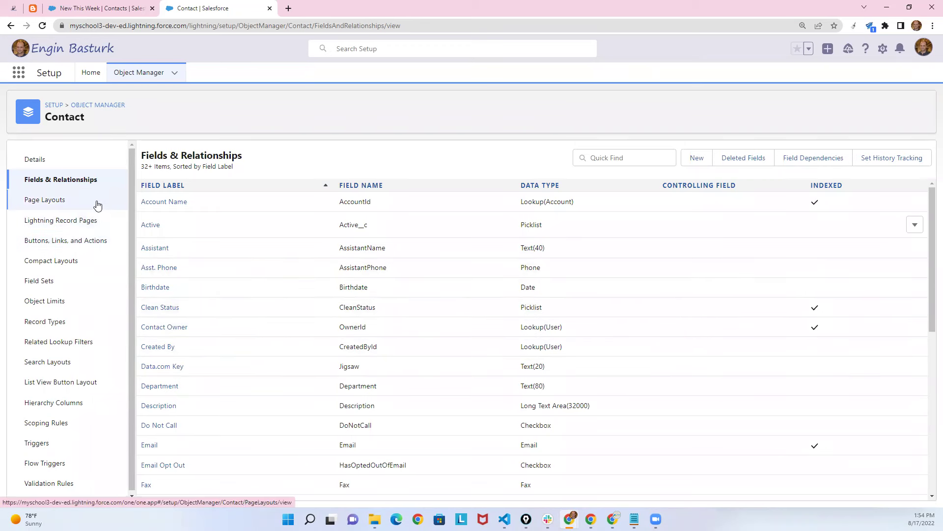
{"action": "left_click", "coordinate": [707, 157]}
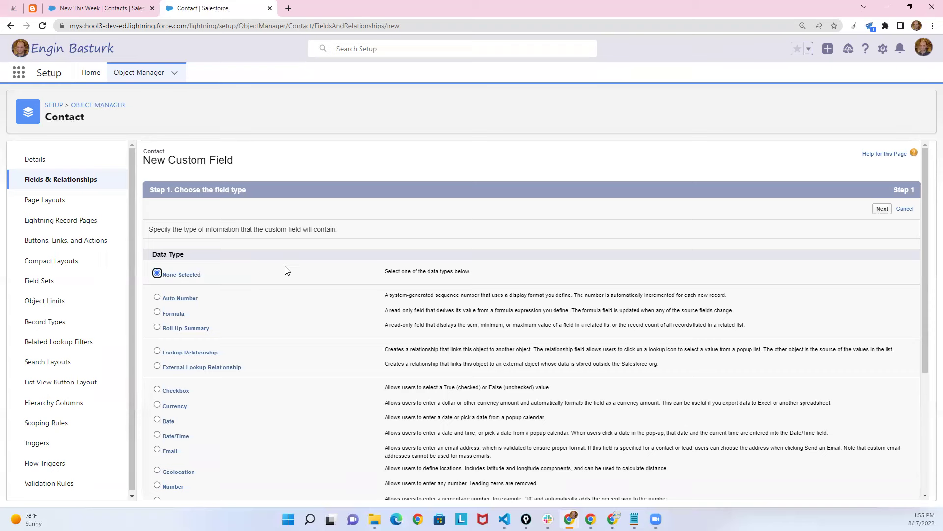
Make it a Formula field labelled 'Is birthday?' with a Checkbox return type.
{"action": "left_click", "coordinate": [157, 313]}
{"action": "left_click", "coordinate": [883, 211]}
{"action": "scroll", "coordinate": [923, 236], "scroll_direction": "down", "scroll_amount": 1}
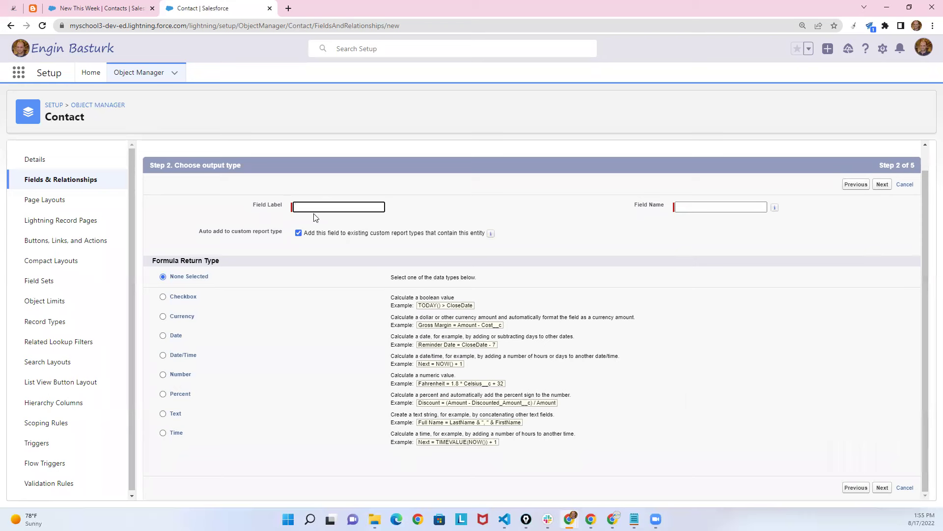
{"action": "type", "text": "Is birthday?"}
{"action": "left_click", "coordinate": [452, 196]}
{"action": "left_click", "coordinate": [163, 298]}
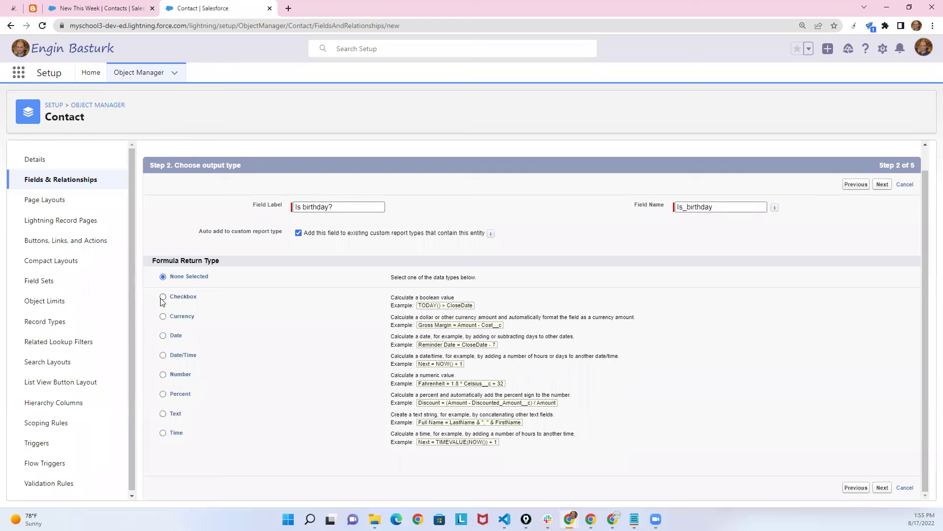
{"action": "left_click", "coordinate": [883, 488]}
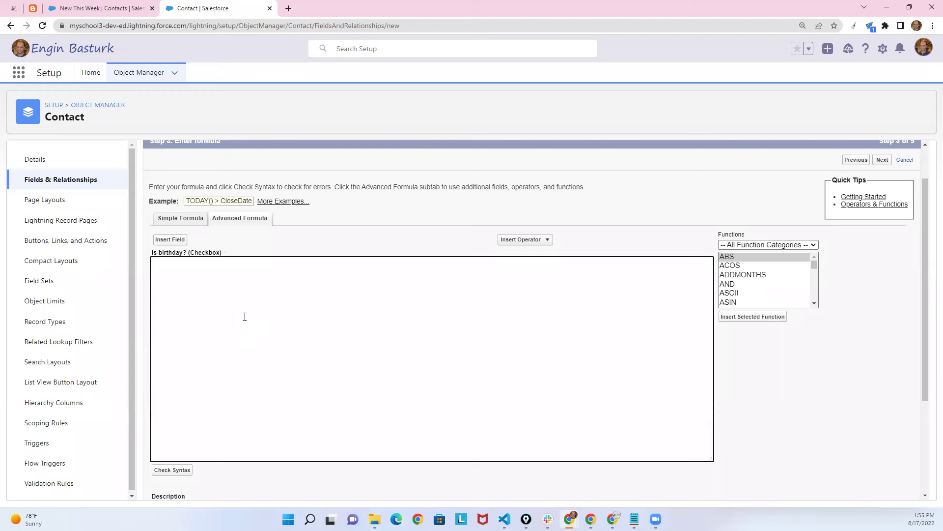
Insert the AND function into the formula and select its placeholder arguments.
{"action": "left_click", "coordinate": [127, 6]}
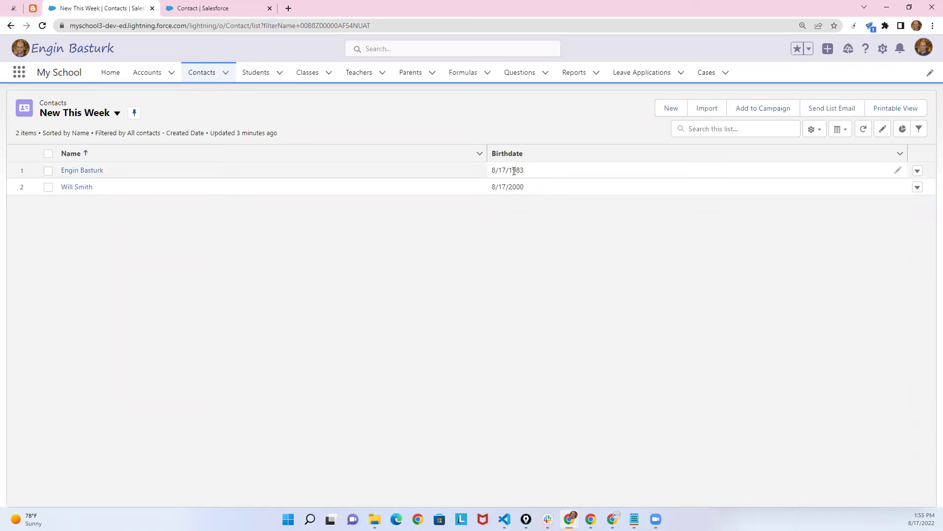
{"action": "left_click", "coordinate": [211, 8]}
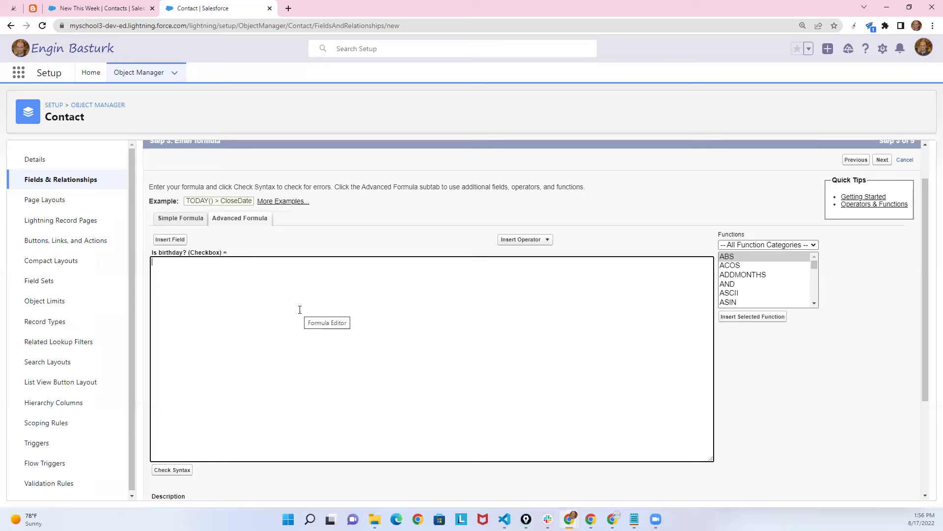
{"action": "left_click", "coordinate": [727, 283]}
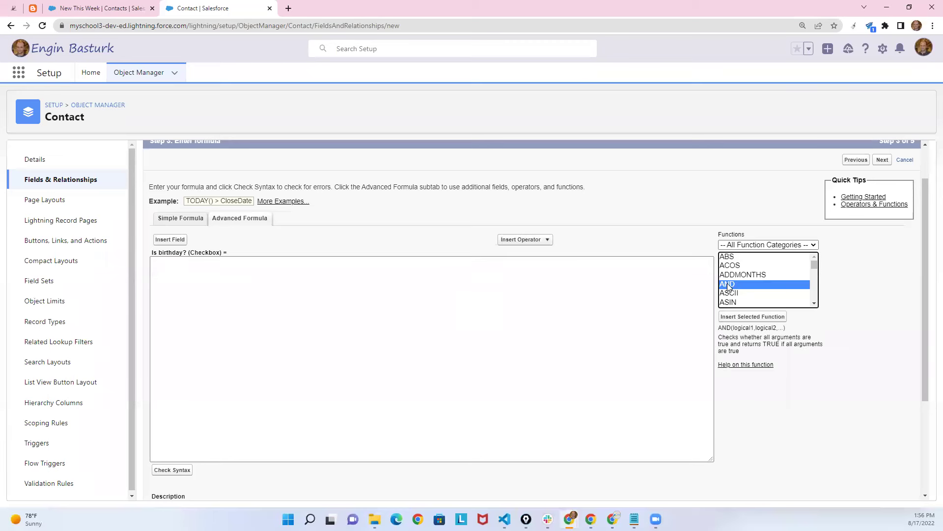
{"action": "double_click", "coordinate": [727, 283]}
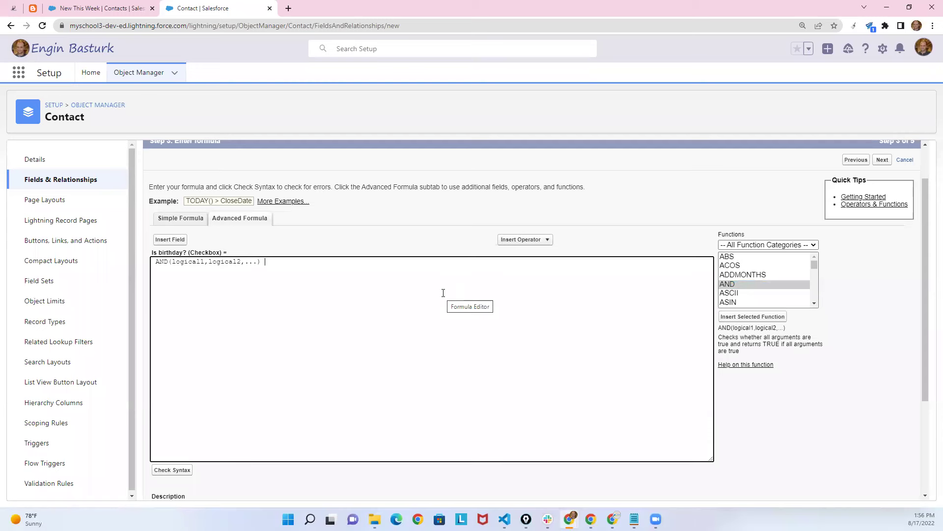
{"action": "left_click", "coordinate": [134, 7]}
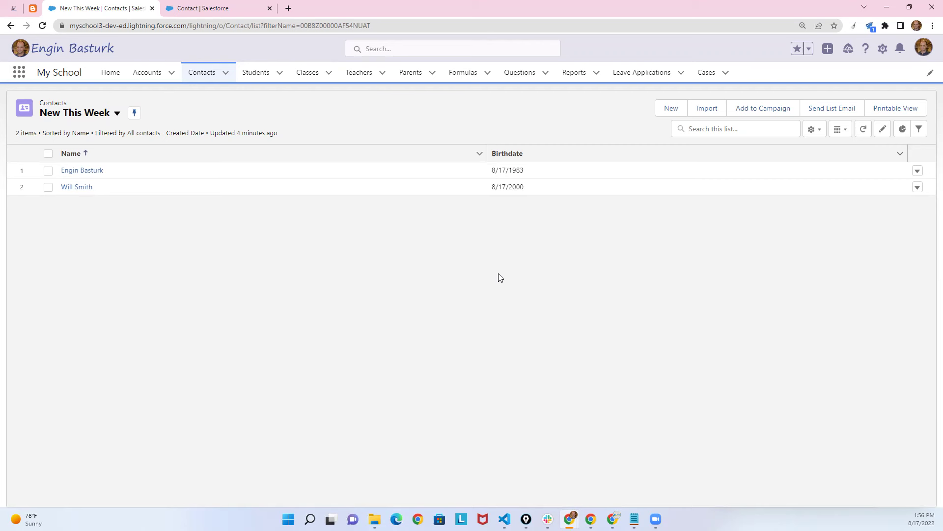
{"action": "left_click", "coordinate": [222, 7]}
{"action": "left_click_drag", "start_coordinate": [257, 262], "coordinate": [173, 261]}
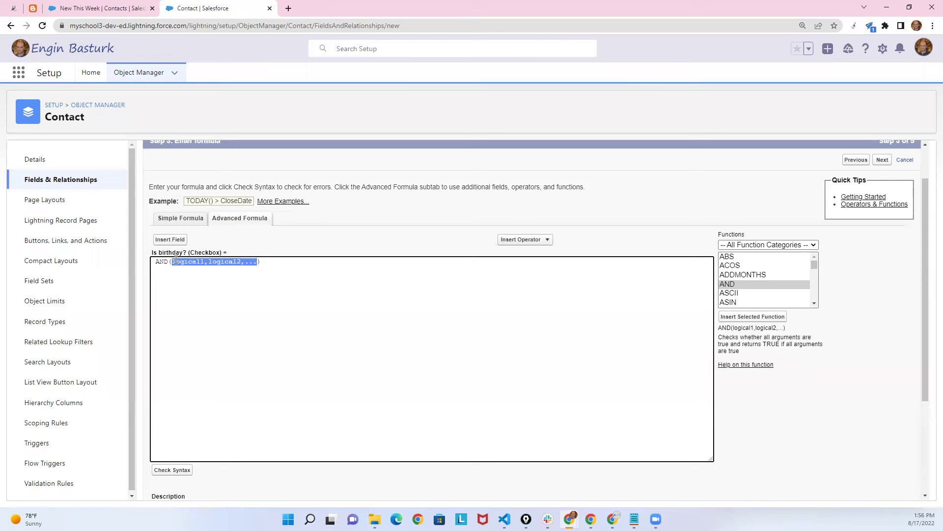
Replace AND's placeholder arguments with DAY( Birthdate ).
{"action": "key", "text": "BackSpace"}
{"action": "left_click", "coordinate": [724, 266]}
{"action": "left_click_drag", "start_coordinate": [723, 268], "coordinate": [744, 306]}
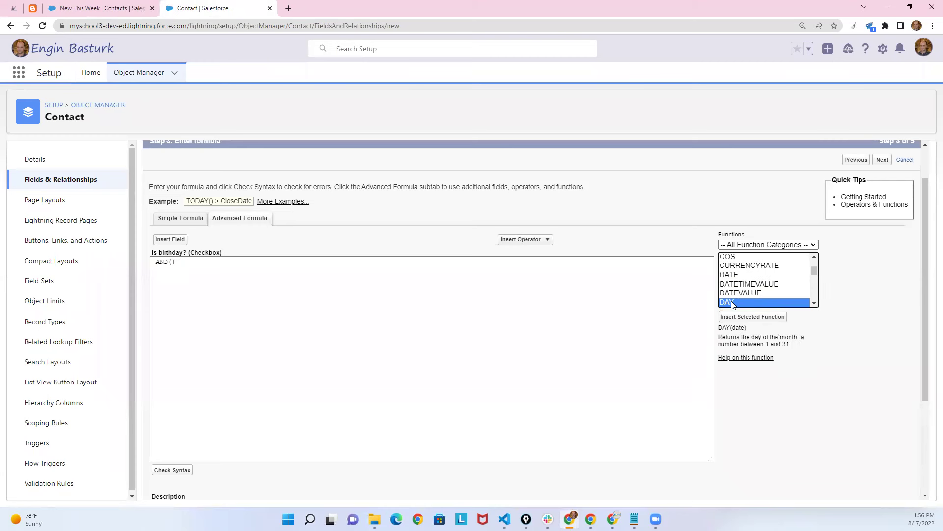
{"action": "double_click", "coordinate": [732, 301]}
{"action": "double_click", "coordinate": [201, 262]}
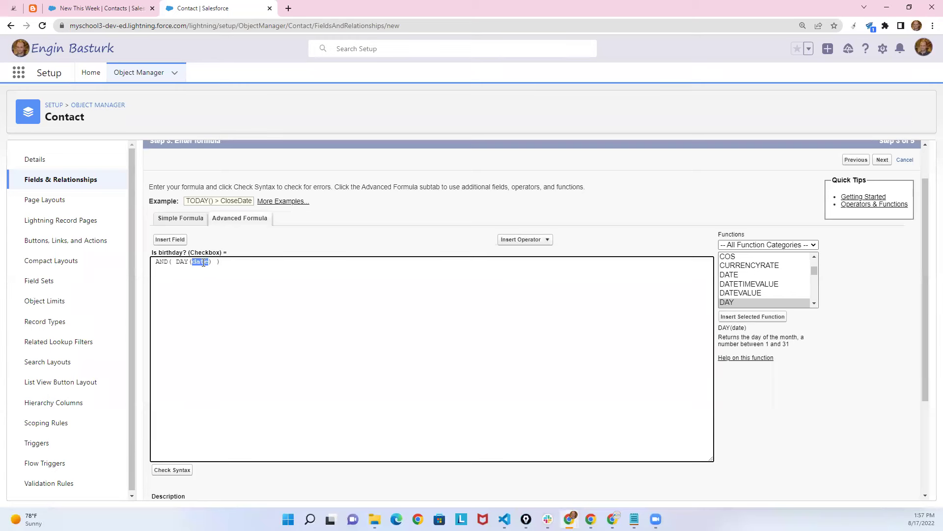
{"action": "key", "text": "BackSpace"}
{"action": "left_click", "coordinate": [167, 240]}
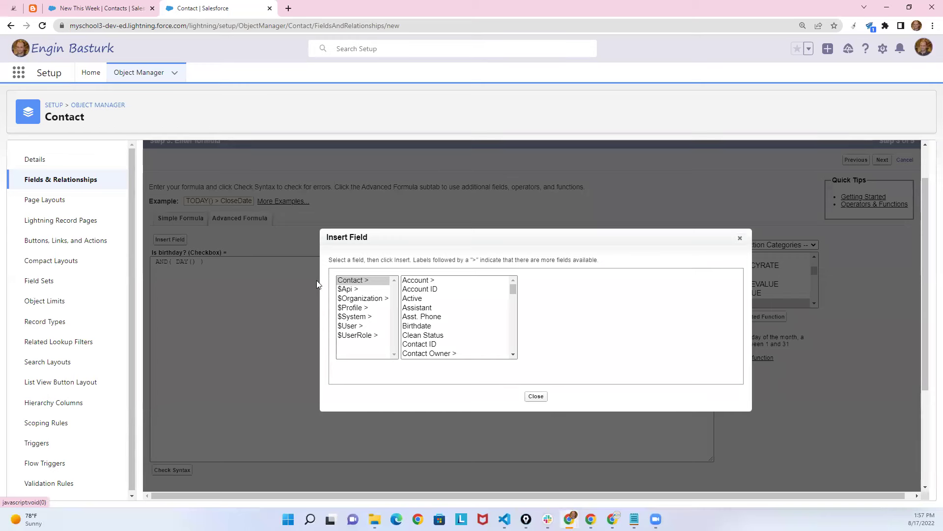
{"action": "left_click", "coordinate": [423, 326]}
{"action": "left_click", "coordinate": [548, 338]}
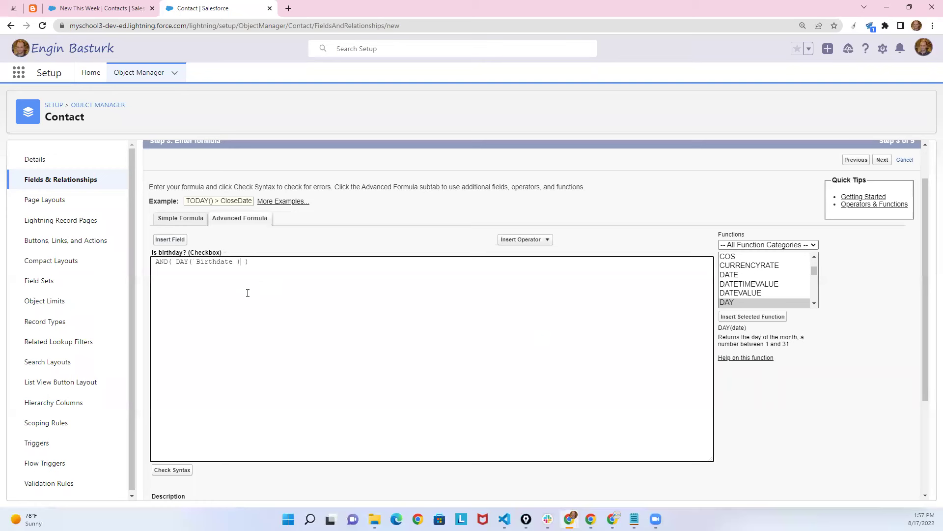
Complete the day comparison as DAY( Birthdate )=DAY( TODAY()).
{"action": "type", "text": "=DAY("}
{"action": "left_click", "coordinate": [742, 294]}
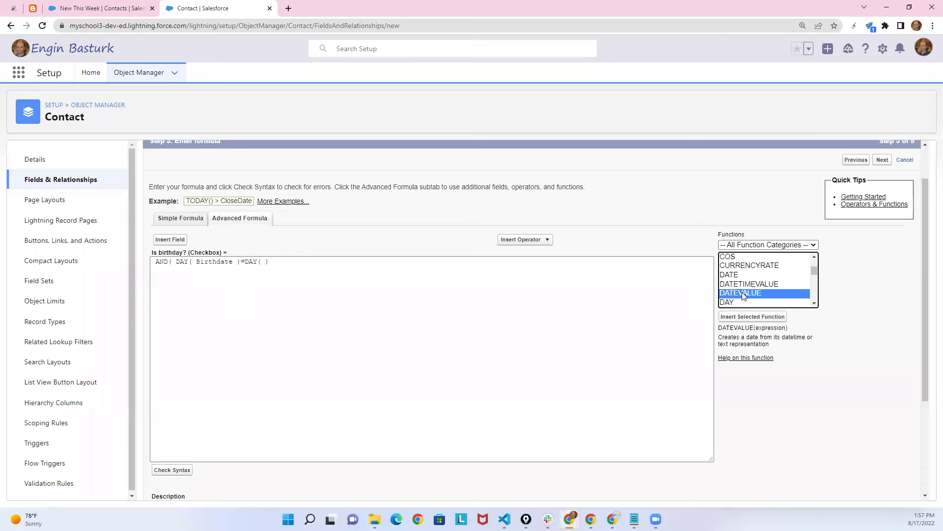
{"action": "key", "text": "Down"}
{"action": "key", "text": "Down"}
{"action": "key", "text": "Down"}
{"action": "key", "text": "Down"}
{"action": "key", "text": "Down"}
{"action": "key", "text": "Down"}
{"action": "key", "text": "Down"}
{"action": "key", "text": "Down"}
{"action": "key", "text": "Down"}
{"action": "key", "text": "Down"}
{"action": "key", "text": "Down"}
{"action": "key", "text": "Down"}
{"action": "key", "text": "Down"}
{"action": "key", "text": "Down"}
{"action": "key", "text": "Down"}
{"action": "key", "text": "Down"}
{"action": "key", "text": "Down"}
{"action": "key", "text": "Down"}
{"action": "key", "text": "Down"}
{"action": "key", "text": "Down"}
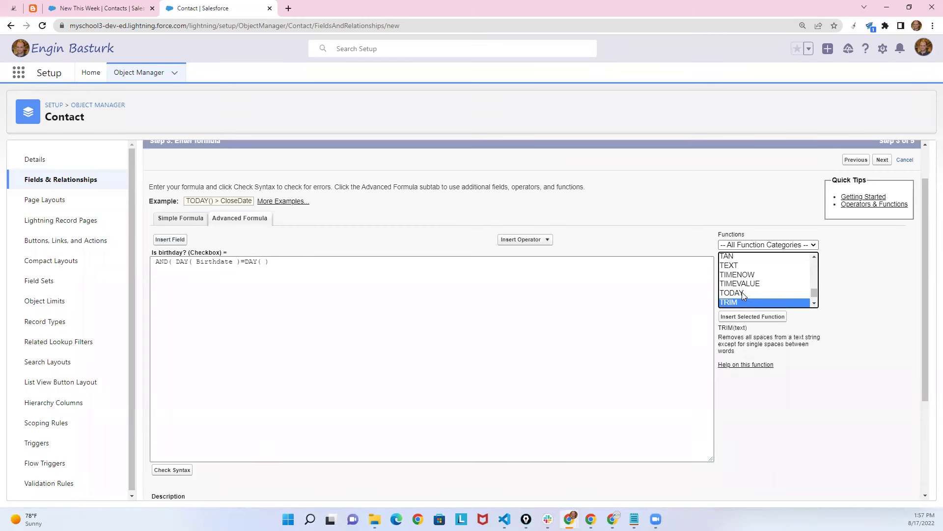
{"action": "double_click", "coordinate": [742, 292]}
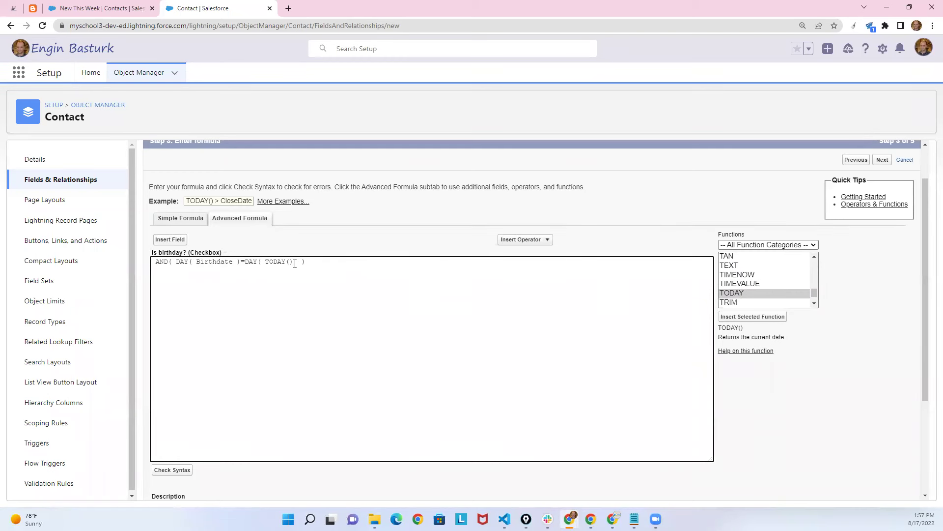
{"action": "type", "text": ")"}
Paste a copy of the day comparison after the comma and change it to MONTH.
{"action": "left_click_drag", "start_coordinate": [241, 262], "coordinate": [176, 263]}
{"action": "left_click_drag", "start_coordinate": [294, 262], "coordinate": [248, 263]}
{"action": "left_click", "coordinate": [297, 263]}
{"action": "left_click_drag", "start_coordinate": [298, 262], "coordinate": [176, 263]}
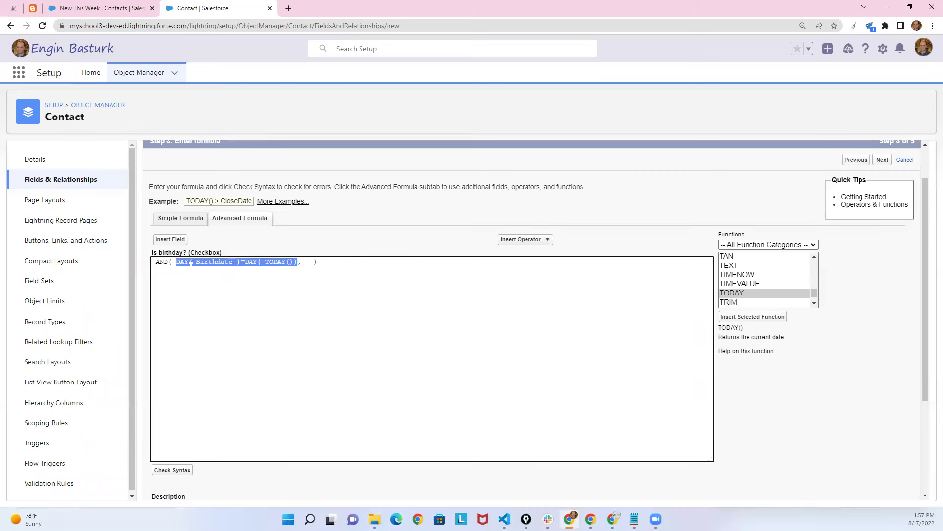
{"action": "key", "text": "ctrl+c"}
{"action": "left_click", "coordinate": [312, 267]}
{"action": "key", "text": "ctrl+v"}
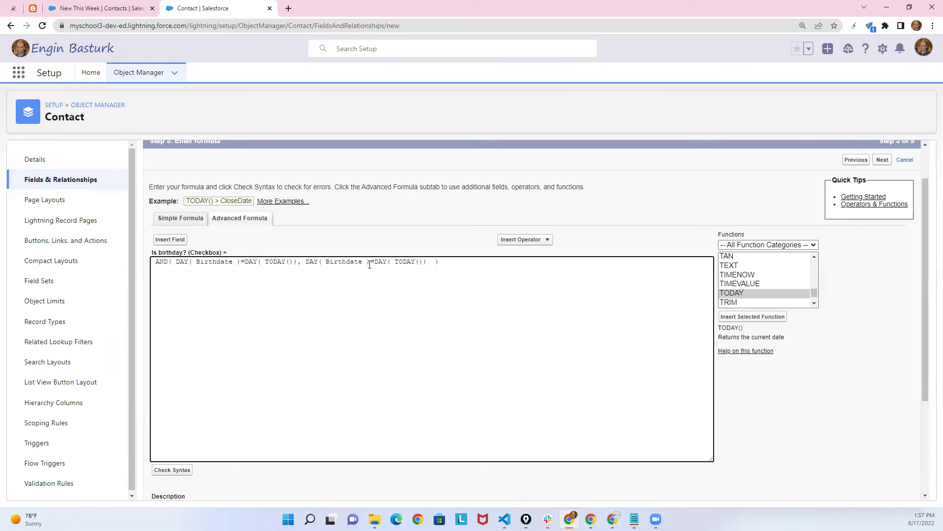
{"action": "type", "text": "MONTH"}
{"action": "double_click", "coordinate": [387, 261]}
{"action": "type", "text": "MONTH"}
Check the formula syntax, accept default security and layouts, and save the Is birthday? field.
{"action": "left_click", "coordinate": [185, 467]}
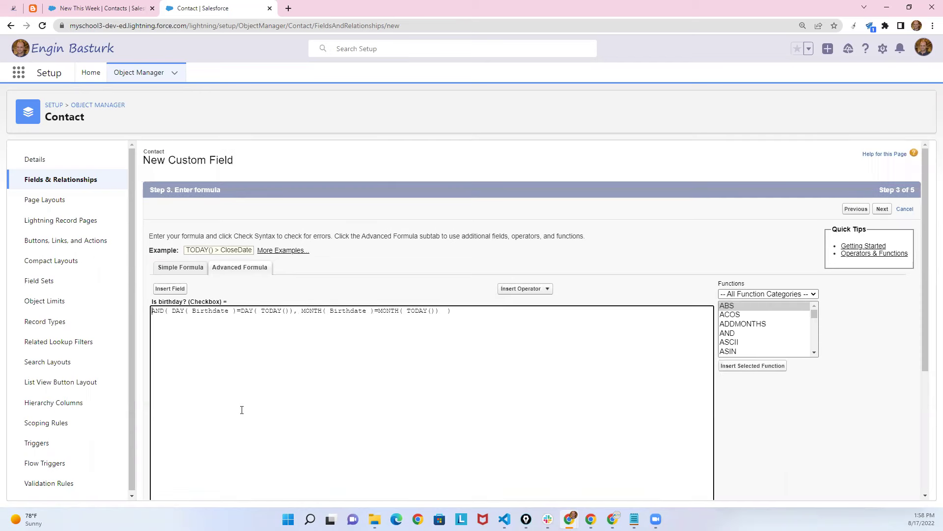
{"action": "scroll", "coordinate": [537, 299], "scroll_direction": "up", "scroll_amount": 2}
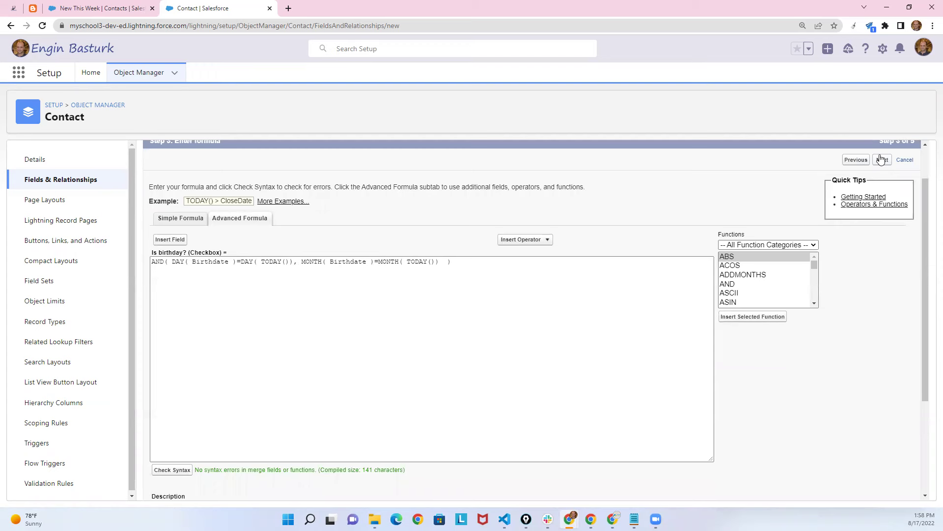
{"action": "left_click", "coordinate": [881, 159]}
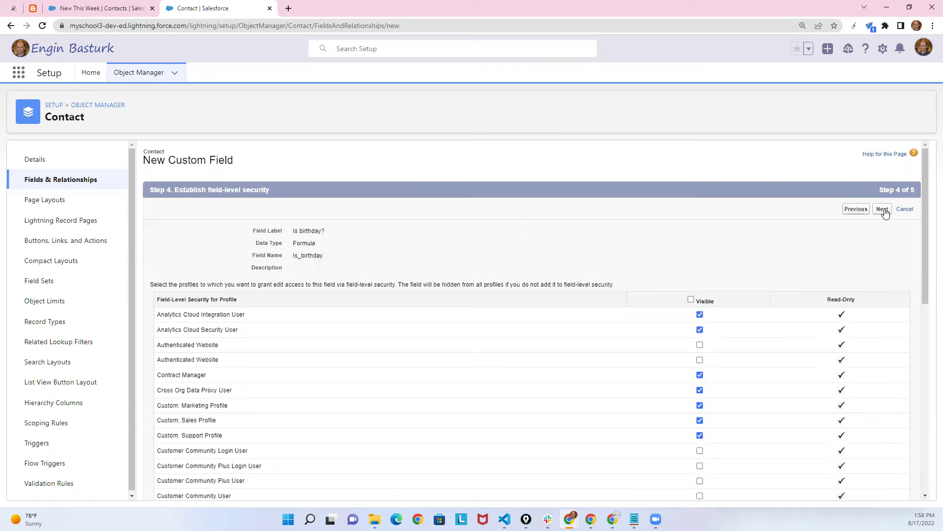
{"action": "left_click", "coordinate": [883, 210]}
{"action": "left_click", "coordinate": [887, 217]}
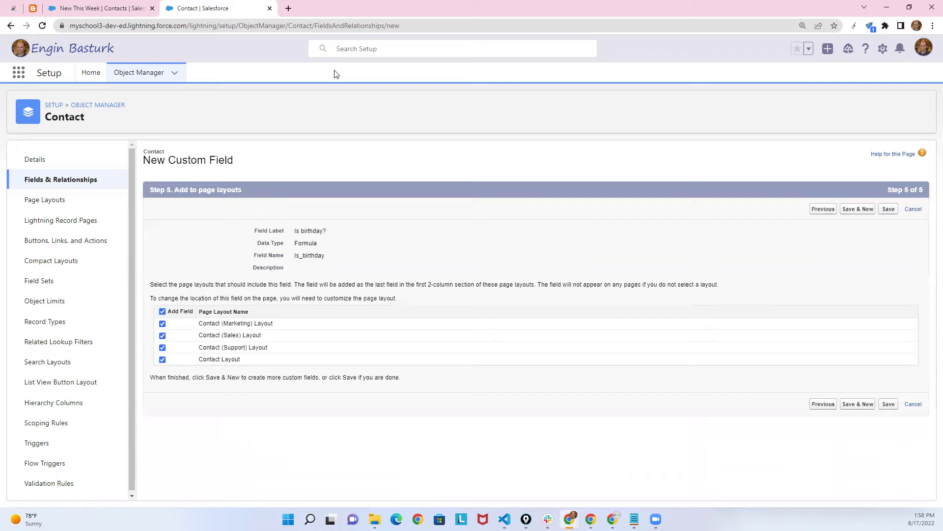
{"action": "left_click", "coordinate": [98, 8]}
{"action": "left_click", "coordinate": [204, 72]}
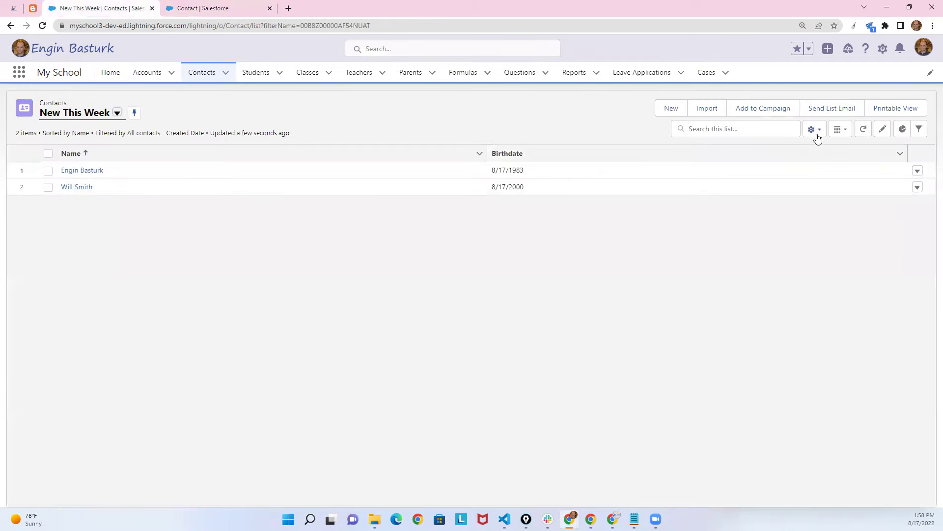
Add Is birthday? to the New This Week list's visible columns and save.
{"action": "left_click", "coordinate": [814, 130]}
{"action": "left_click", "coordinate": [788, 262]}
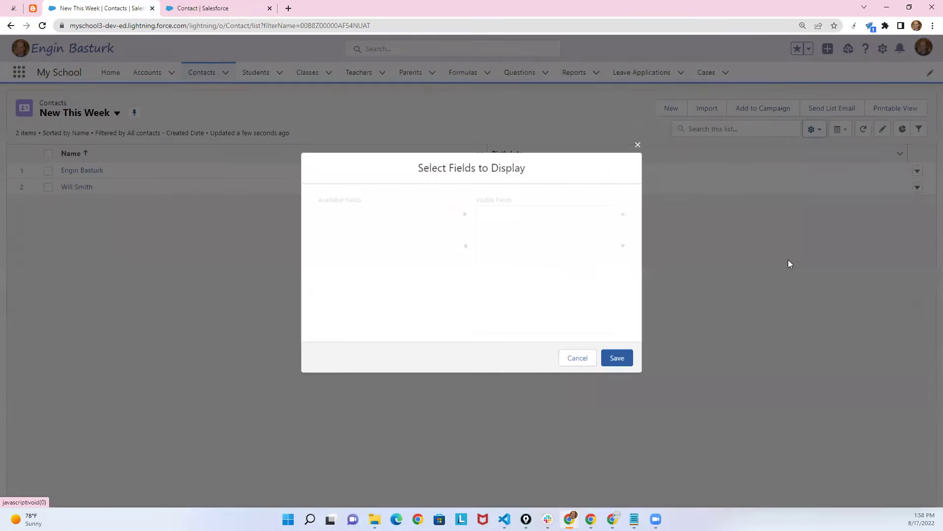
{"action": "left_click", "coordinate": [366, 238]}
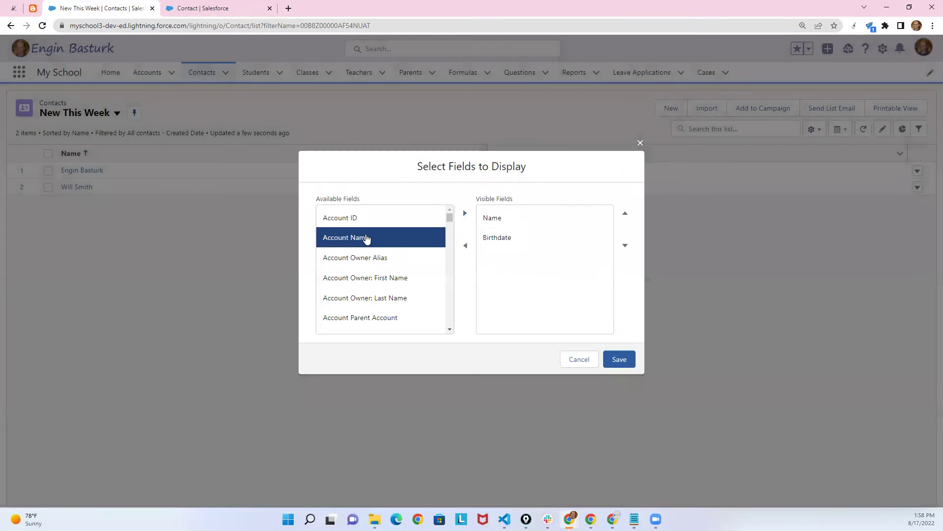
{"action": "left_click_drag", "start_coordinate": [448, 217], "coordinate": [449, 289]}
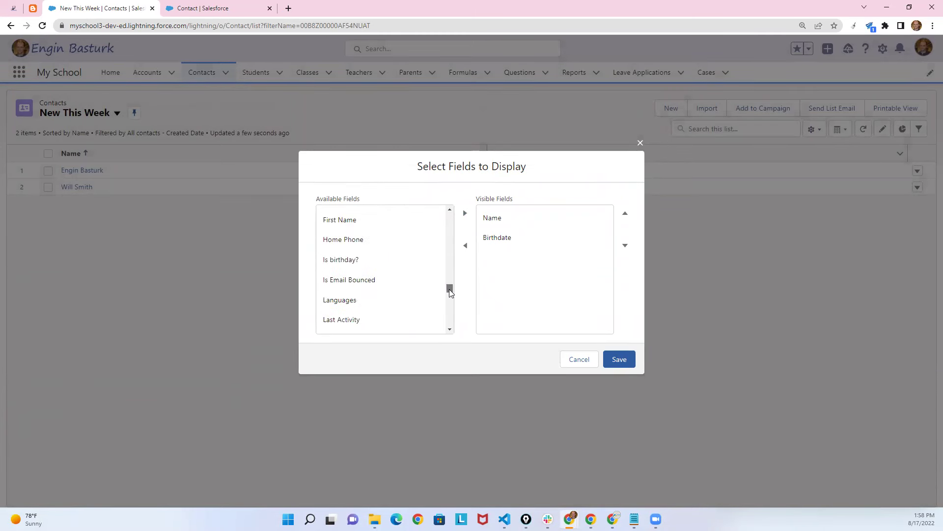
{"action": "left_click", "coordinate": [355, 263]}
{"action": "left_click", "coordinate": [464, 213]}
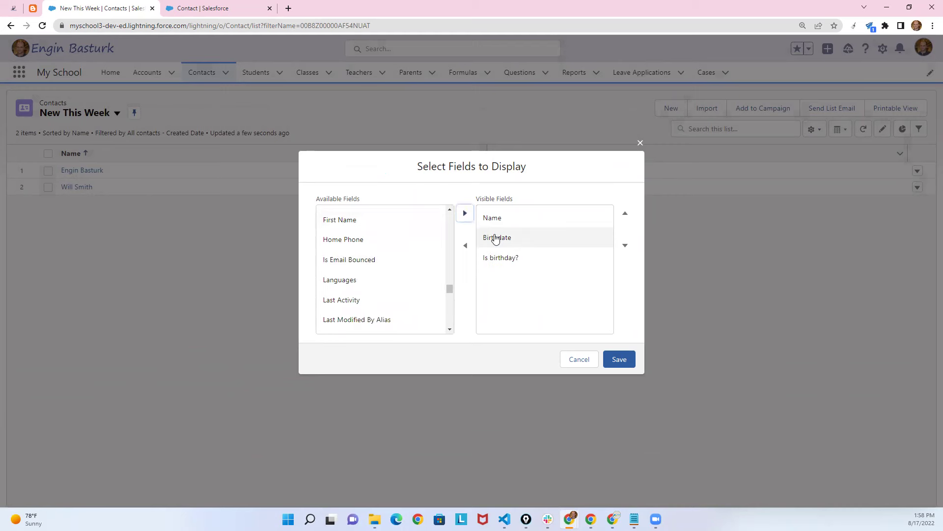
{"action": "left_click", "coordinate": [618, 359]}
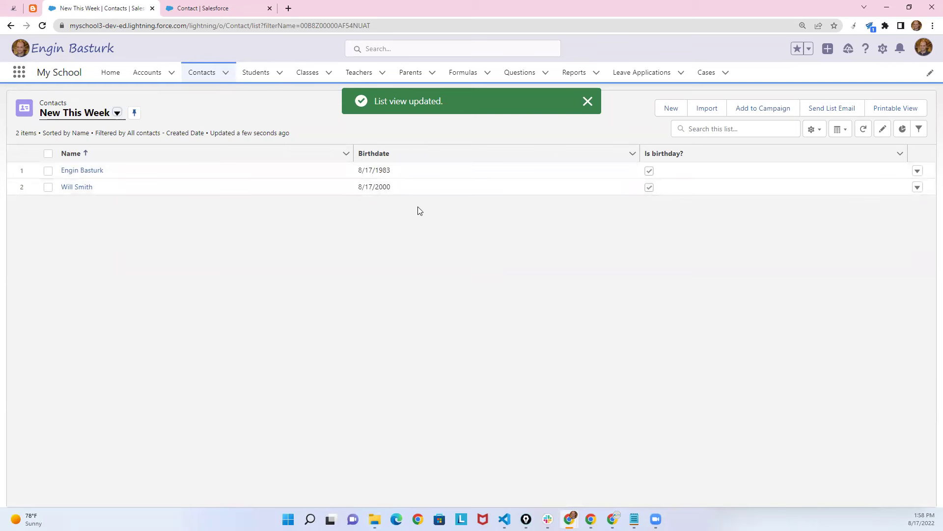
{"action": "left_click", "coordinate": [630, 186]}
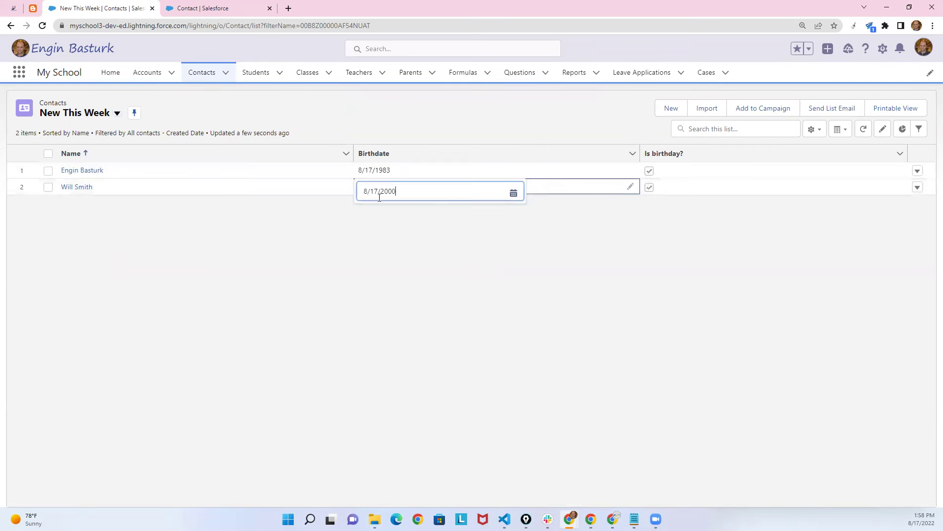
Change the second contact's birthdate to August 16, 2000 and save it.
{"action": "left_click", "coordinate": [360, 195]}
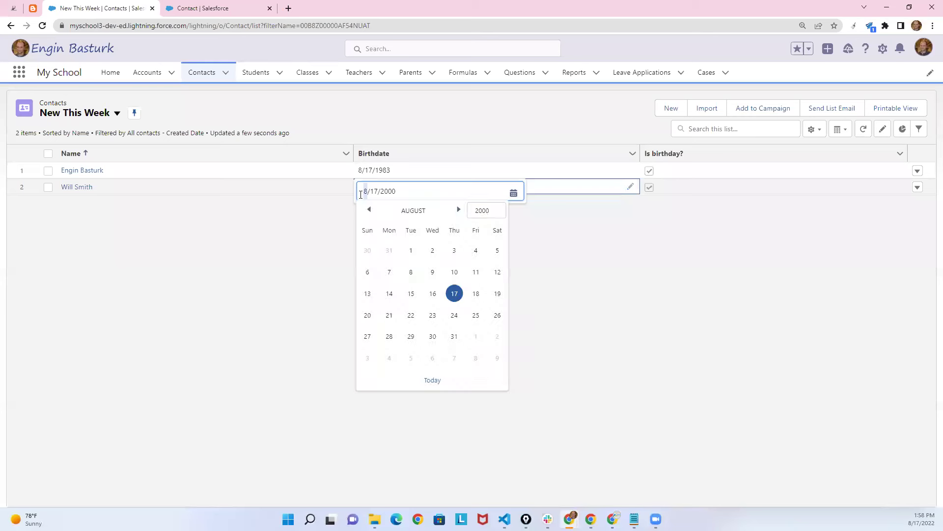
{"action": "left_click", "coordinate": [432, 293]}
{"action": "left_click", "coordinate": [427, 426]}
{"action": "left_click", "coordinate": [495, 493]}
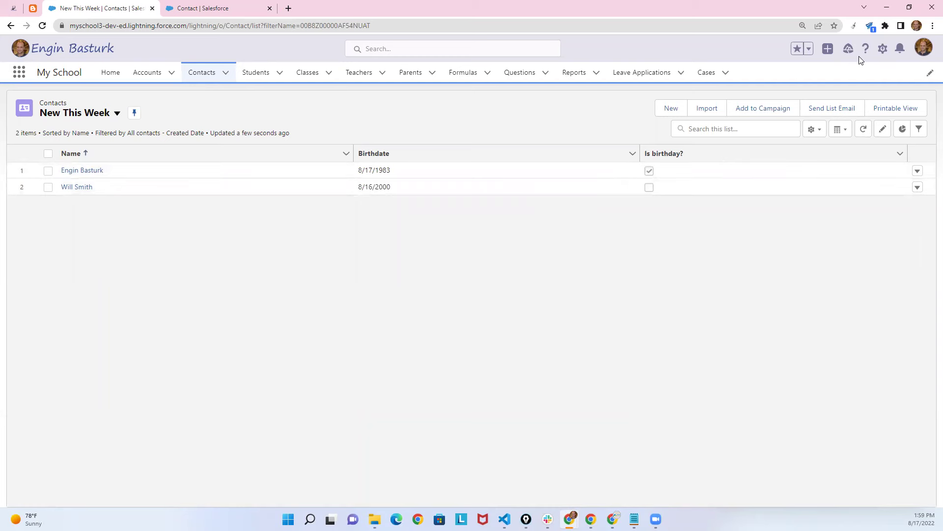
{"action": "left_click", "coordinate": [228, 4]}
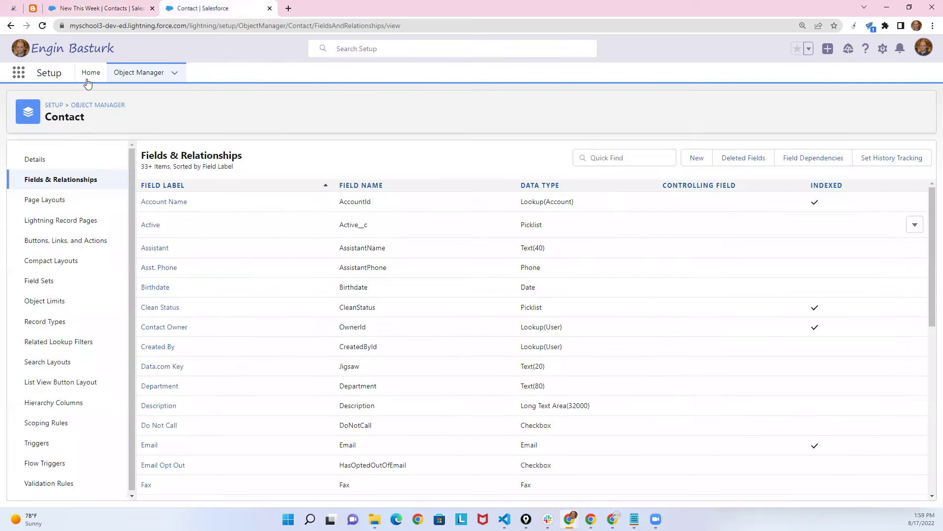
Find Flows in Setup via a Quick Find search for 'flow' and start a new flow.
{"action": "left_click", "coordinate": [91, 73]}
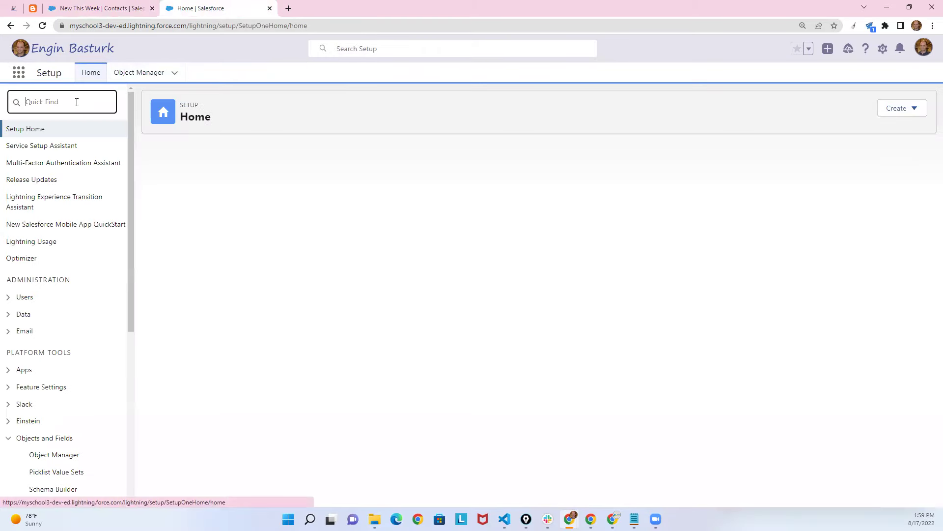
{"action": "type", "text": "flow"}
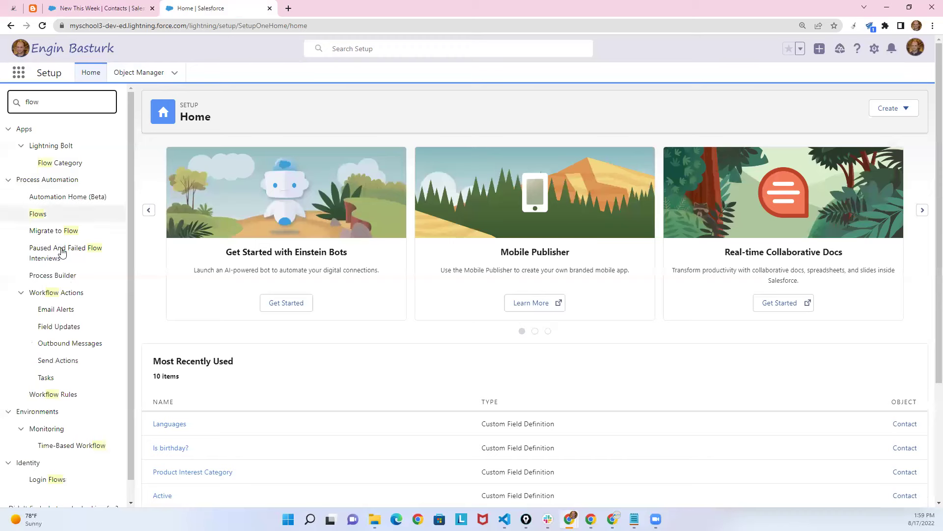
{"action": "left_click", "coordinate": [44, 216]}
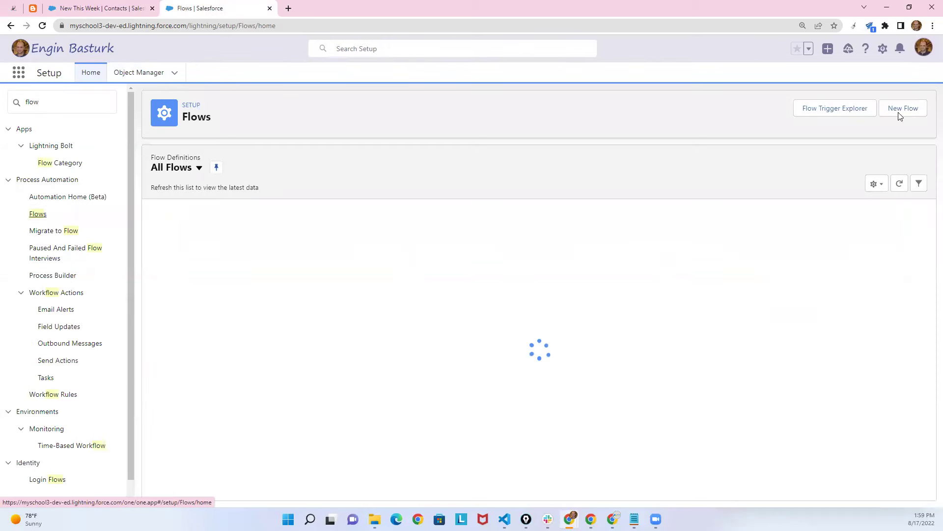
{"action": "left_click", "coordinate": [904, 116]}
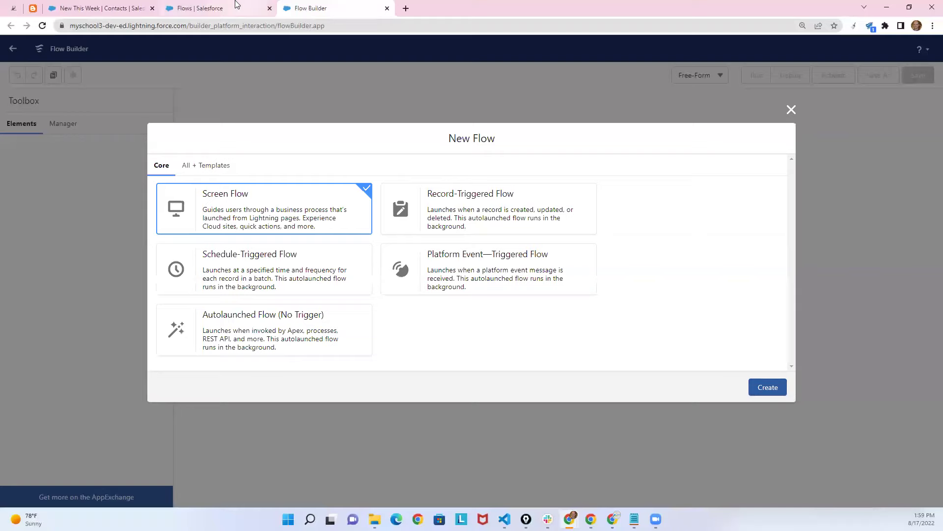
From Flow Builder's flow type chooser, create a new Schedule-Triggered Flow.
{"action": "left_click", "coordinate": [235, 6]}
{"action": "left_click", "coordinate": [117, 7]}
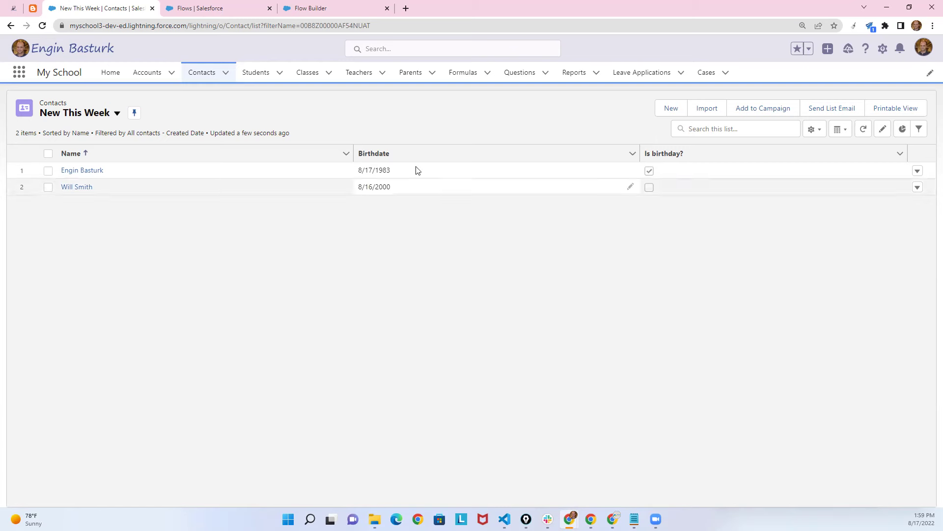
{"action": "left_click", "coordinate": [325, 8]}
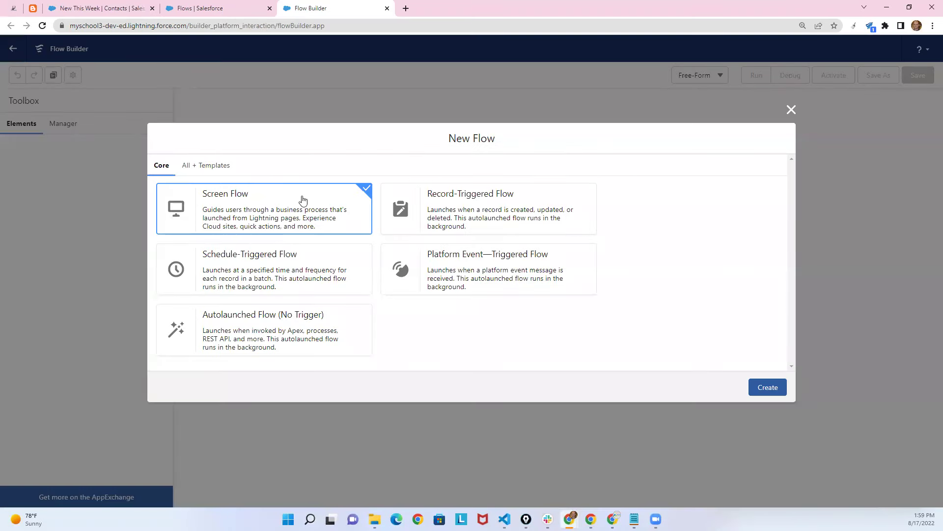
{"action": "left_click", "coordinate": [243, 265]}
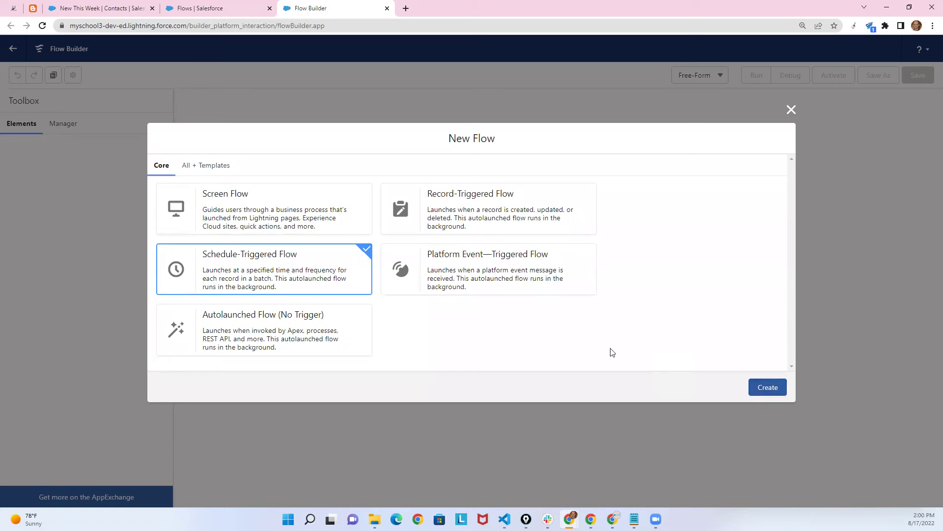
{"action": "left_click", "coordinate": [768, 388]}
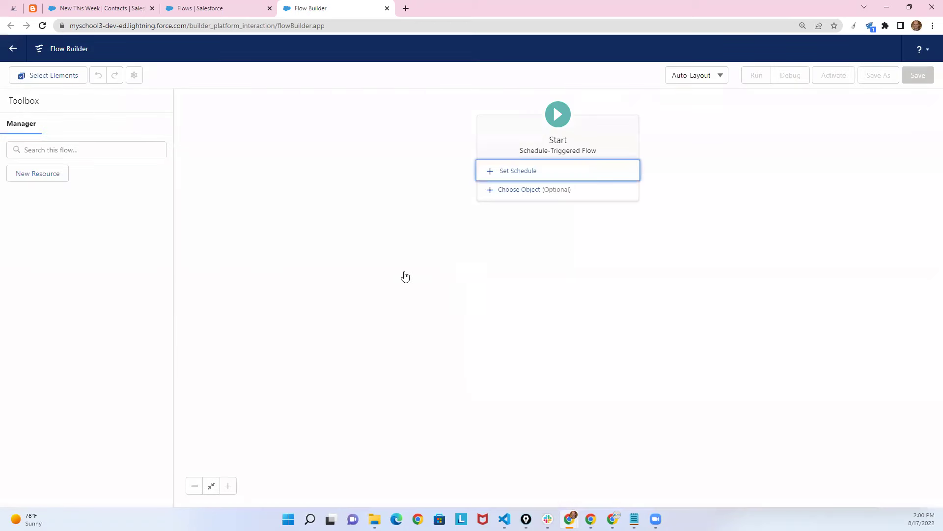
Give the Start element a Daily schedule beginning Aug 17, 2022 at 2:15 PM.
{"action": "left_click", "coordinate": [518, 171]}
{"action": "left_click", "coordinate": [316, 252]}
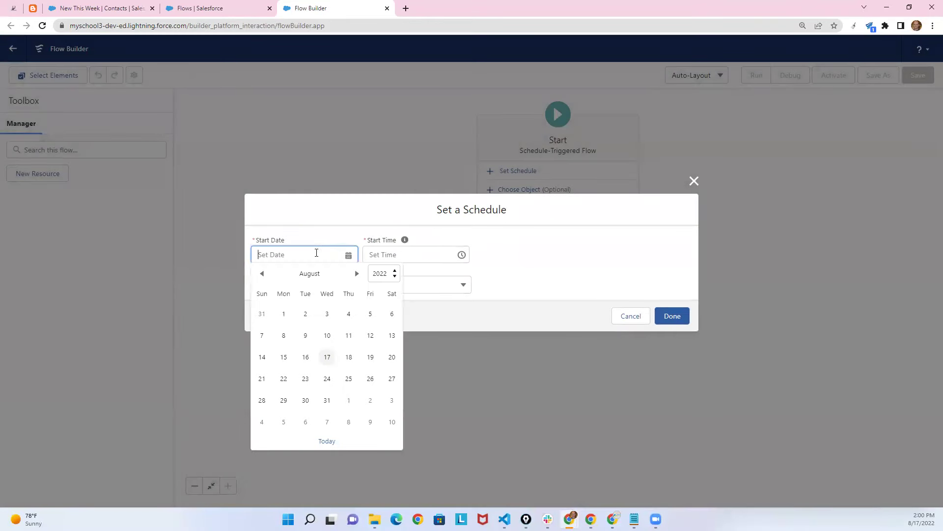
{"action": "left_click", "coordinate": [328, 360]}
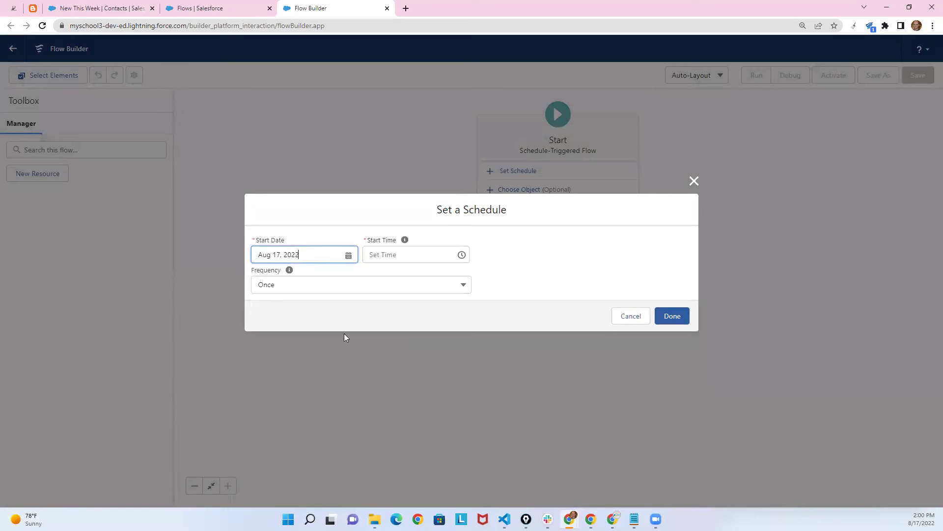
{"action": "left_click", "coordinate": [380, 253]}
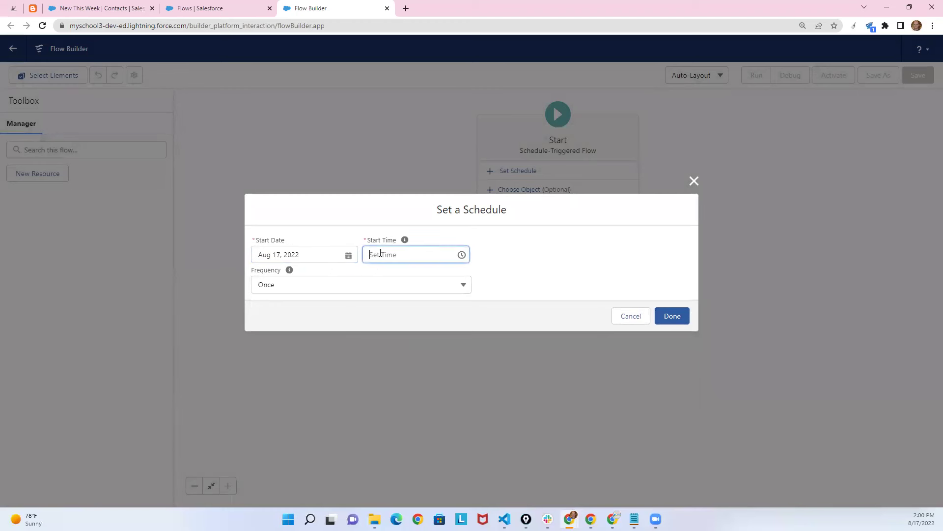
{"action": "left_click_drag", "start_coordinate": [464, 274], "coordinate": [462, 281]}
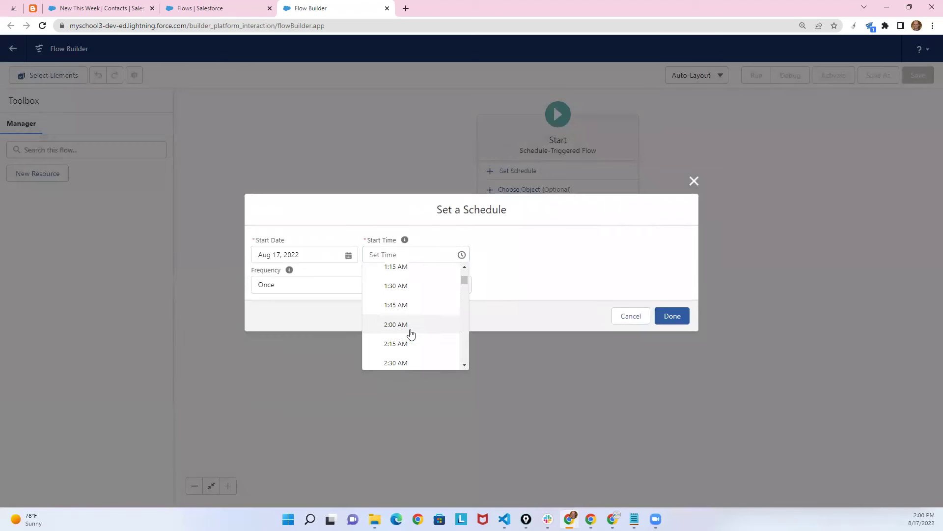
{"action": "left_click", "coordinate": [396, 343]}
{"action": "double_click", "coordinate": [396, 257]}
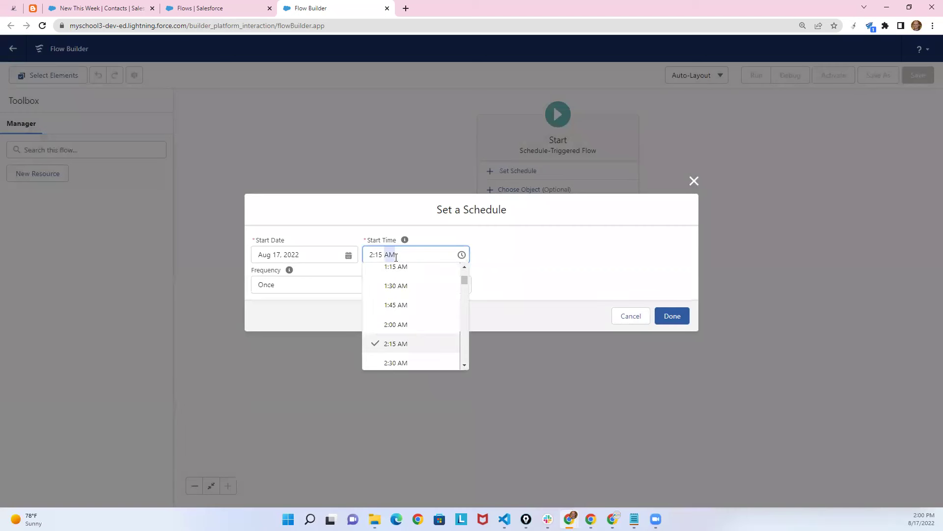
{"action": "type", "text": "PM"}
{"action": "left_click", "coordinate": [499, 259]}
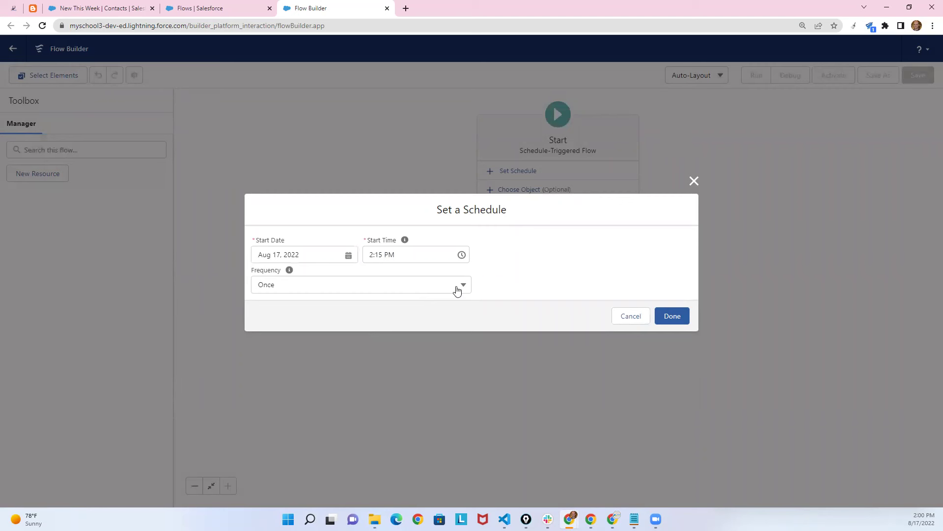
{"action": "left_click", "coordinate": [461, 287]}
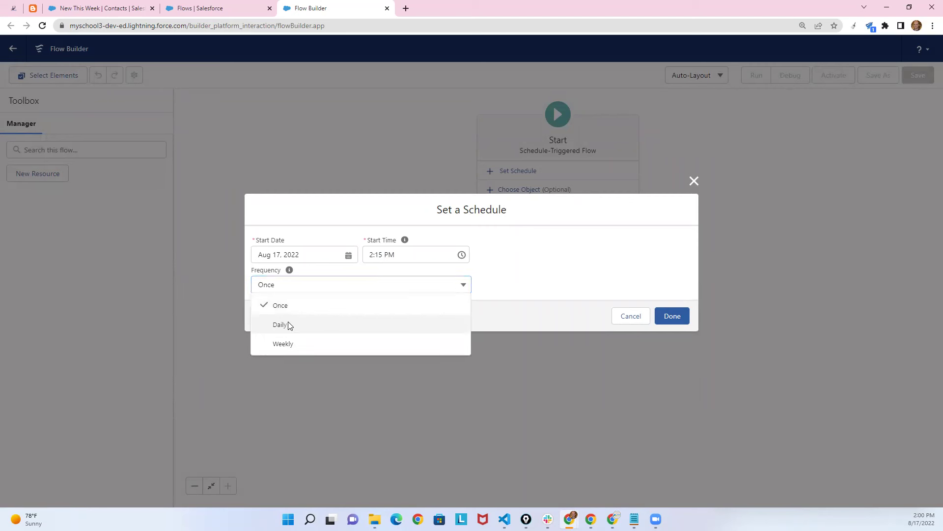
{"action": "left_click", "coordinate": [289, 326]}
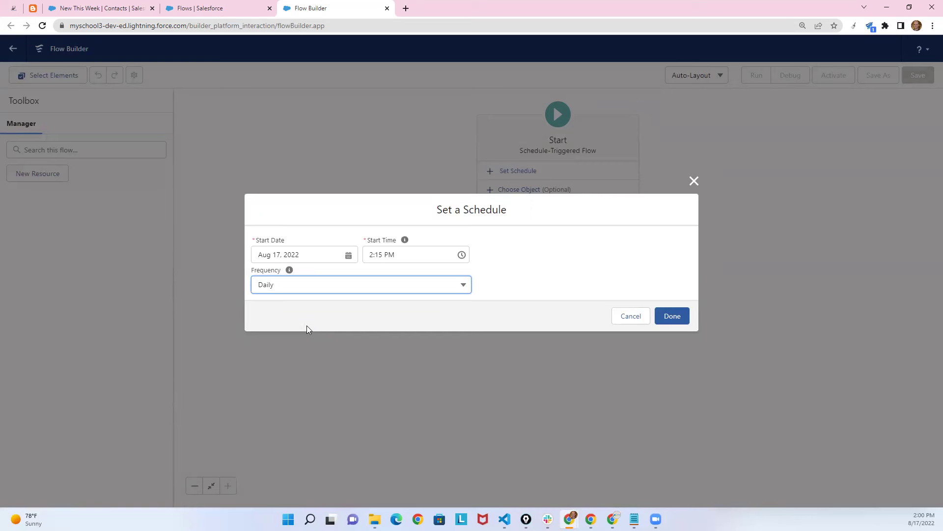
{"action": "left_click", "coordinate": [671, 317]}
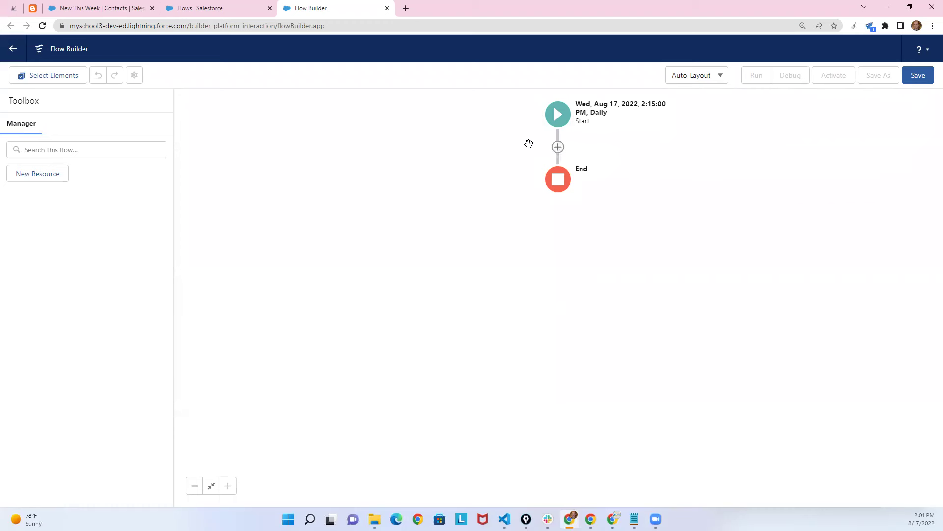
Insert a Get Records element below Start from the Data section of the element menu.
{"action": "left_click", "coordinate": [558, 147]}
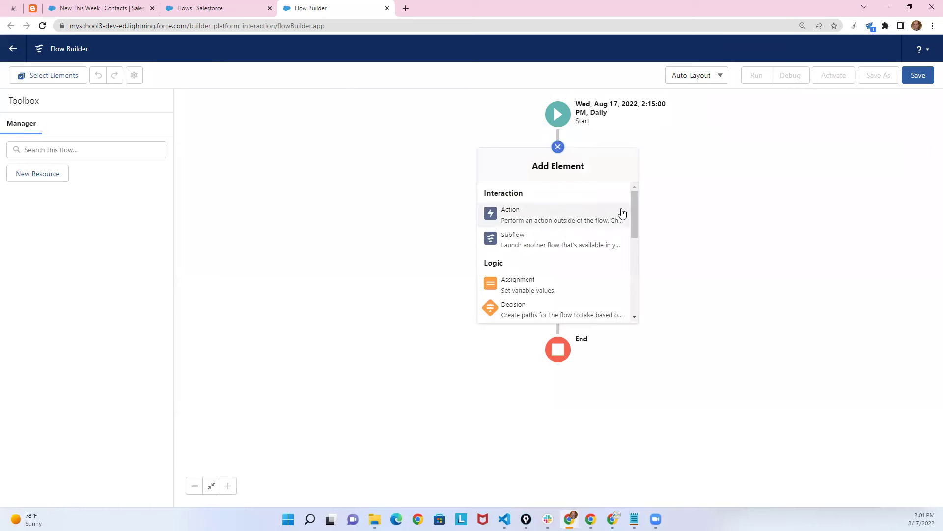
{"action": "left_click_drag", "start_coordinate": [632, 206], "coordinate": [630, 281]}
{"action": "scroll", "coordinate": [512, 290], "scroll_direction": "down", "scroll_amount": 1}
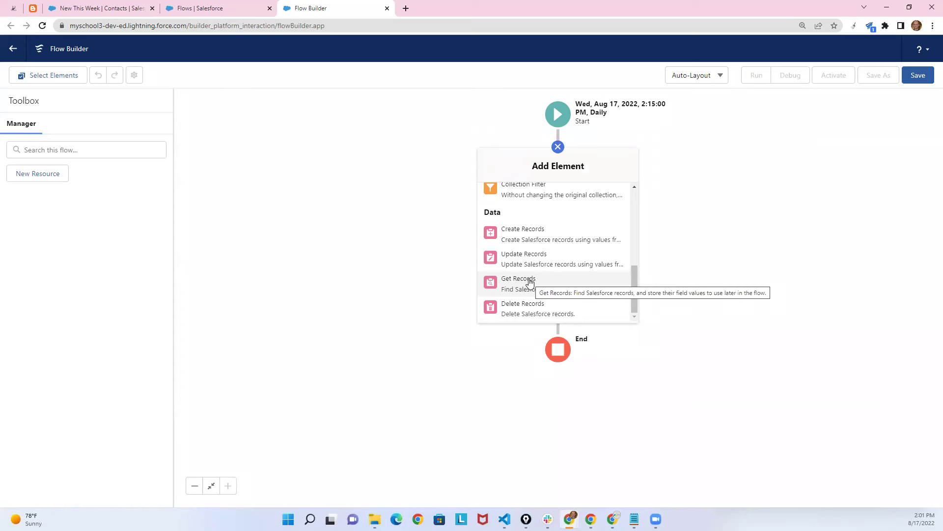
{"action": "left_click", "coordinate": [529, 283]}
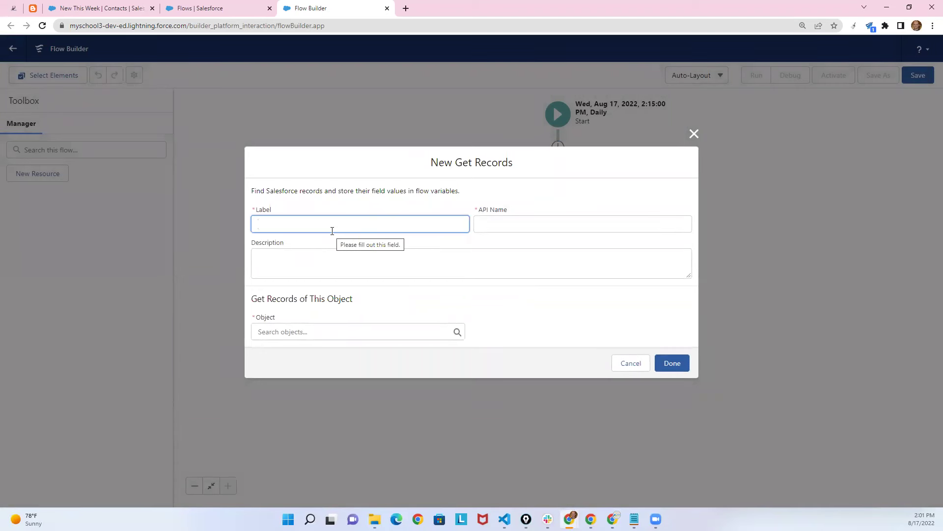
Label the element 'Get all Contacts who has birthday' and query the Contact object.
{"action": "type", "text": "G"}
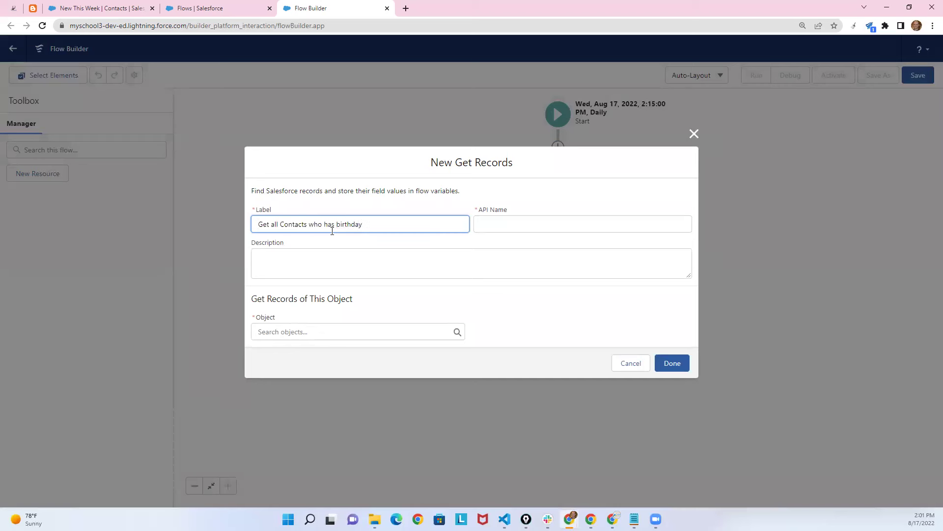
{"action": "left_click", "coordinate": [453, 248]}
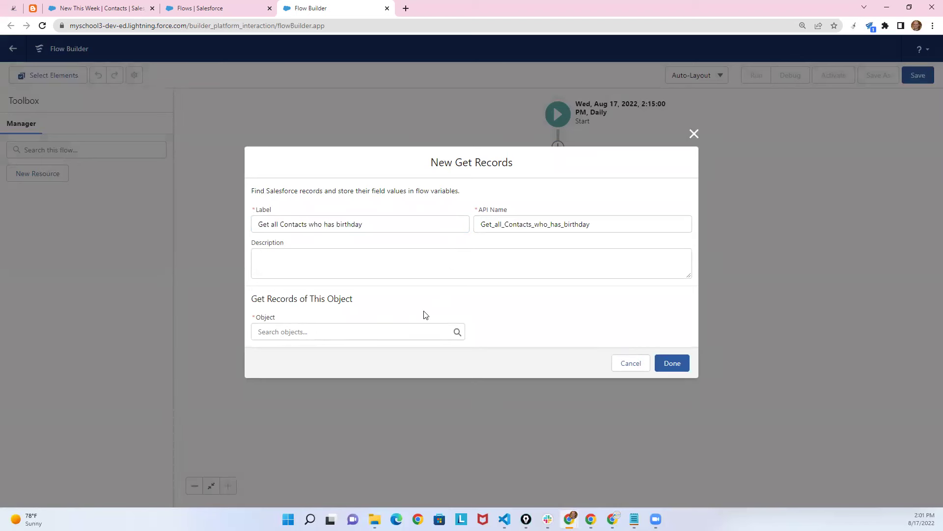
{"action": "left_click", "coordinate": [340, 332]}
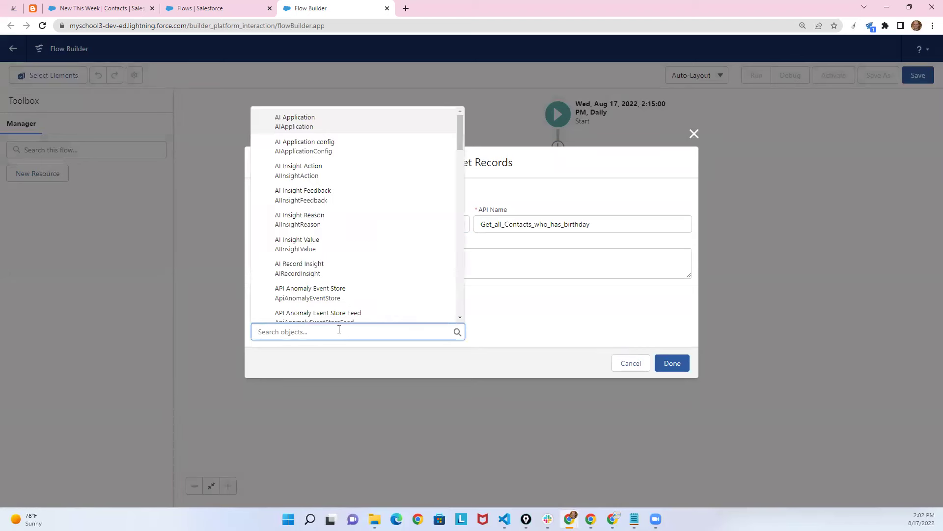
{"action": "type", "text": "conta"}
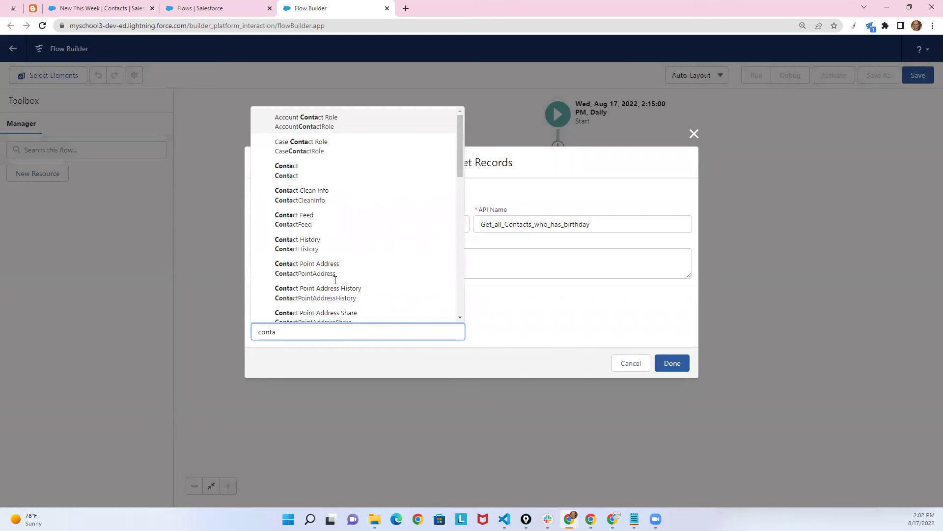
{"action": "left_click", "coordinate": [285, 172]}
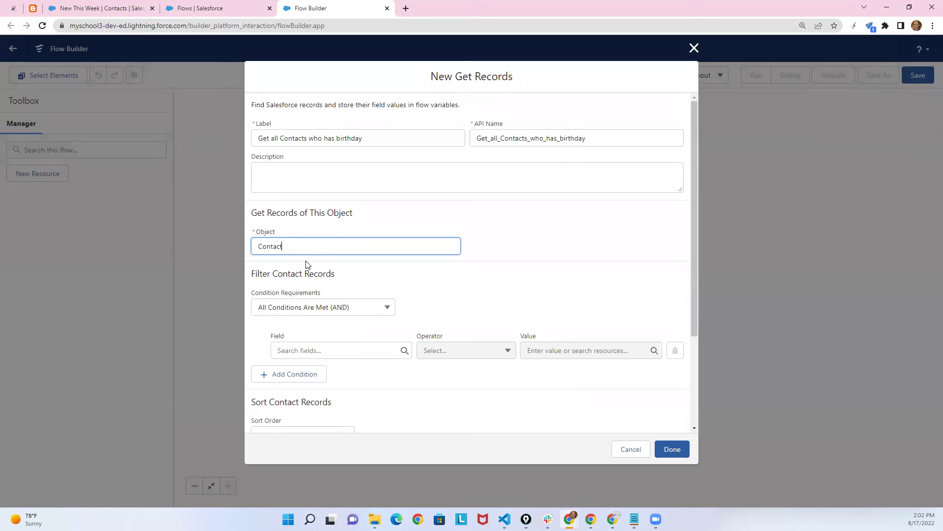
Filter Contacts where Is_birthday__c equals True.
{"action": "scroll", "coordinate": [315, 275], "scroll_direction": "down", "scroll_amount": 1}
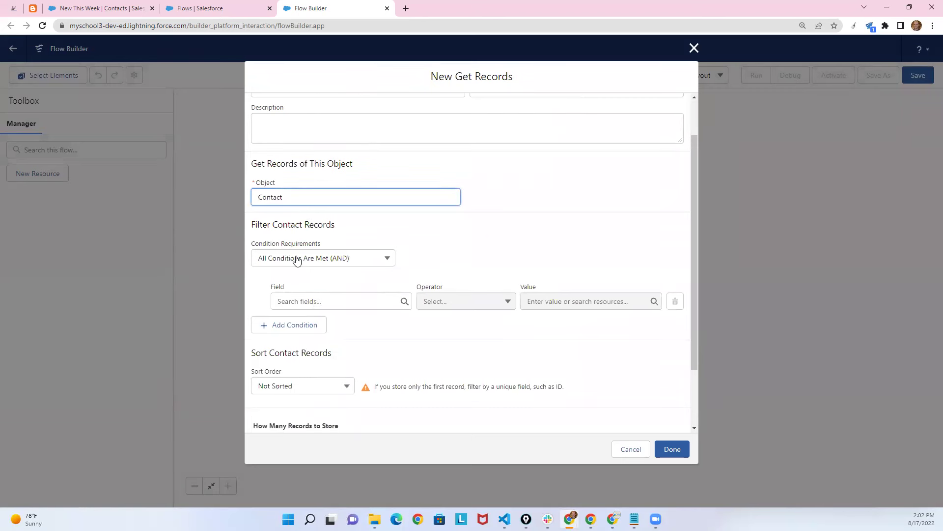
{"action": "left_click", "coordinate": [334, 300]}
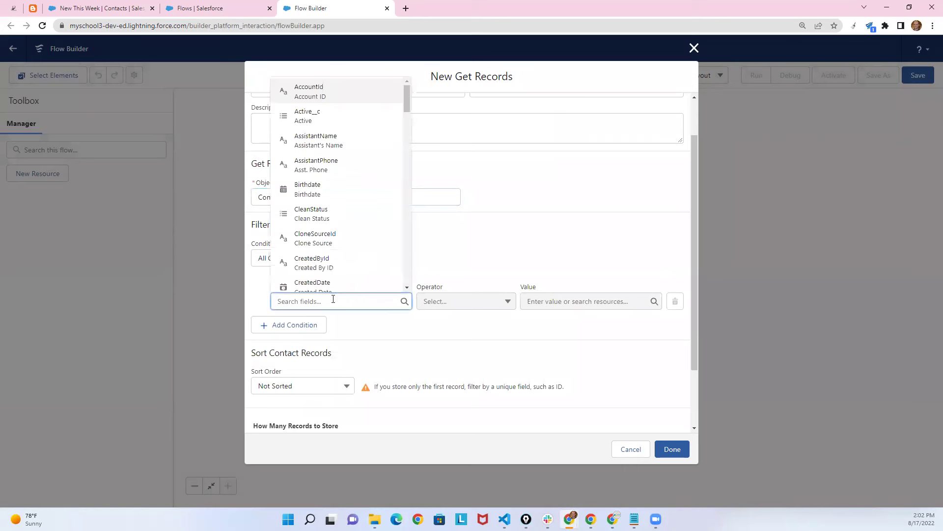
{"action": "type", "text": "is"}
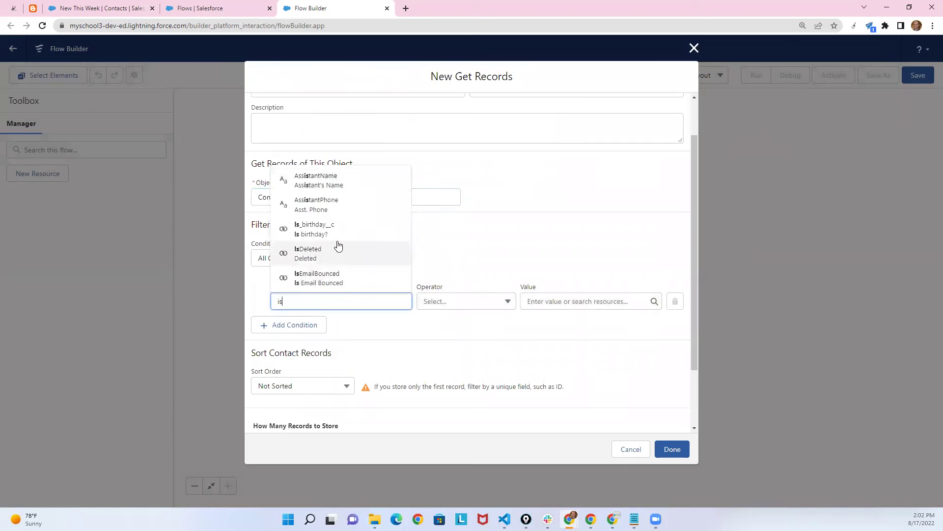
{"action": "left_click", "coordinate": [330, 236]}
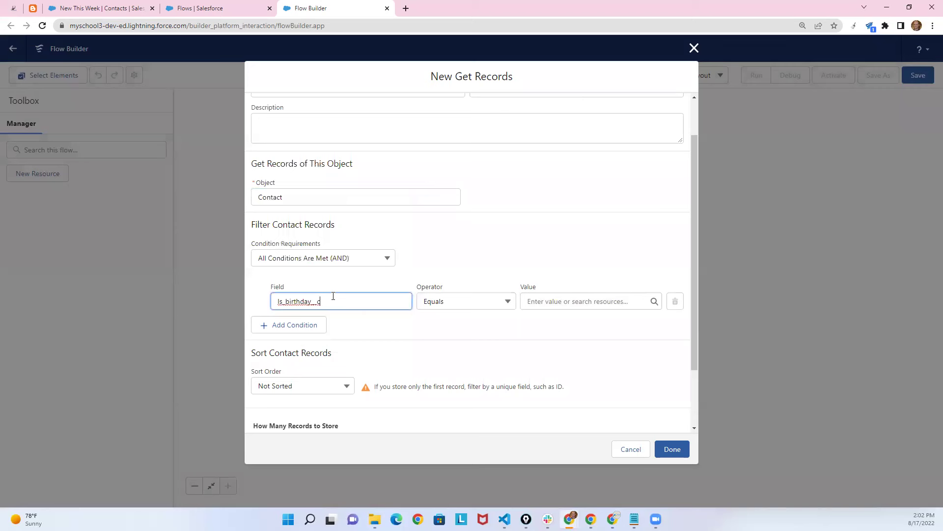
{"action": "left_click", "coordinate": [532, 301]}
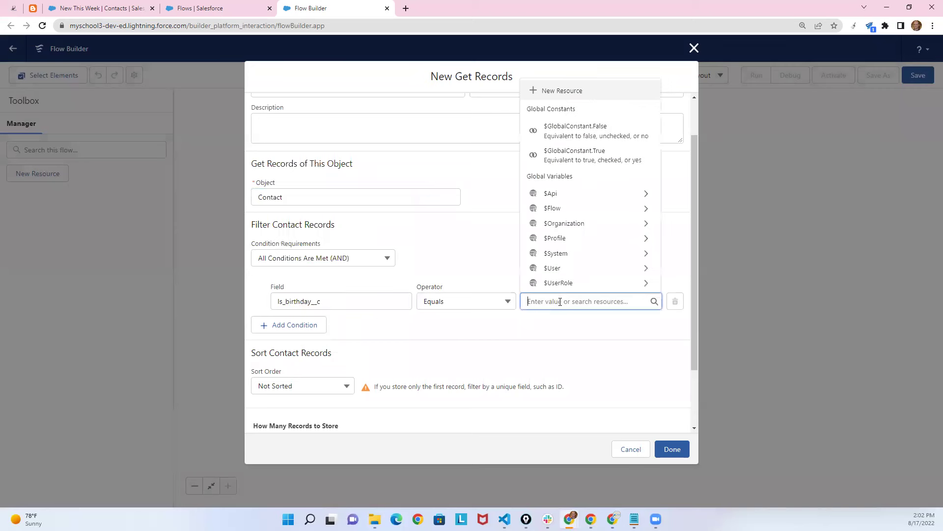
{"action": "left_click", "coordinate": [603, 161]}
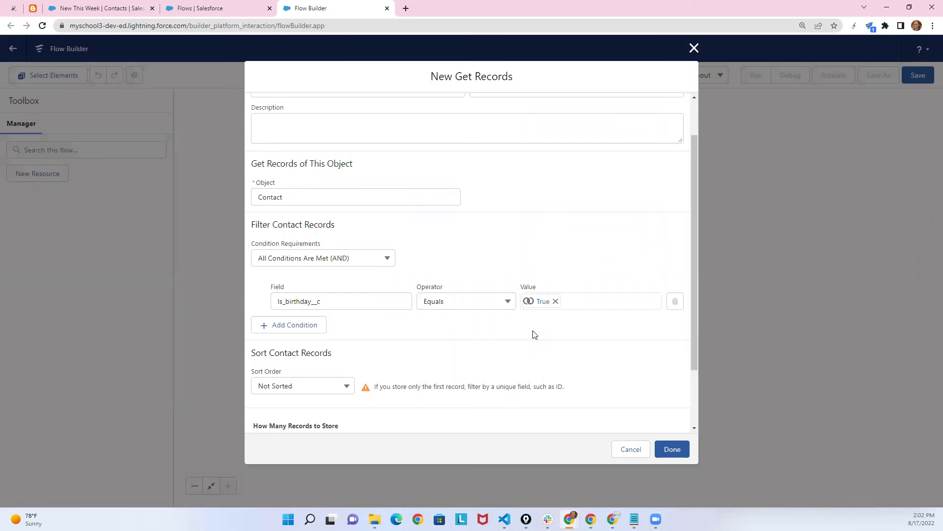
Store all matching records, sorted ascending by Id.
{"action": "left_click_drag", "start_coordinate": [696, 329], "coordinate": [698, 390]}
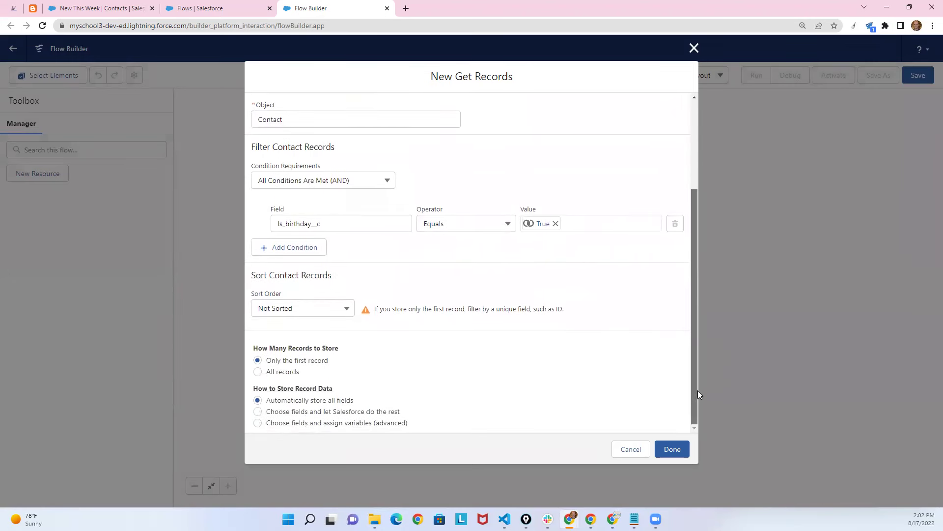
{"action": "left_click", "coordinate": [259, 372]}
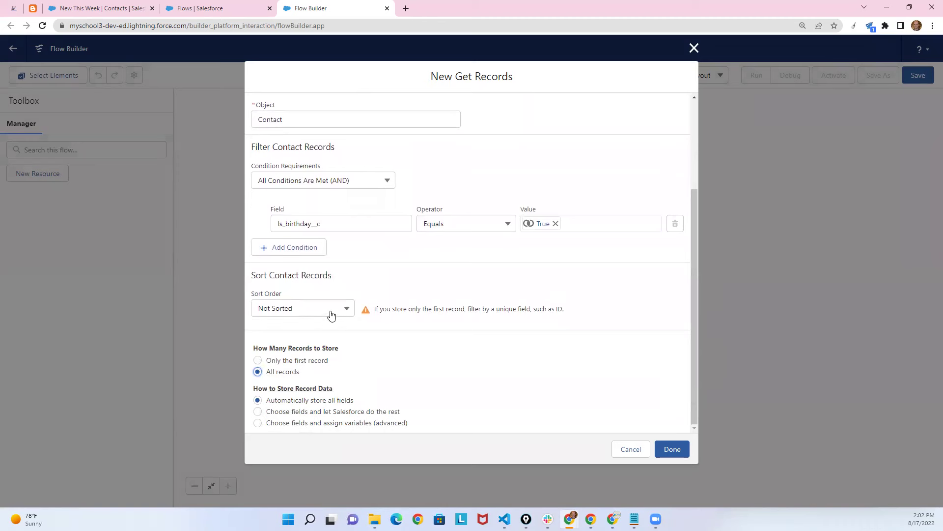
{"action": "left_click", "coordinate": [345, 308]}
{"action": "left_click", "coordinate": [299, 328]}
{"action": "left_click", "coordinate": [387, 309]}
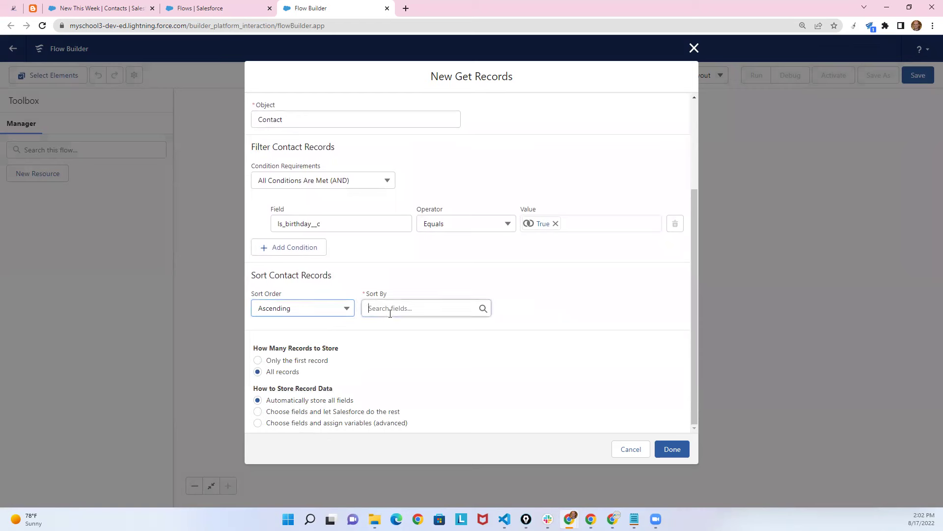
{"action": "type", "text": "Id"}
{"action": "left_click", "coordinate": [406, 177]}
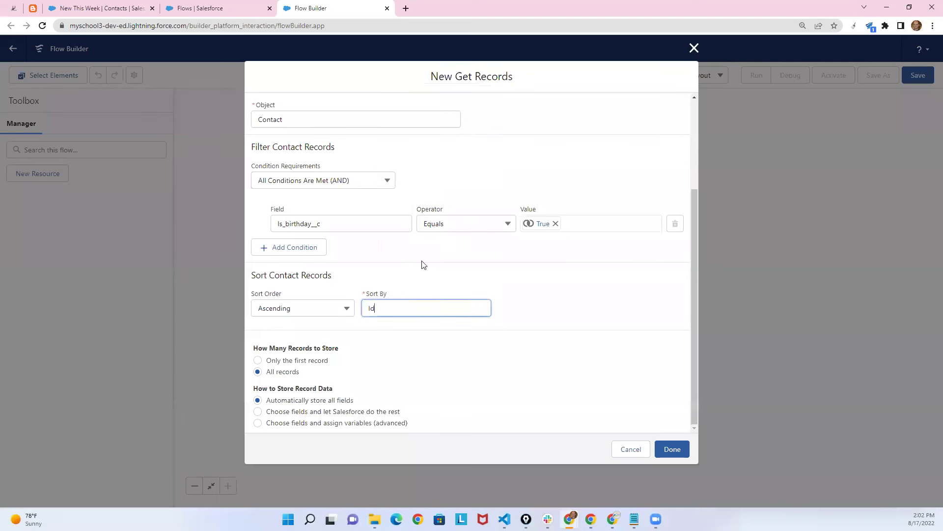
{"action": "left_click", "coordinate": [415, 345]}
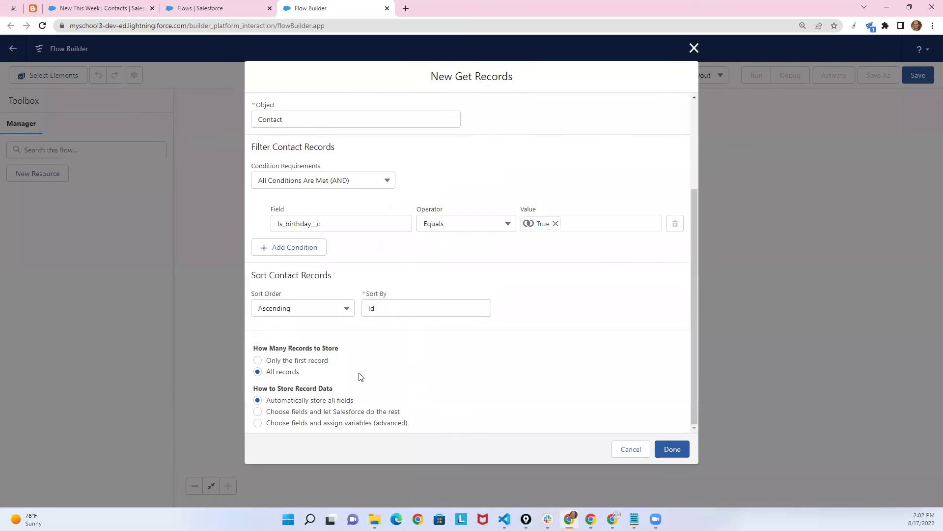
{"action": "scroll", "coordinate": [310, 350], "scroll_direction": "up", "scroll_amount": 3}
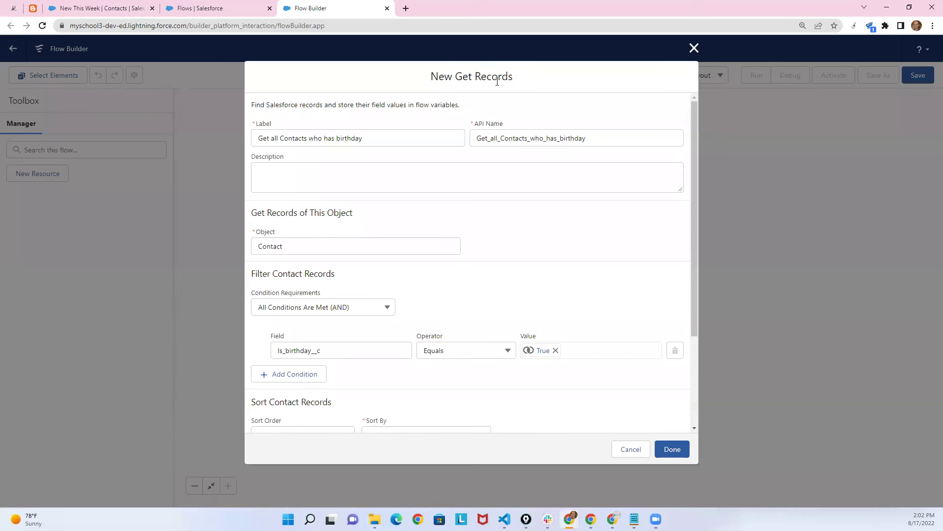
Save the Get Records element into the flow and shift the canvas left.
{"action": "left_click", "coordinate": [101, 8]}
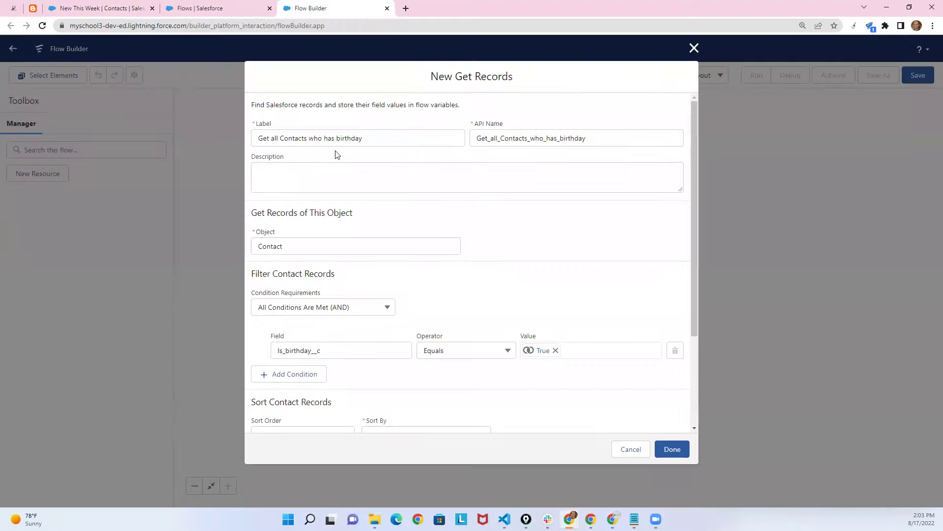
{"action": "left_click", "coordinate": [332, 6]}
{"action": "scroll", "coordinate": [541, 383], "scroll_direction": "down", "scroll_amount": 3}
{"action": "left_click", "coordinate": [673, 449]}
{"action": "left_click_drag", "start_coordinate": [466, 197], "coordinate": [350, 190]}
{"action": "left_click_drag", "start_coordinate": [600, 200], "coordinate": [583, 203]}
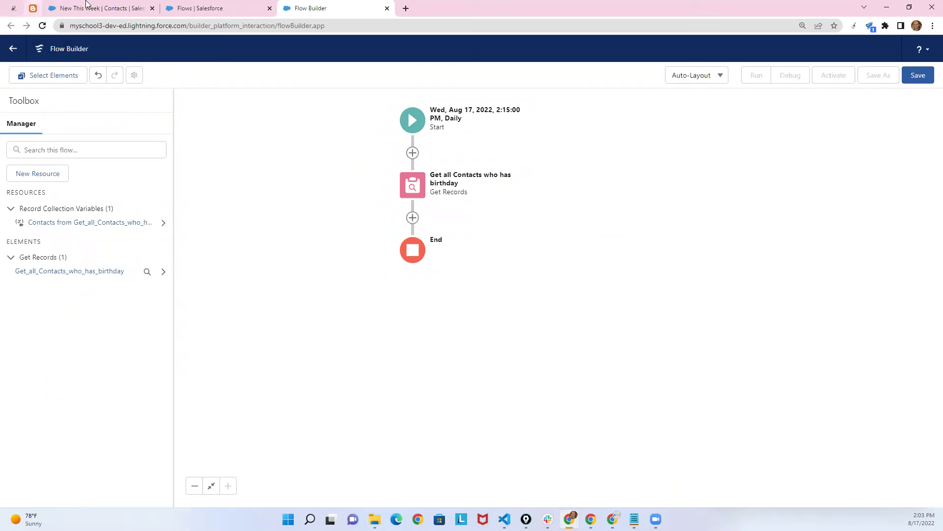
Add an Email column to the New This Week contacts list view.
{"action": "left_click", "coordinate": [111, 8]}
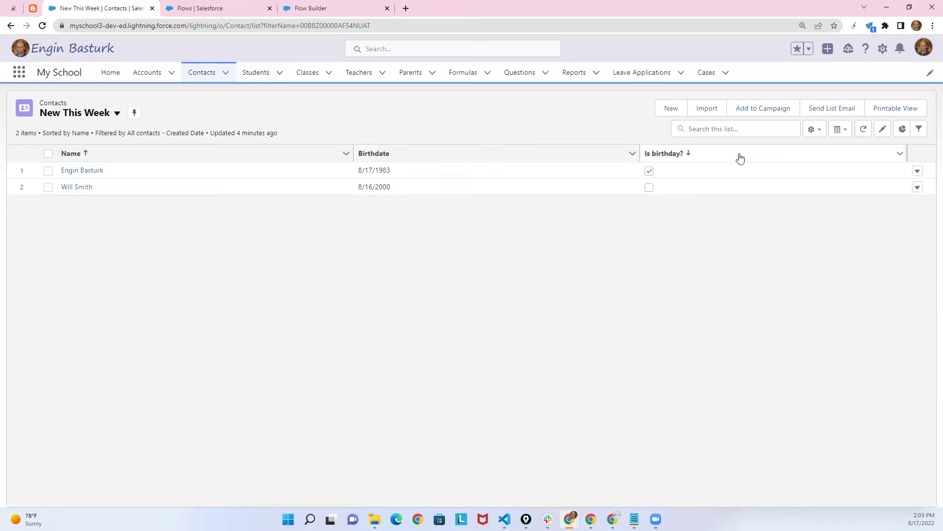
{"action": "left_click", "coordinate": [812, 130]}
{"action": "left_click", "coordinate": [777, 263]}
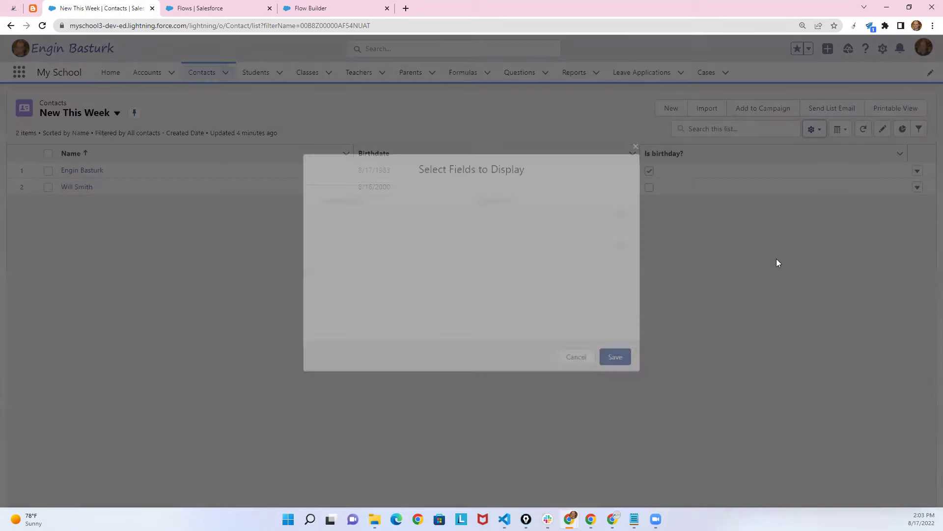
{"action": "left_click", "coordinate": [353, 238]}
{"action": "left_click_drag", "start_coordinate": [447, 220], "coordinate": [443, 278]}
{"action": "left_click", "coordinate": [363, 275]}
{"action": "left_click", "coordinate": [465, 213]}
{"action": "left_click", "coordinate": [618, 356]}
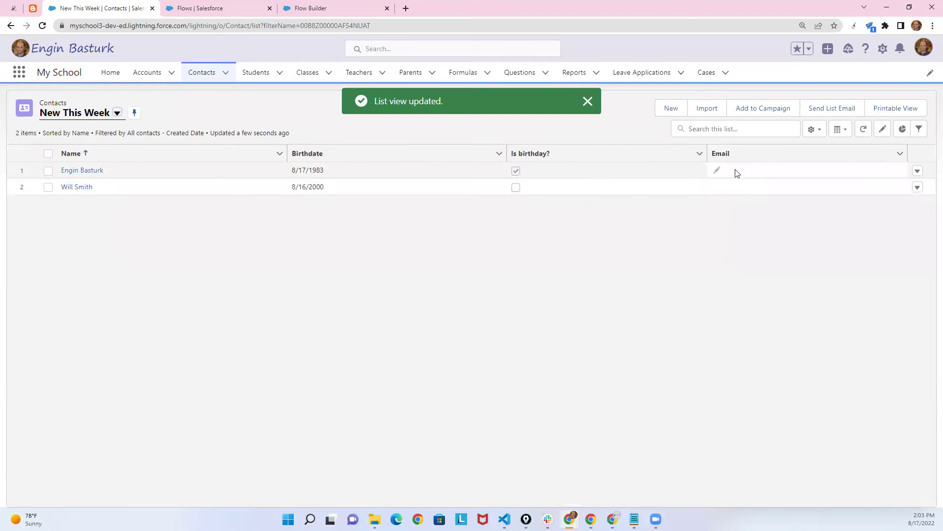
Enter each contact's e-mail address inline, save, and return to the flow.
{"action": "left_click", "coordinate": [718, 172]}
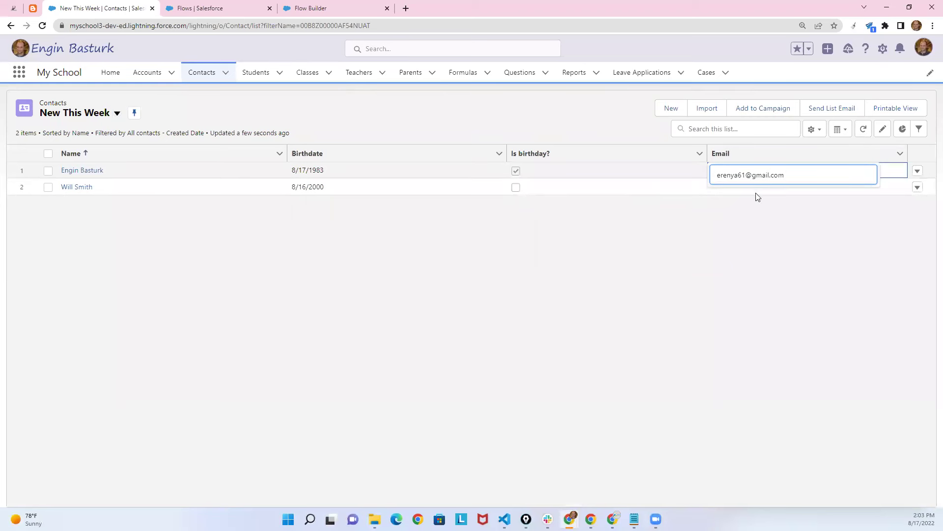
{"action": "left_click", "coordinate": [757, 196]}
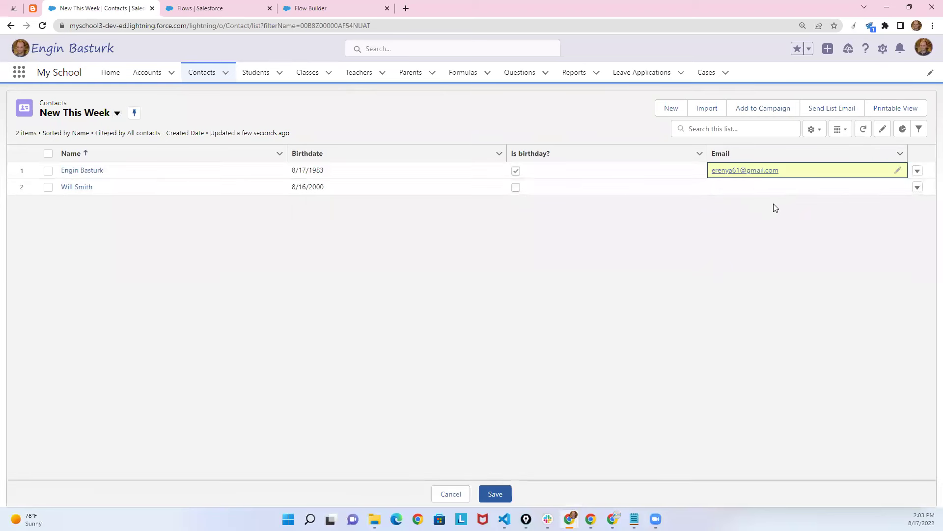
{"action": "left_click", "coordinate": [757, 190]}
{"action": "left_click", "coordinate": [716, 186]}
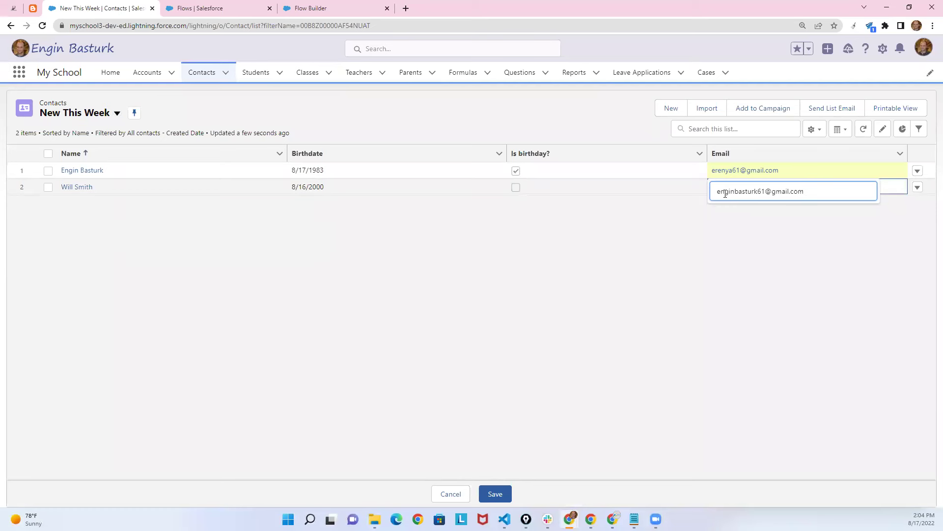
{"action": "left_click", "coordinate": [737, 213]}
{"action": "left_click", "coordinate": [505, 494]}
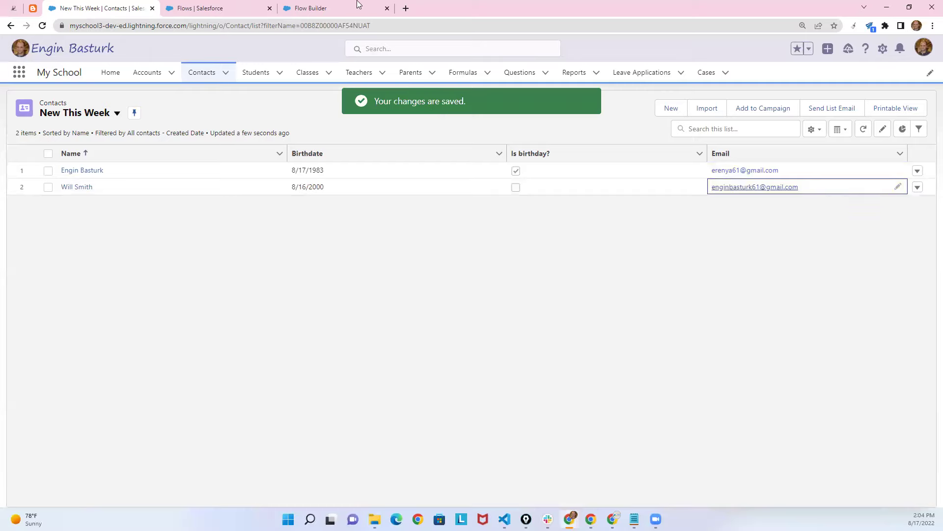
{"action": "left_click", "coordinate": [357, 6]}
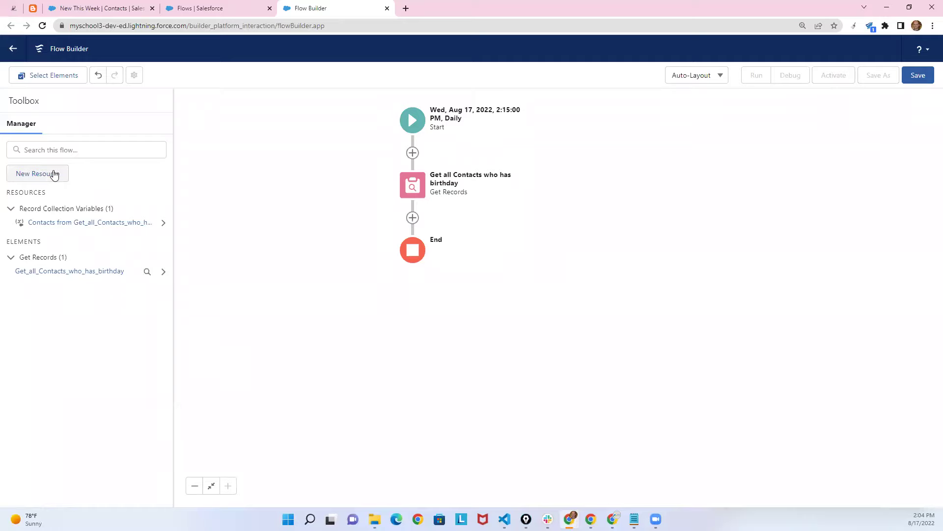
Create Variable AllEmailAddresses with Data Type Text and Allow multiple values checked.
{"action": "left_click", "coordinate": [58, 176]}
{"action": "left_click", "coordinate": [300, 226]}
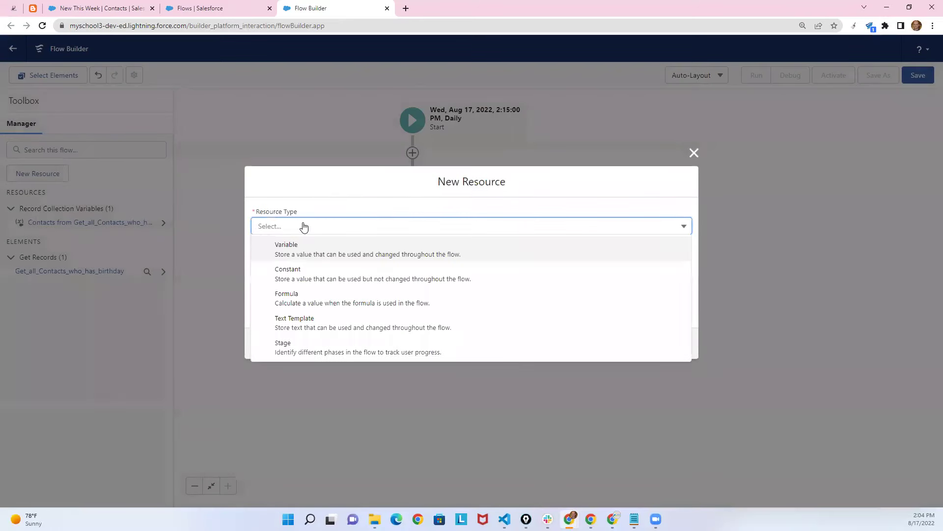
{"action": "left_click", "coordinate": [290, 252]}
{"action": "left_click", "coordinate": [289, 251]}
{"action": "type", "text": "All EMail Addresses"}
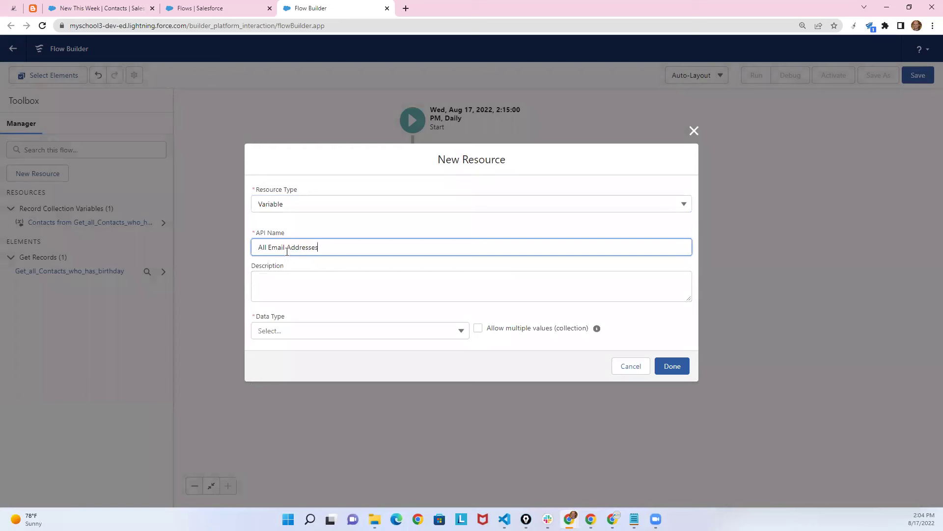
{"action": "left_click", "coordinate": [326, 276]}
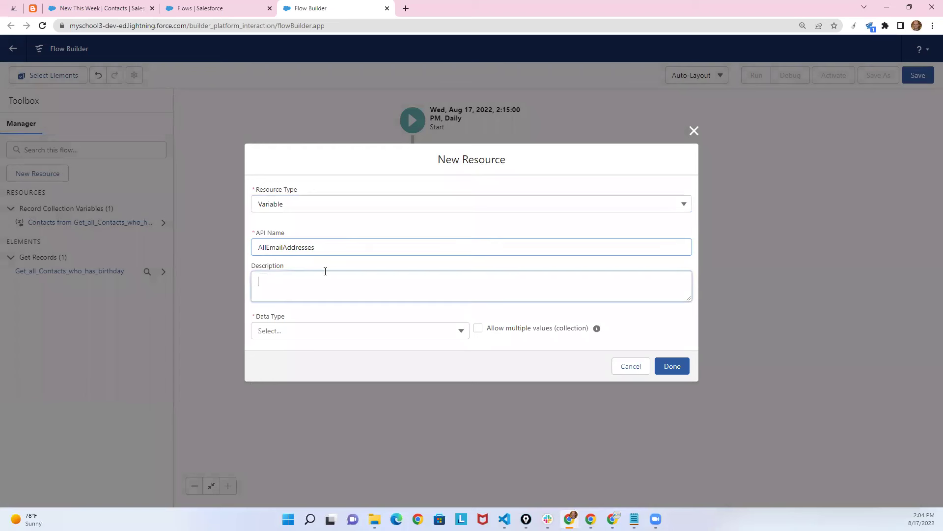
{"action": "left_click", "coordinate": [288, 333]}
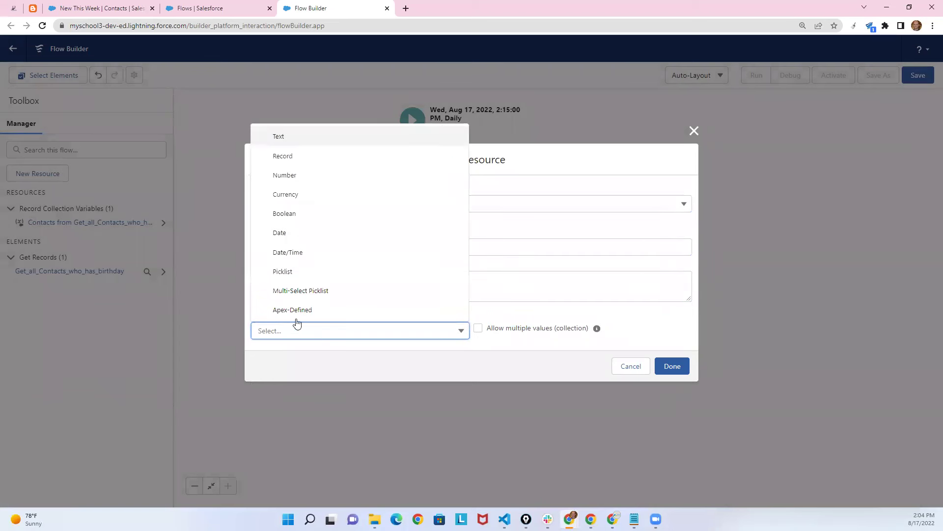
{"action": "left_click", "coordinate": [288, 142]}
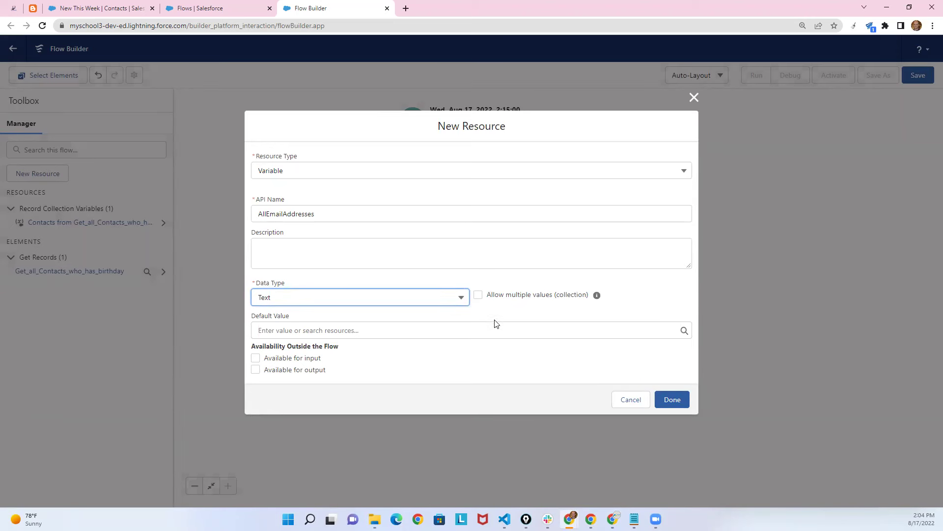
{"action": "left_click", "coordinate": [572, 299]}
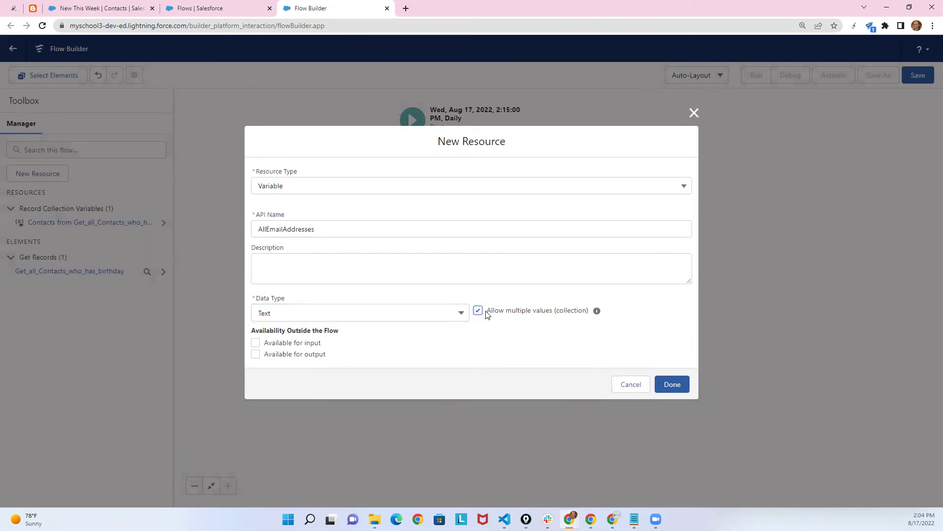
{"action": "left_click", "coordinate": [130, 7]}
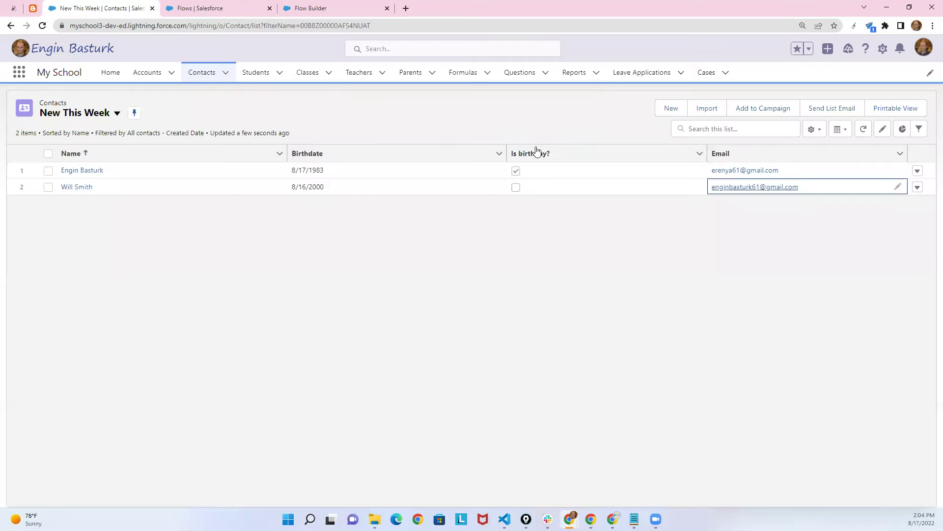
{"action": "left_click", "coordinate": [355, 8]}
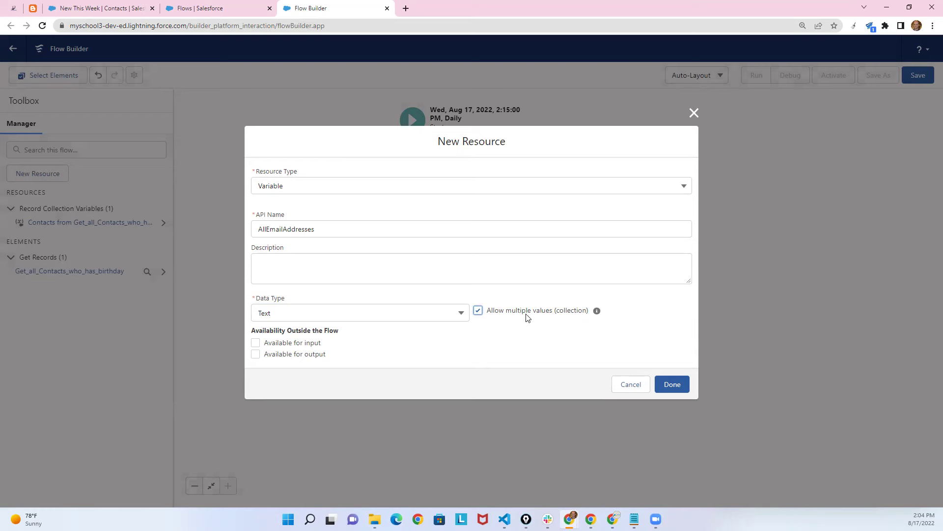
{"action": "left_click", "coordinate": [676, 382]}
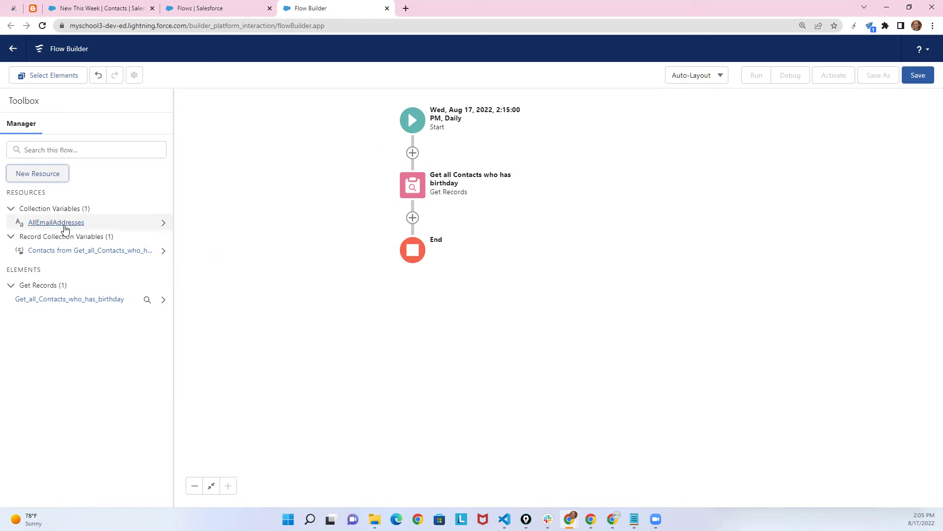
Add a 'Loop of Contacts' loop over the Get_all_Contacts_who_has_birthday collection.
{"action": "left_click", "coordinate": [412, 218]}
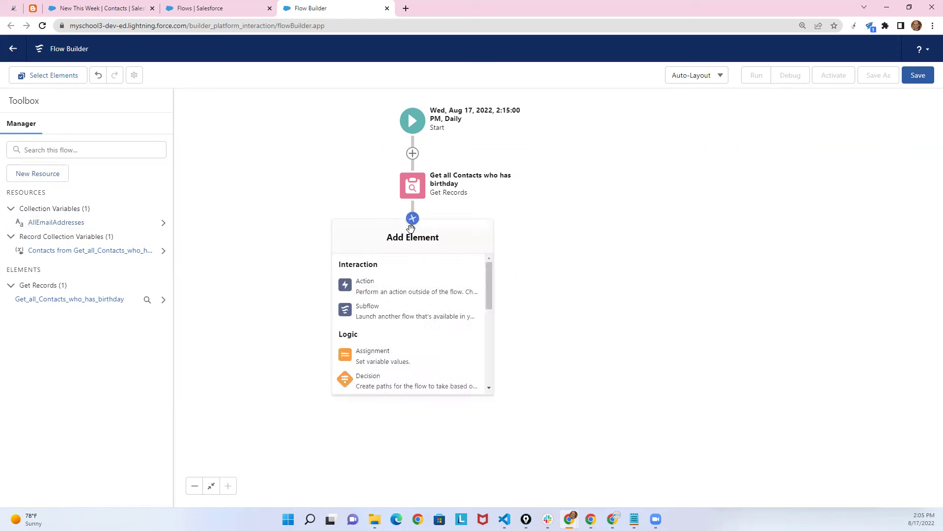
{"action": "left_click_drag", "start_coordinate": [490, 284], "coordinate": [490, 293]}
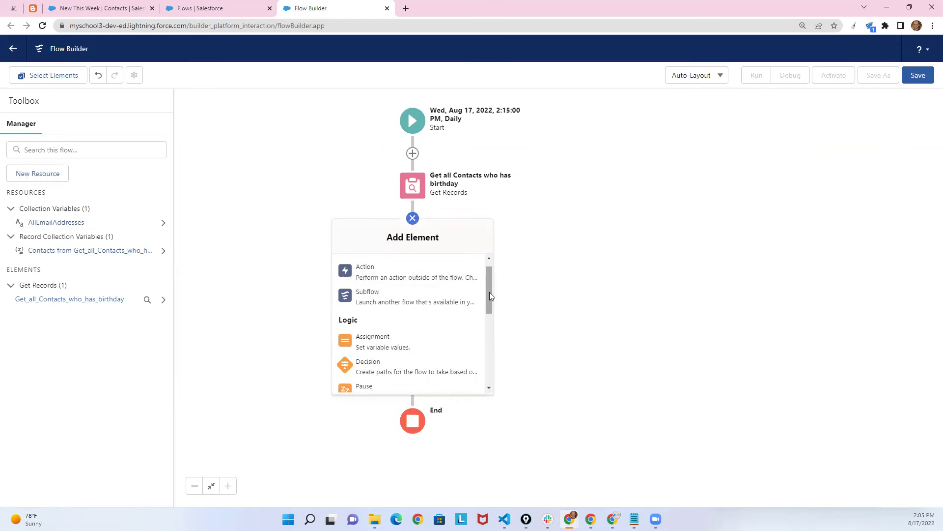
{"action": "left_click_drag", "start_coordinate": [488, 298], "coordinate": [489, 337]}
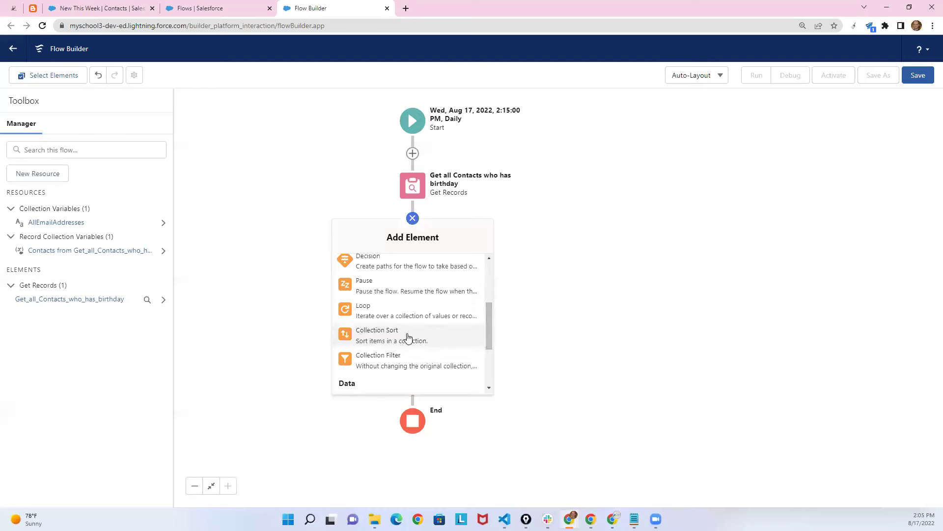
{"action": "left_click", "coordinate": [383, 315]}
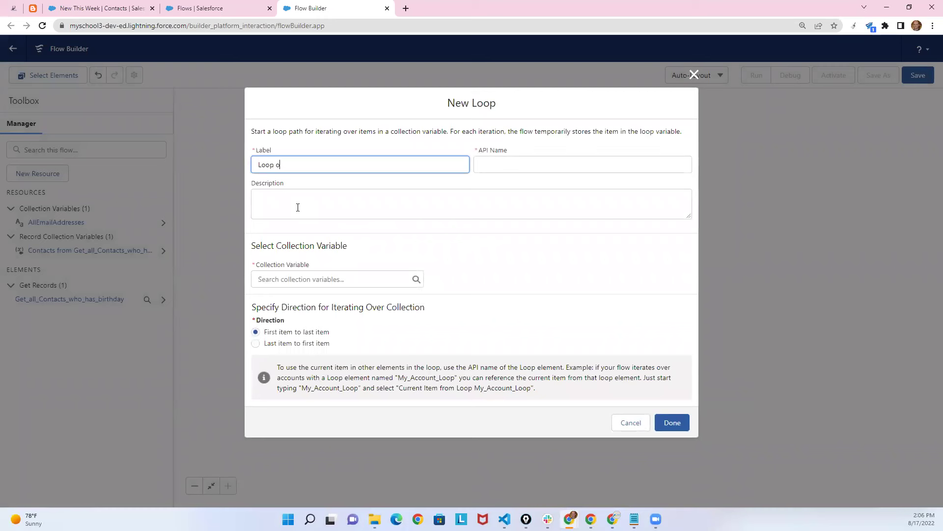
{"action": "type", "text": "Loop of Contacts"}
{"action": "left_click", "coordinate": [321, 193]}
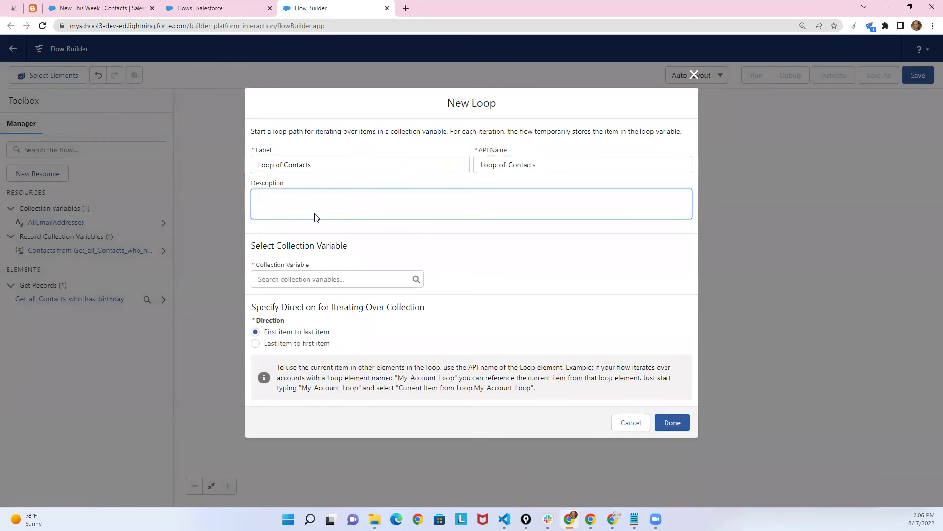
{"action": "left_click", "coordinate": [301, 280]}
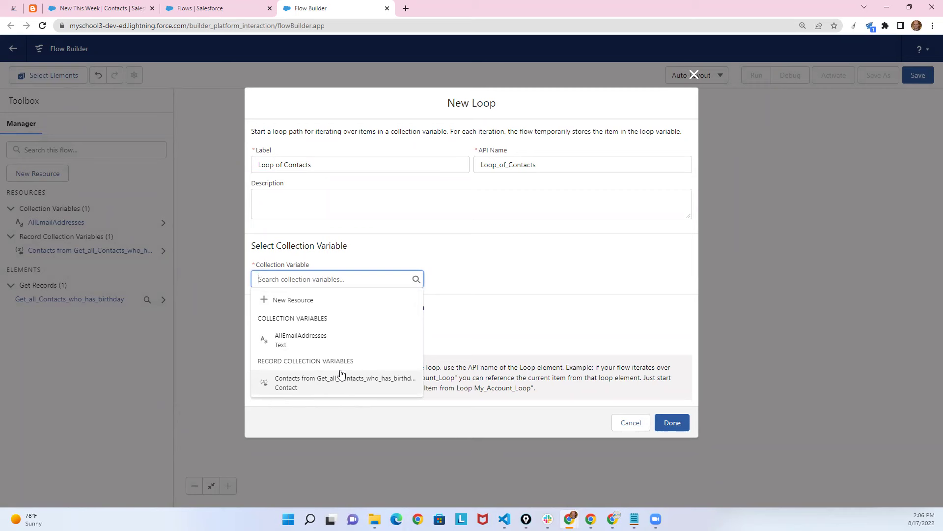
{"action": "left_click", "coordinate": [300, 384]}
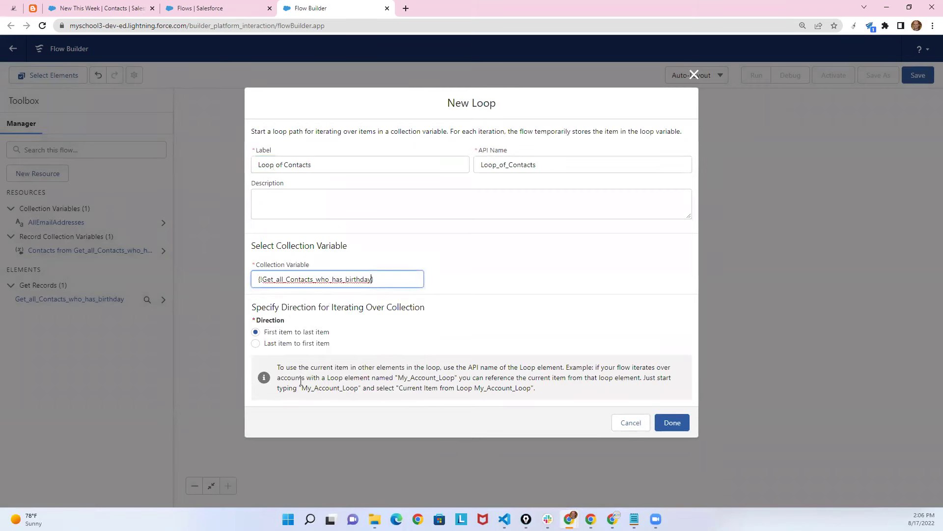
{"action": "left_click", "coordinate": [672, 423]}
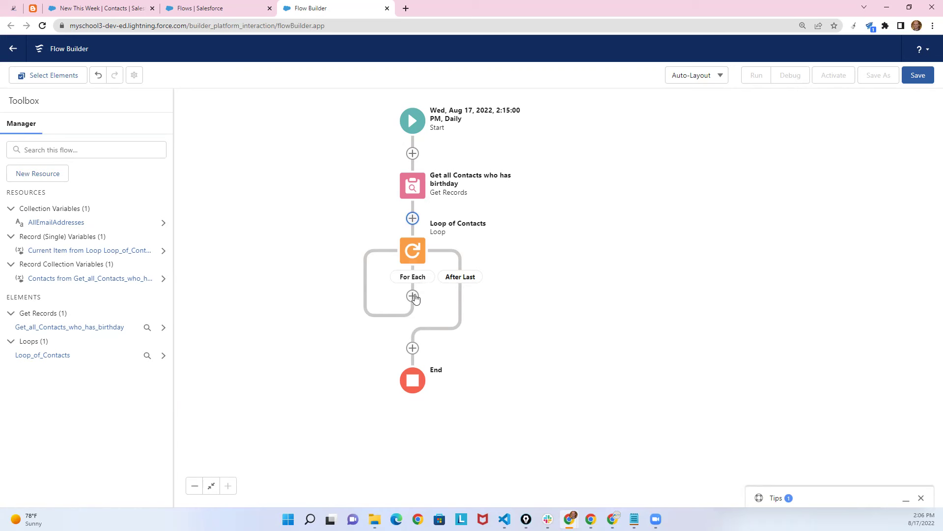
Add an Assignment under For Each labelled 'Insert Email Addresses In The List'.
{"action": "left_click", "coordinate": [413, 295]}
{"action": "left_click_drag", "start_coordinate": [489, 358], "coordinate": [488, 368]}
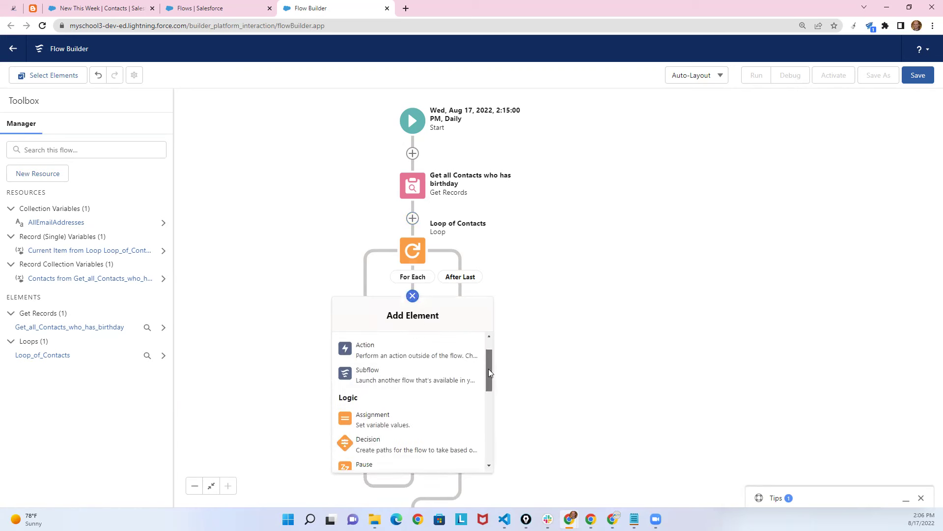
{"action": "left_click", "coordinate": [418, 417]}
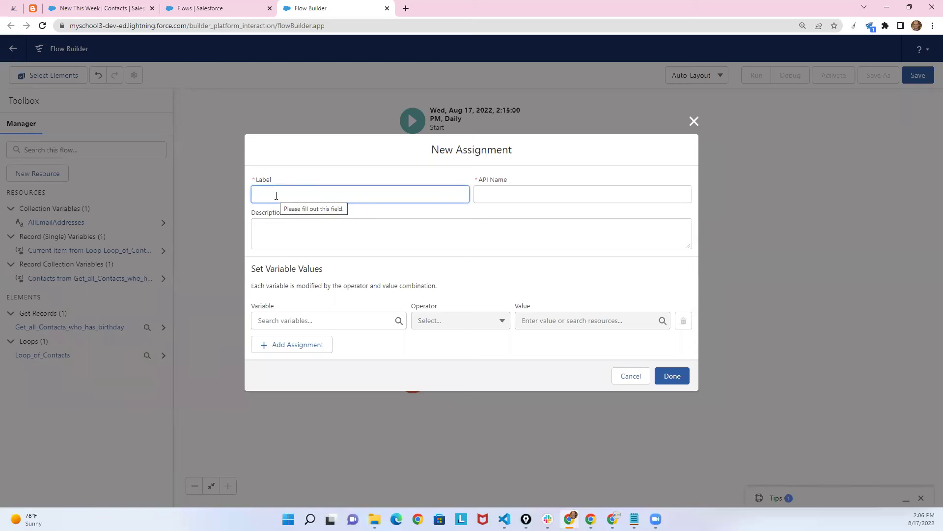
{"action": "type", "text": "ertEM"}
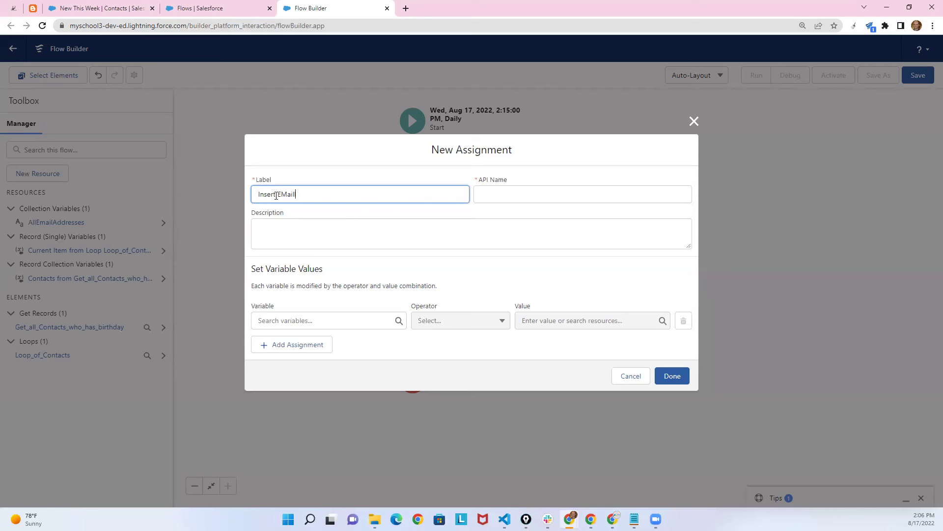
{"action": "key", "text": "BackSpace"}
{"action": "type", "text": "mail Addree"}
{"action": "key", "text": "ctrl+shift+Left"}
{"action": "type", "text": "Address"}
{"action": "left_click", "coordinate": [328, 215]}
{"action": "left_click", "coordinate": [347, 320]}
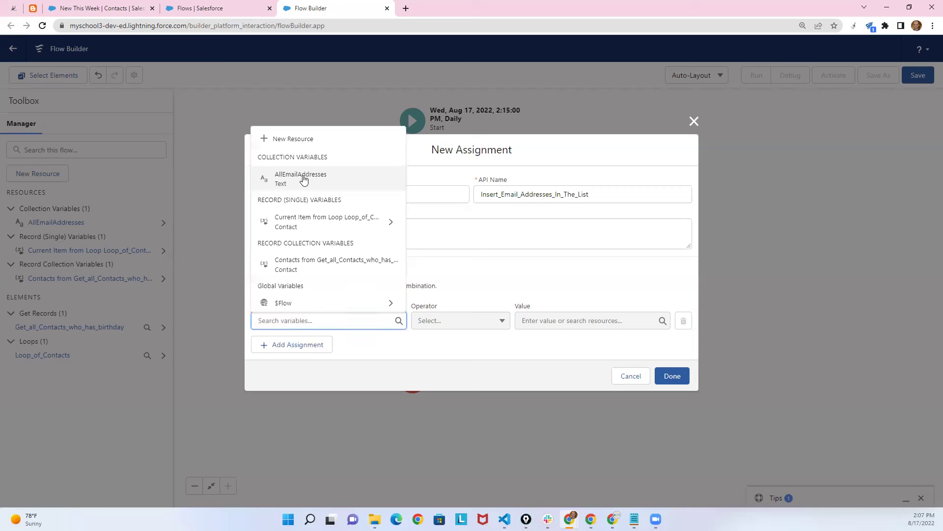
Set AllEmailAddresses Add {!Loop_of_Contacts.Email} and save the assignment.
{"action": "left_click", "coordinate": [302, 180]}
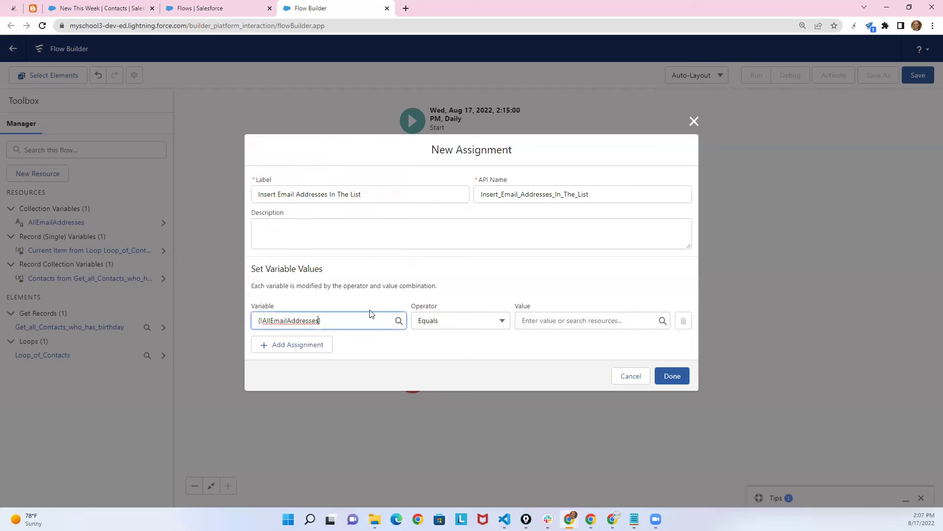
{"action": "left_click", "coordinate": [450, 322]}
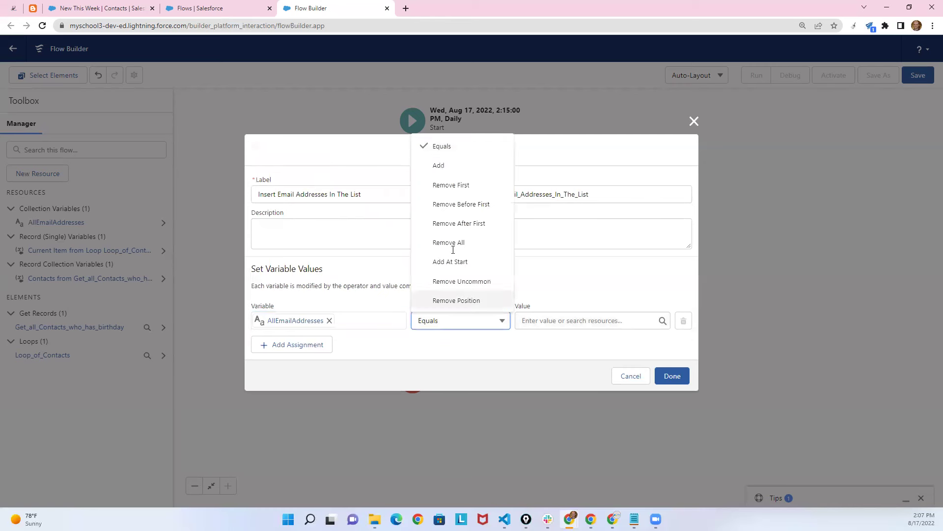
{"action": "left_click", "coordinate": [445, 166]}
{"action": "left_click", "coordinate": [537, 320]}
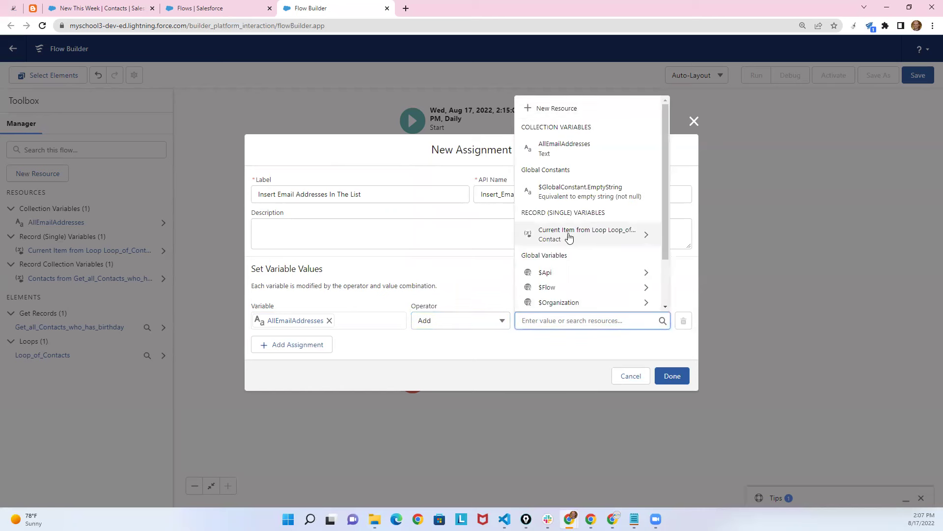
{"action": "left_click", "coordinate": [610, 237]}
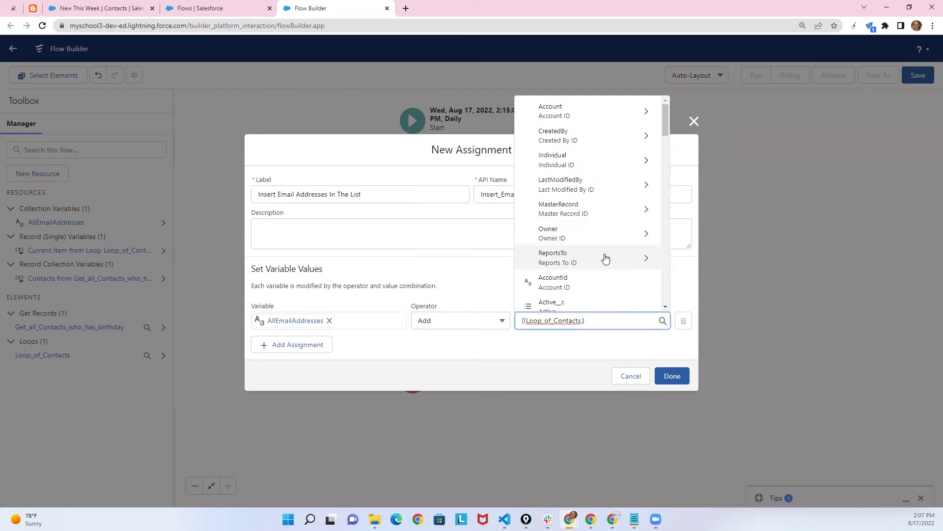
{"action": "type", "text": ".ema"}
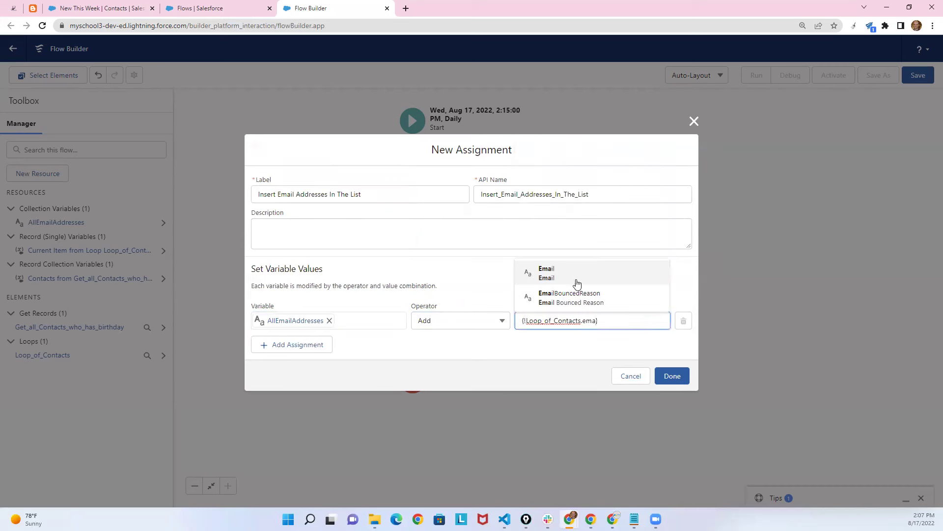
{"action": "left_click", "coordinate": [550, 275]}
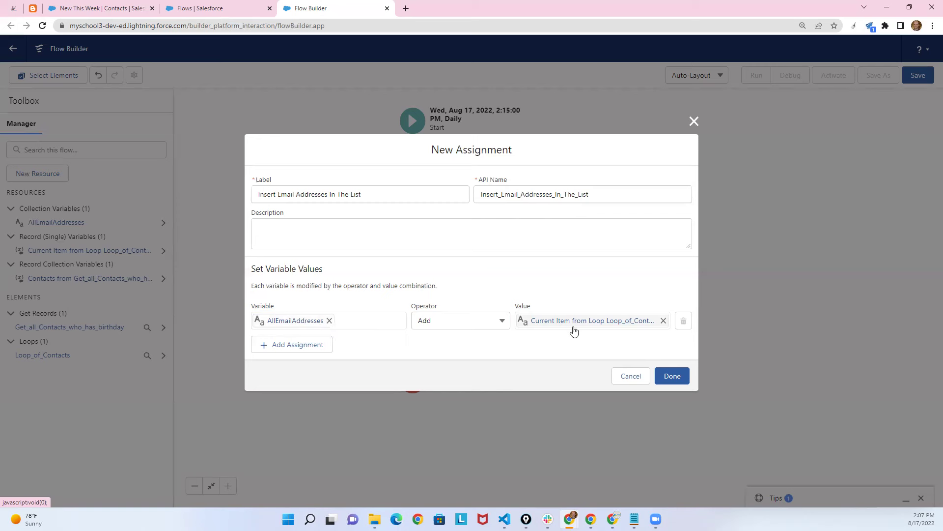
{"action": "left_click", "coordinate": [619, 326]}
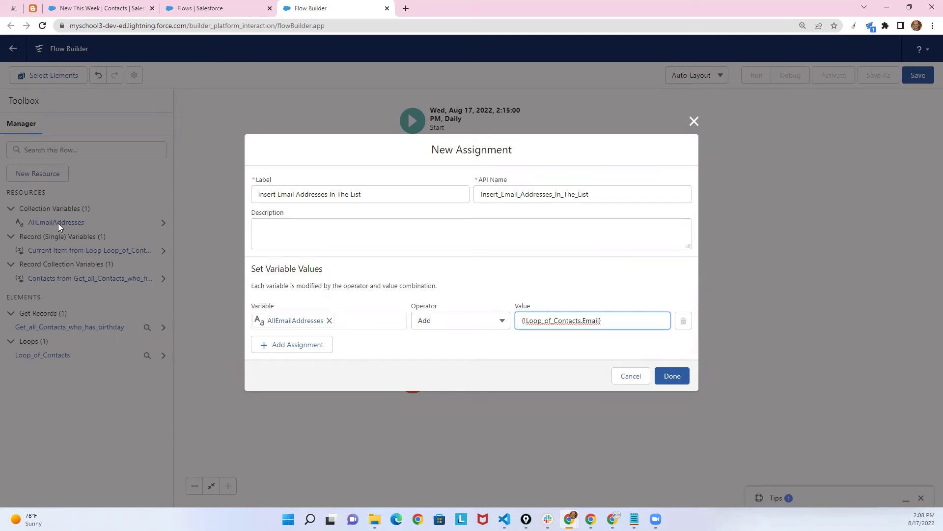
{"action": "left_click", "coordinate": [671, 376]}
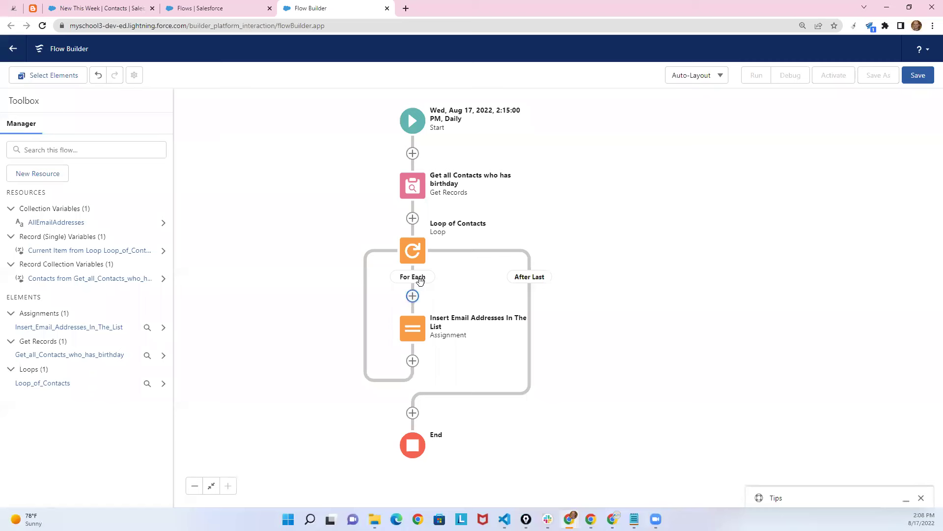
Select the 'Get all Contacts who has birthday' element to show its options.
{"action": "left_click", "coordinate": [412, 186]}
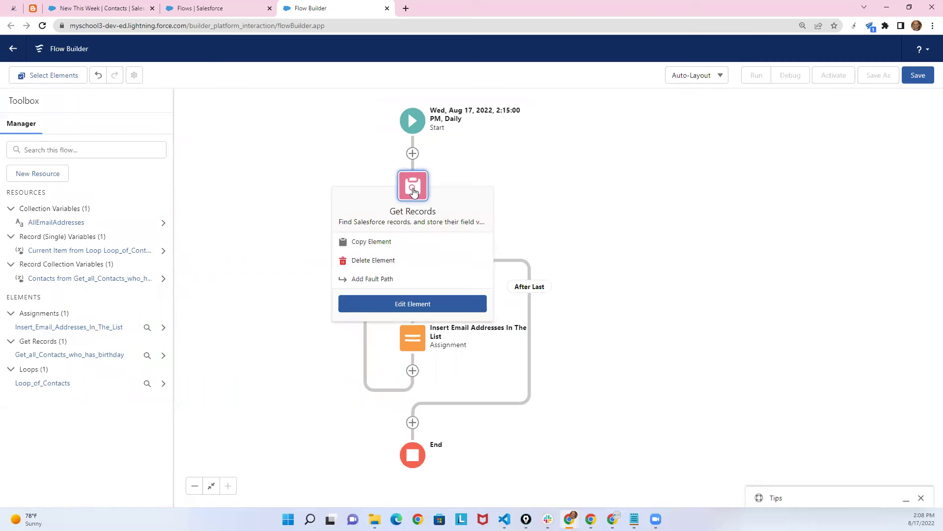
Inspect the Get Records contact query and cancel without changes, then open the add-element menu above End.
{"action": "left_click", "coordinate": [417, 303]}
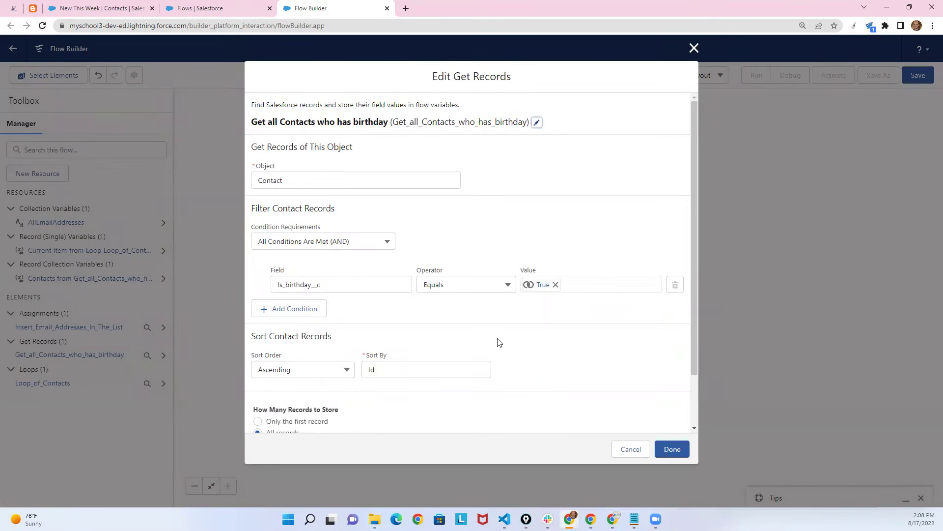
{"action": "left_click", "coordinate": [631, 449]}
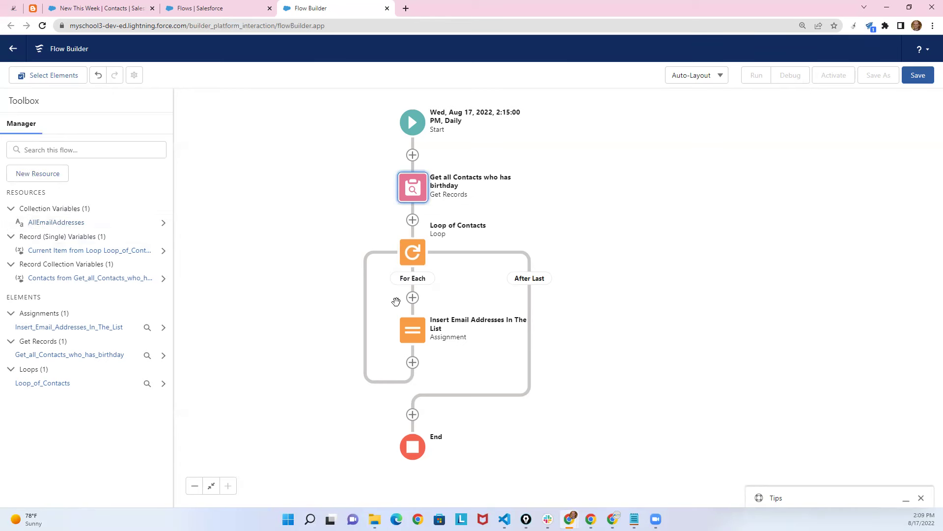
{"action": "left_click", "coordinate": [413, 415]}
{"action": "left_click_drag", "start_coordinate": [451, 436], "coordinate": [469, 260]}
{"action": "left_click", "coordinate": [423, 243]}
Add an Action after the loop, filtered to the Email category, choosing Send Email.
{"action": "left_click", "coordinate": [424, 238]}
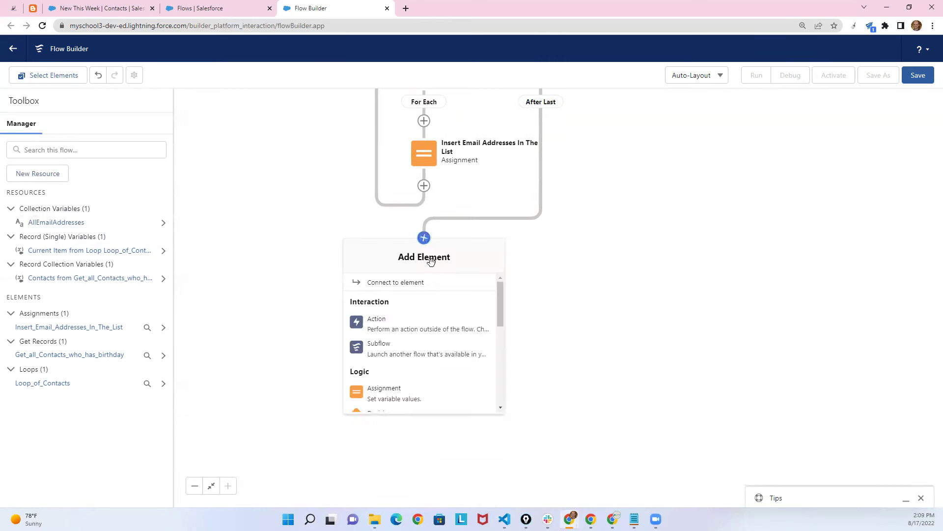
{"action": "left_click", "coordinate": [377, 324]}
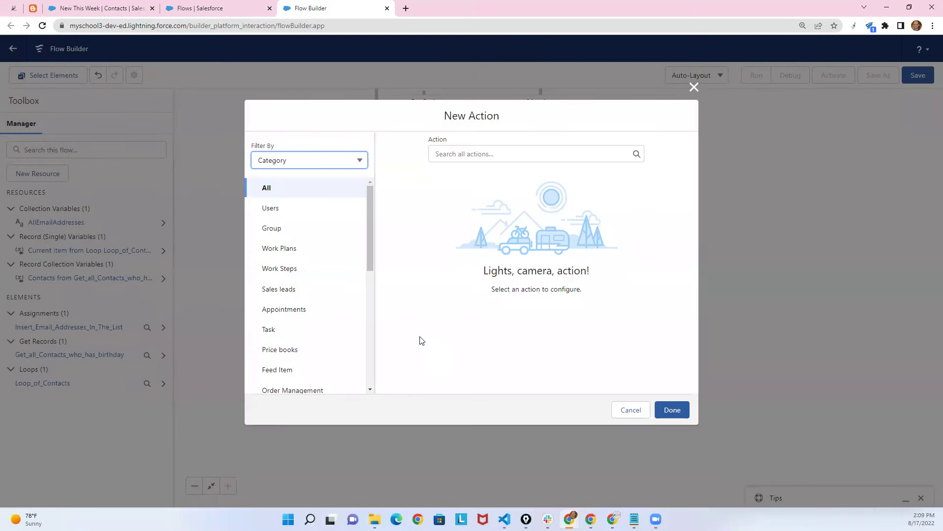
{"action": "left_click_drag", "start_coordinate": [368, 224], "coordinate": [375, 341]}
{"action": "left_click", "coordinate": [268, 344]}
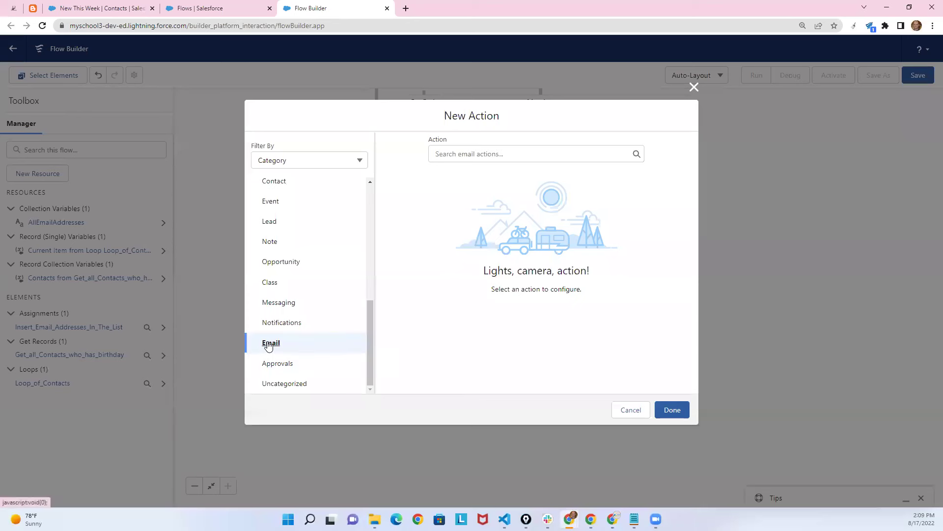
{"action": "left_click", "coordinate": [476, 166]}
{"action": "left_click", "coordinate": [469, 180]}
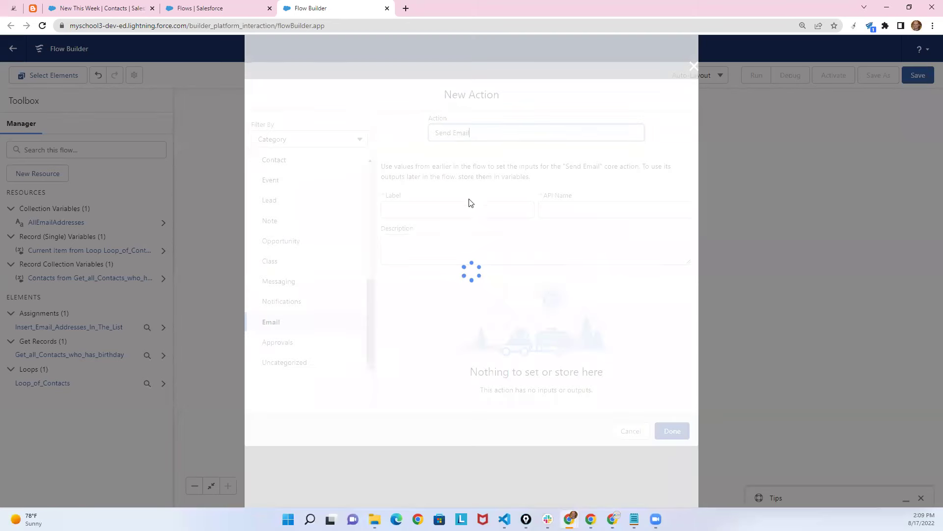
Label the action 'Send Birthday Email' so the API name Send_Birthday_Email fills in.
{"action": "left_click", "coordinate": [401, 195]}
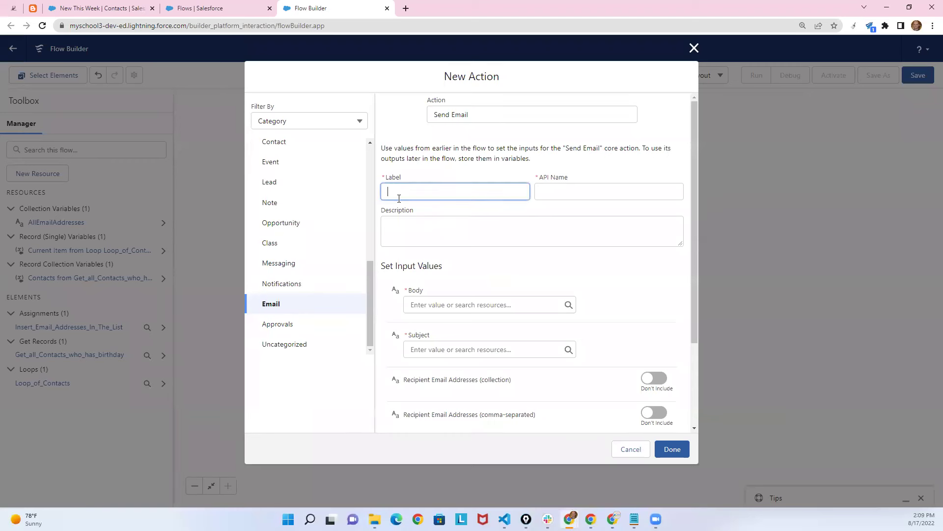
{"action": "type", "text": "Send Birthday"}
{"action": "type", "text": " mai"}
{"action": "key", "text": "BackSpace"}
{"action": "key", "text": "BackSpace"}
{"action": "type", "text": "Email"}
{"action": "left_click", "coordinate": [496, 205]}
Set the email body to 'Dogum gununuz kutlu olsun. Nice yillara' and the subject to 'Dogum Gunu Mesaji'.
{"action": "scroll", "coordinate": [510, 251], "scroll_direction": "down", "scroll_amount": 2}
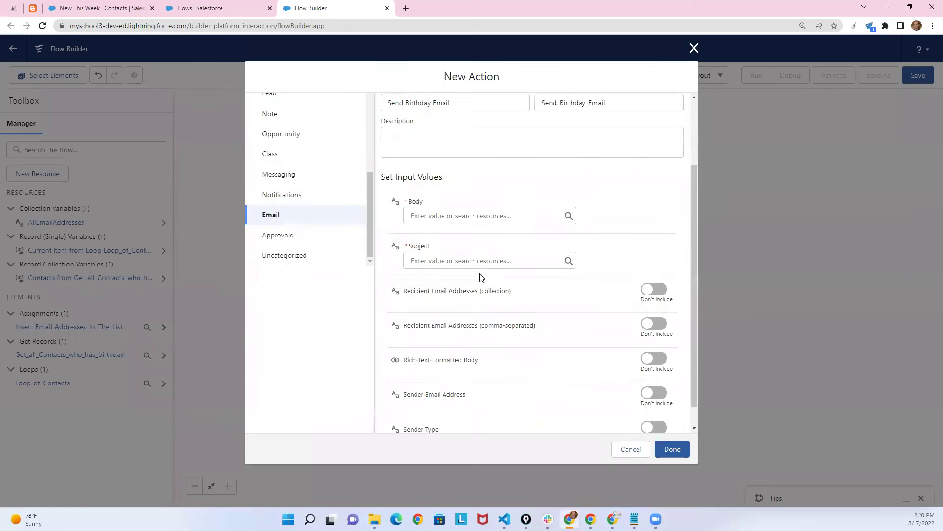
{"action": "left_click", "coordinate": [431, 207]}
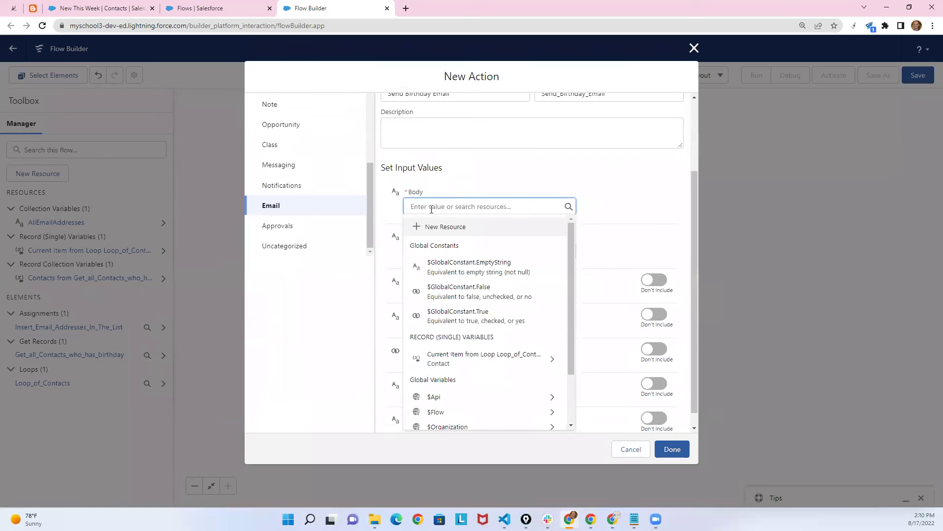
{"action": "type", "text": "Dog"}
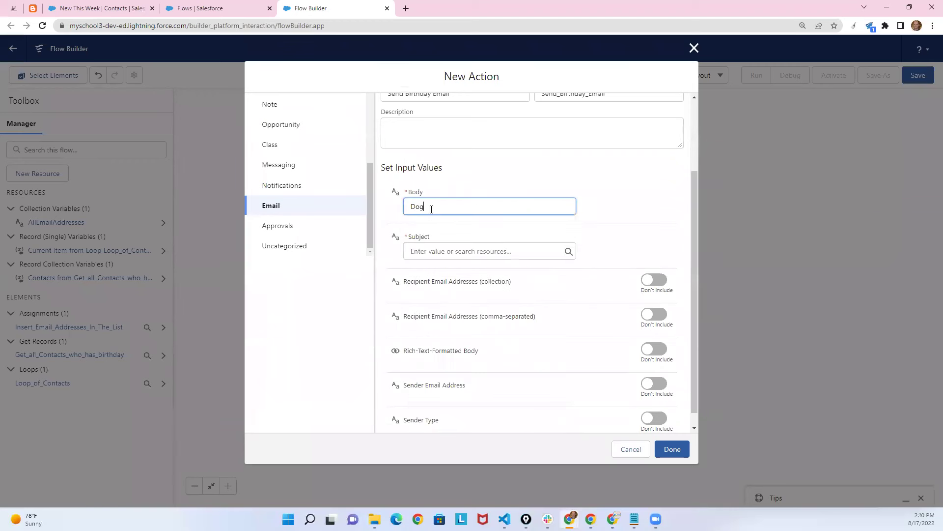
{"action": "type", "text": "um gununuz kutlu olsun. Nice yillara!"}
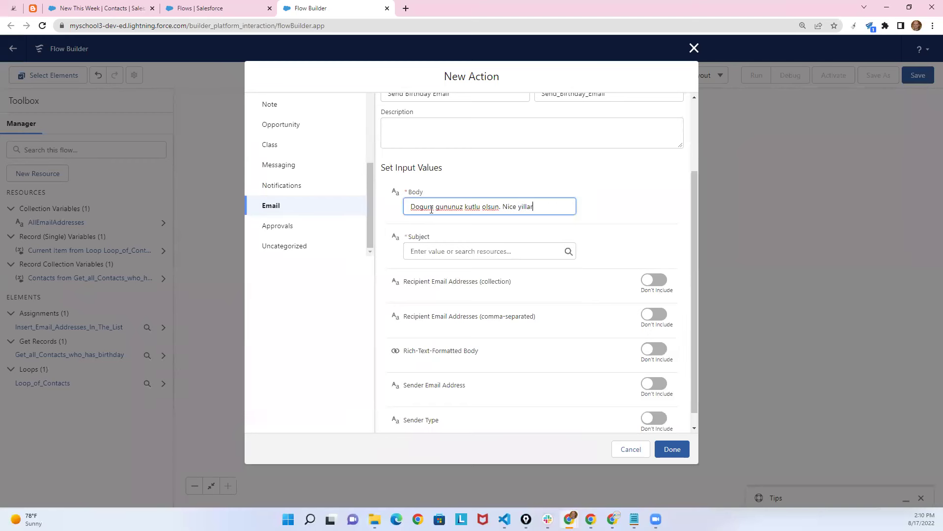
{"action": "left_click", "coordinate": [436, 250]}
{"action": "type", "text": "Do"}
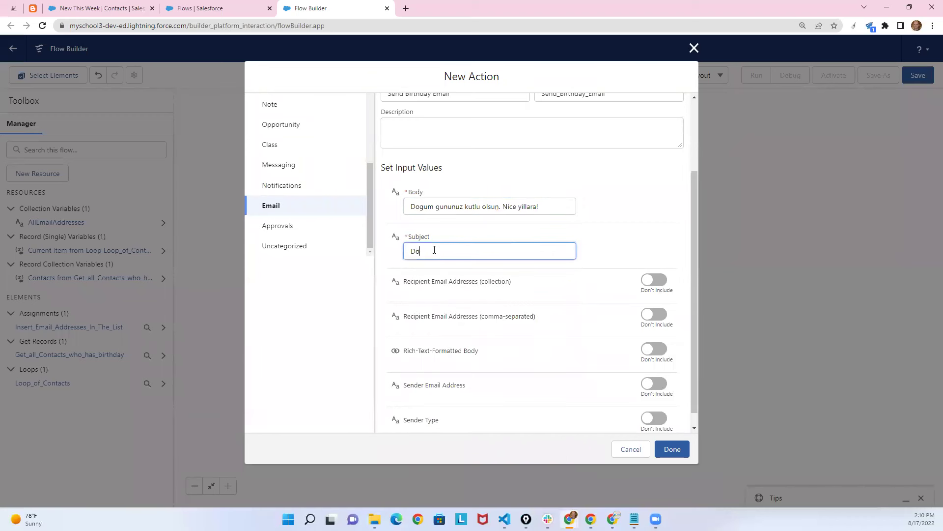
{"action": "type", "text": "gum Gunu Mesaji"}
{"action": "left_click", "coordinate": [599, 233]}
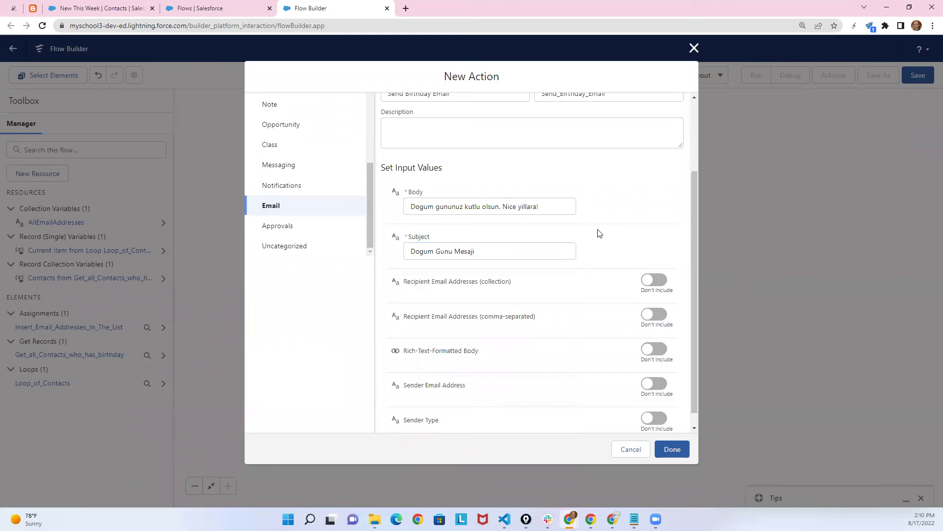
Include Recipient Email Addresses (collection) as {!AllEmailAddresses} and confirm the action with Done.
{"action": "left_click_drag", "start_coordinate": [692, 260], "coordinate": [690, 290]}
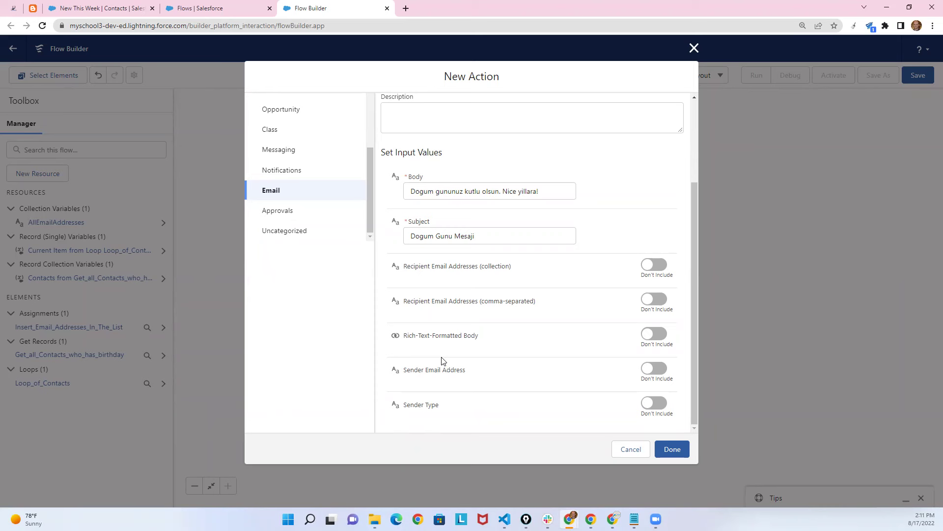
{"action": "left_click", "coordinate": [656, 265]}
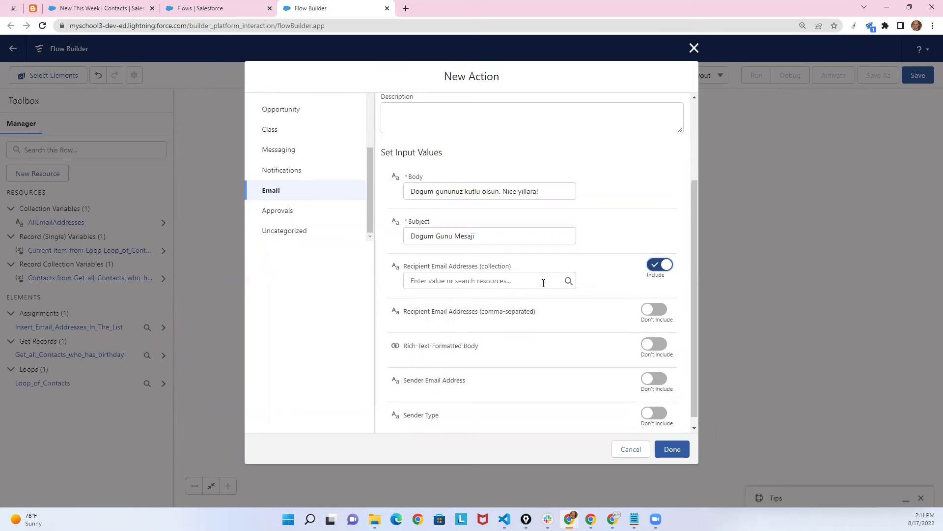
{"action": "left_click", "coordinate": [500, 280]}
{"action": "left_click_drag", "start_coordinate": [570, 333], "coordinate": [568, 324]}
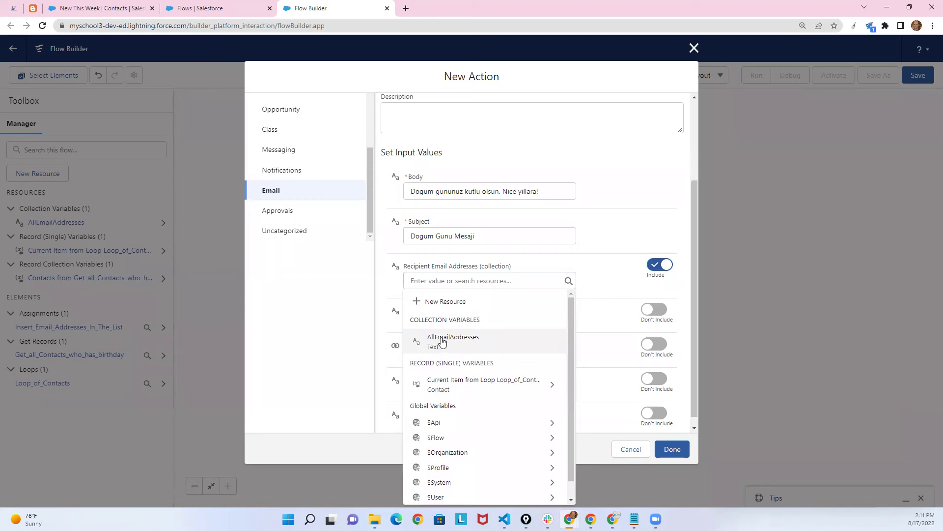
{"action": "left_click", "coordinate": [452, 344]}
{"action": "left_click", "coordinate": [670, 450]}
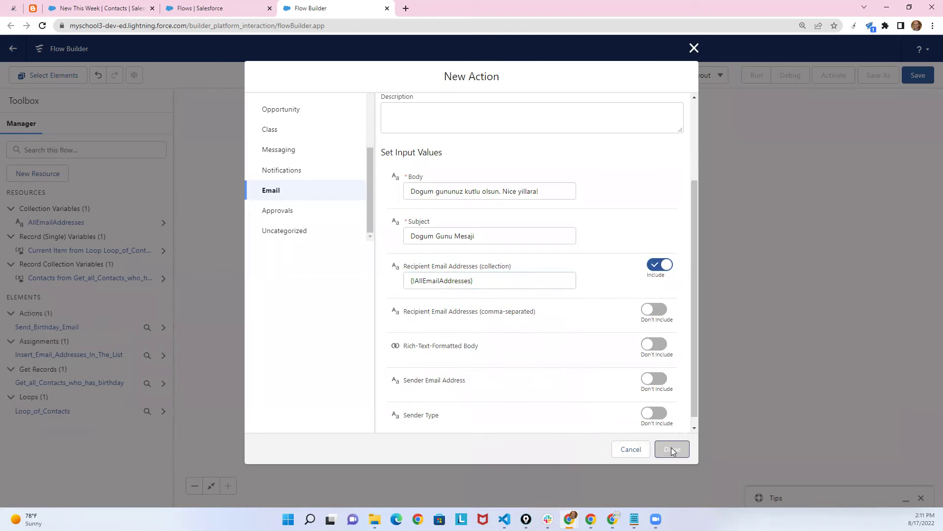
{"action": "left_click_drag", "start_coordinate": [624, 267], "coordinate": [563, 354]}
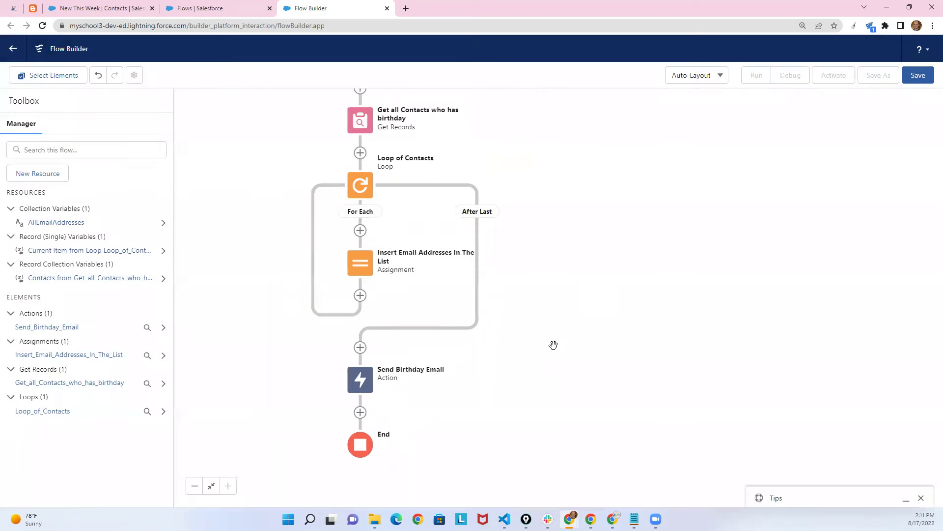
Save the flow with the label 'Send Email Message' as version 1.
{"action": "left_click", "coordinate": [917, 77]}
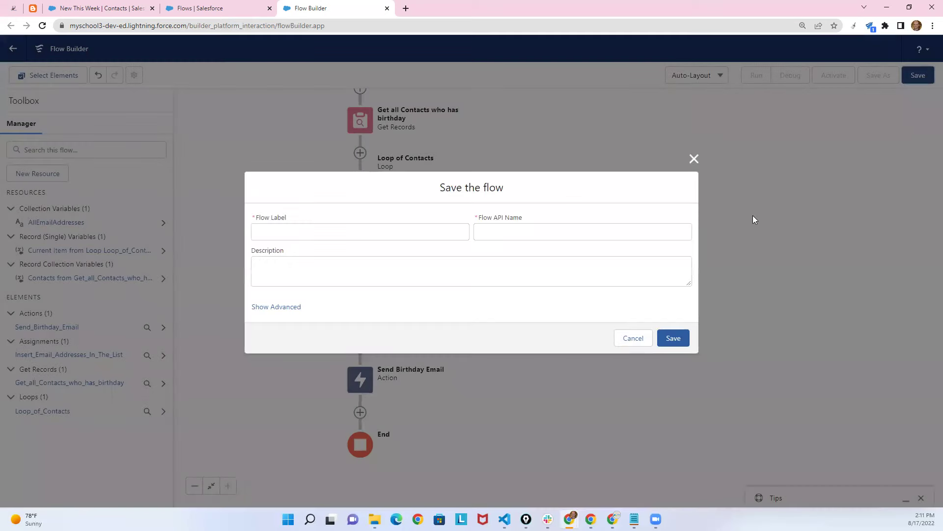
{"action": "left_click", "coordinate": [532, 266]}
{"action": "left_click", "coordinate": [423, 232]}
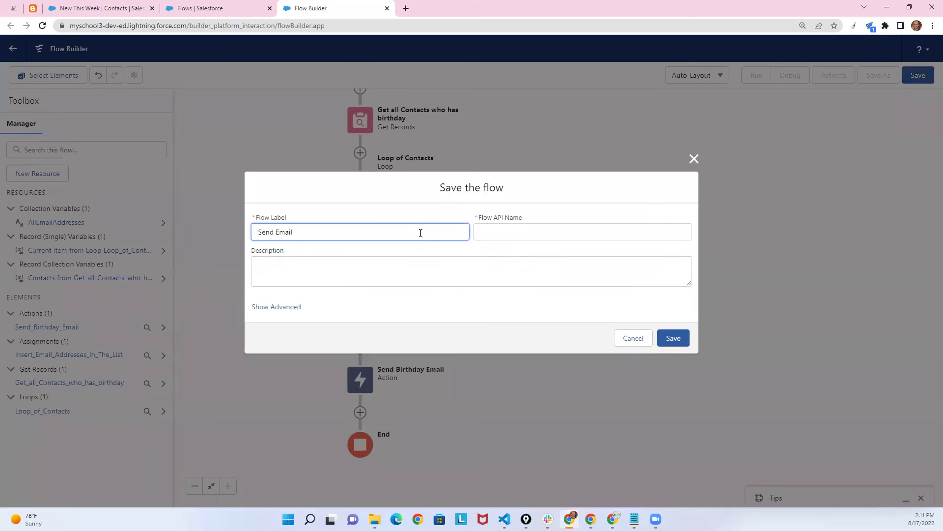
{"action": "type", "text": "Send Email Message"}
{"action": "left_click", "coordinate": [674, 341]}
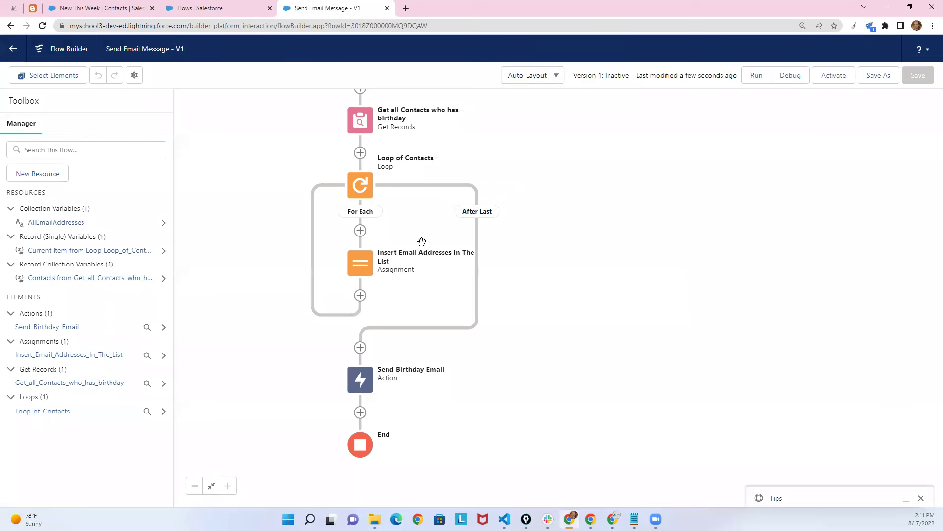
Change the Start schedule's start time to 2:13 PM daily, save, and activate version 1.
{"action": "left_click", "coordinate": [324, 170]}
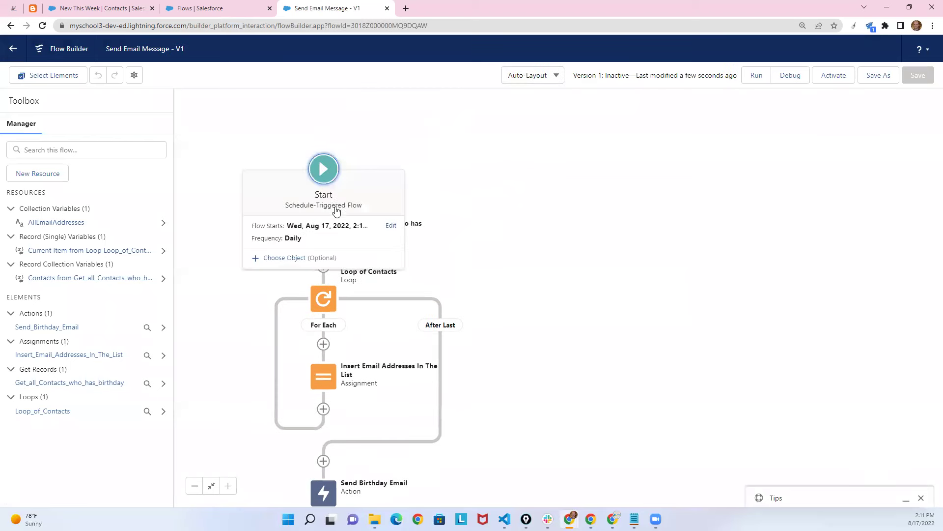
{"action": "left_click", "coordinate": [392, 226]}
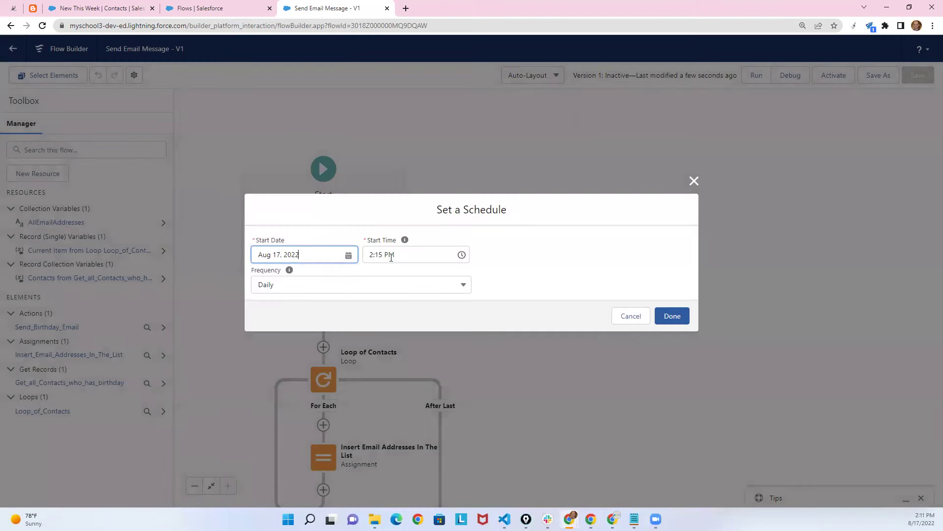
{"action": "left_click", "coordinate": [382, 255]}
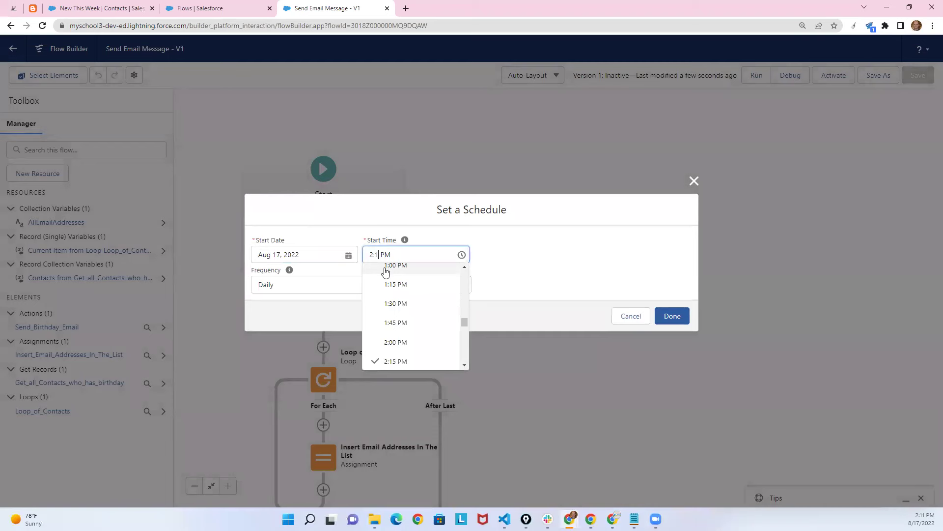
{"action": "type", "text": "3"}
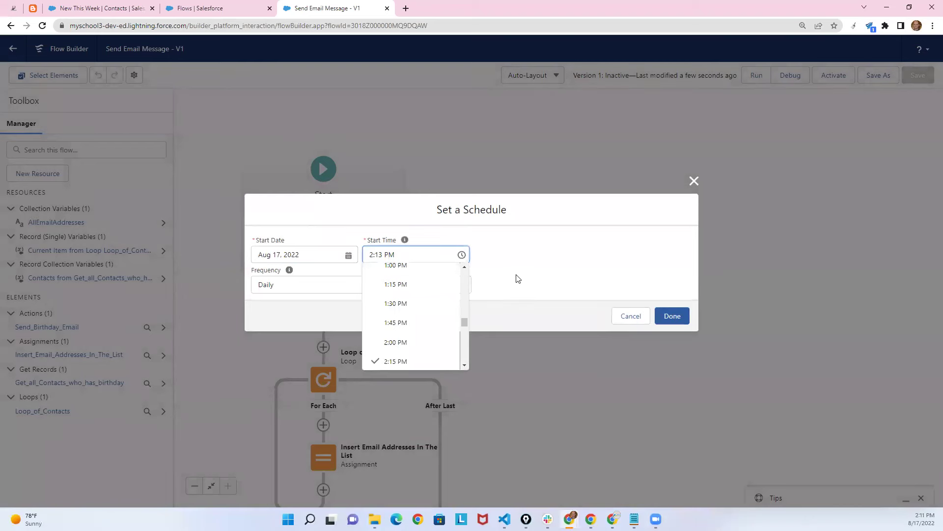
{"action": "left_click", "coordinate": [516, 278]}
{"action": "left_click", "coordinate": [671, 316]}
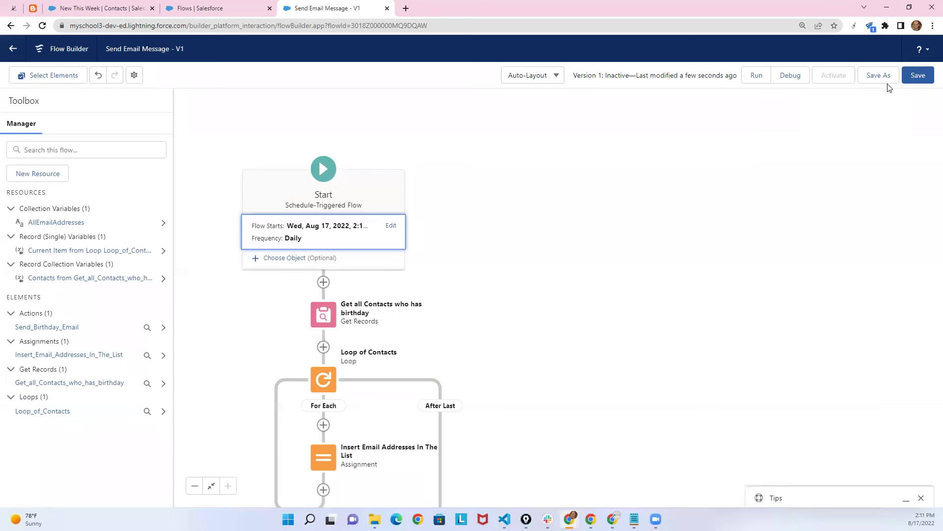
{"action": "left_click", "coordinate": [915, 77]}
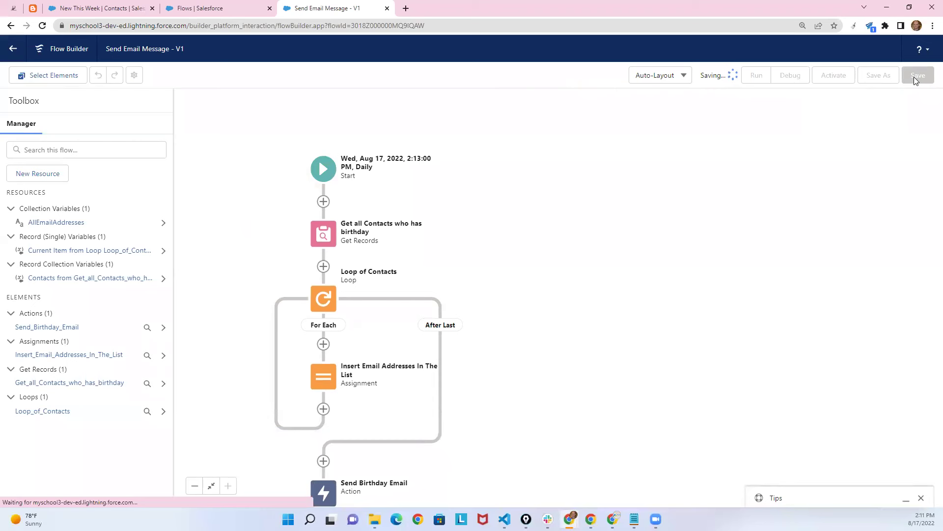
{"action": "left_click", "coordinate": [843, 79]}
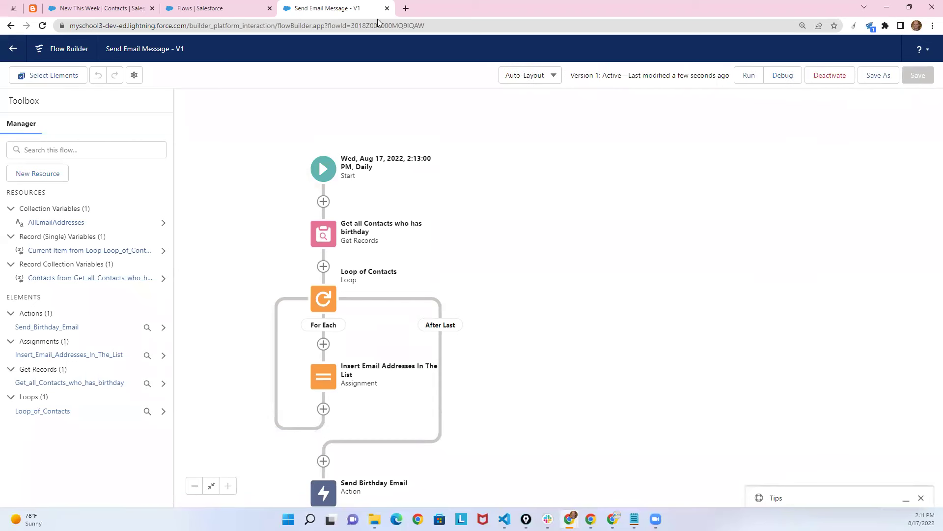
Open Gmail in a new tab and look over the Flows, flow and contacts tabs.
{"action": "left_click", "coordinate": [406, 9]}
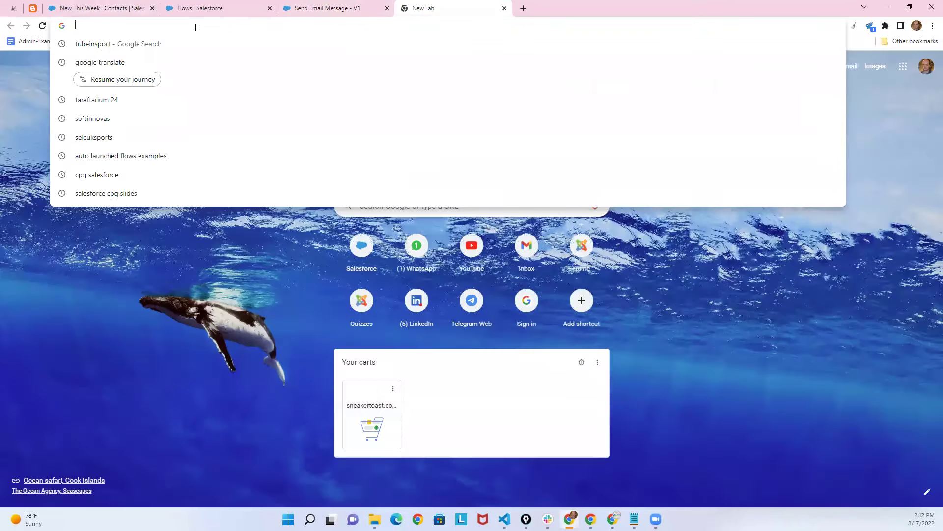
{"action": "type", "text": "gm"}
{"action": "key", "text": "Return"}
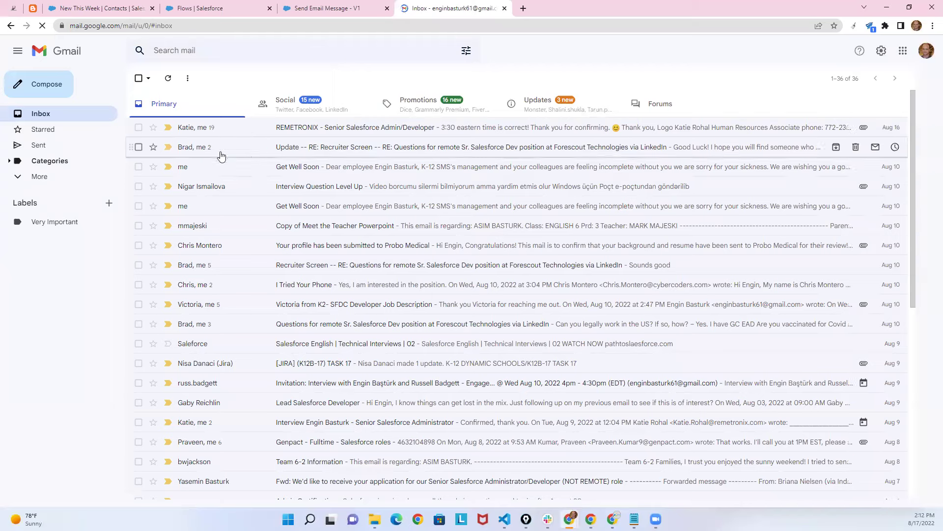
{"action": "left_click", "coordinate": [196, 7]}
{"action": "left_click", "coordinate": [339, 8]}
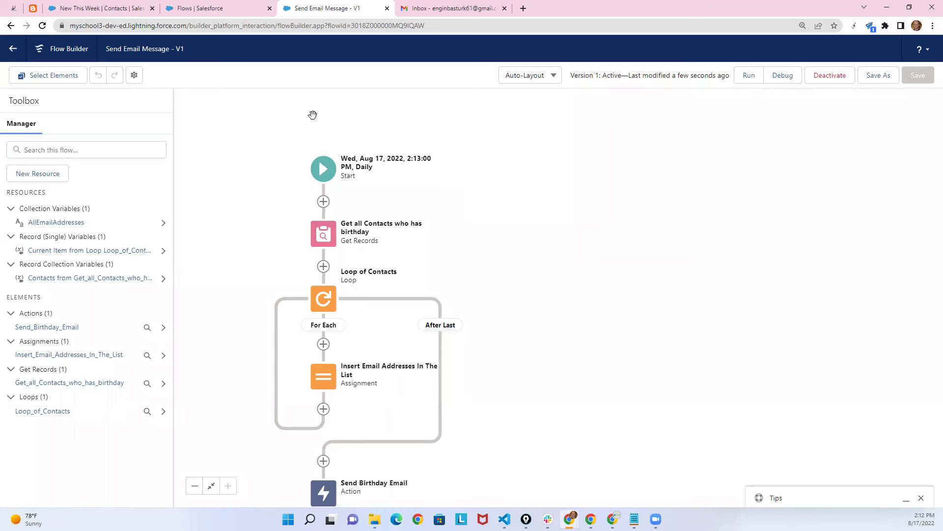
{"action": "left_click", "coordinate": [99, 4]}
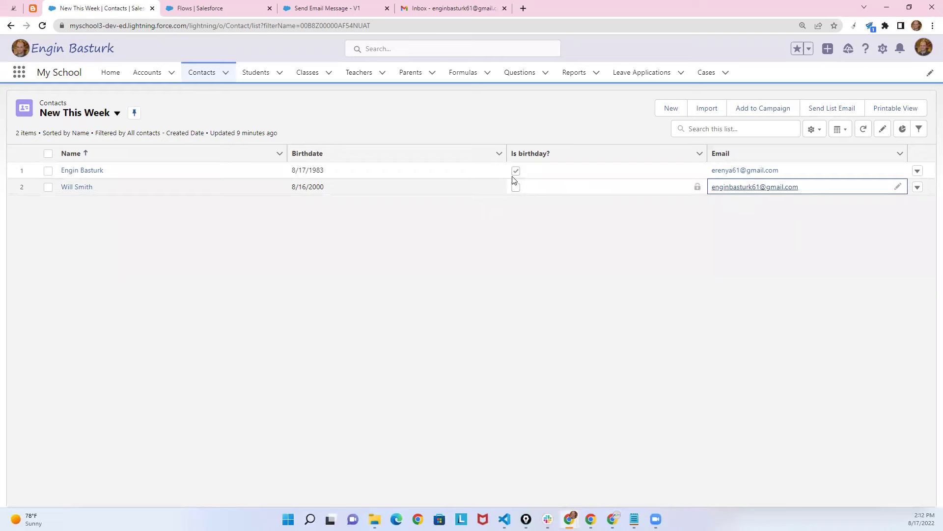
{"action": "left_click", "coordinate": [455, 8]}
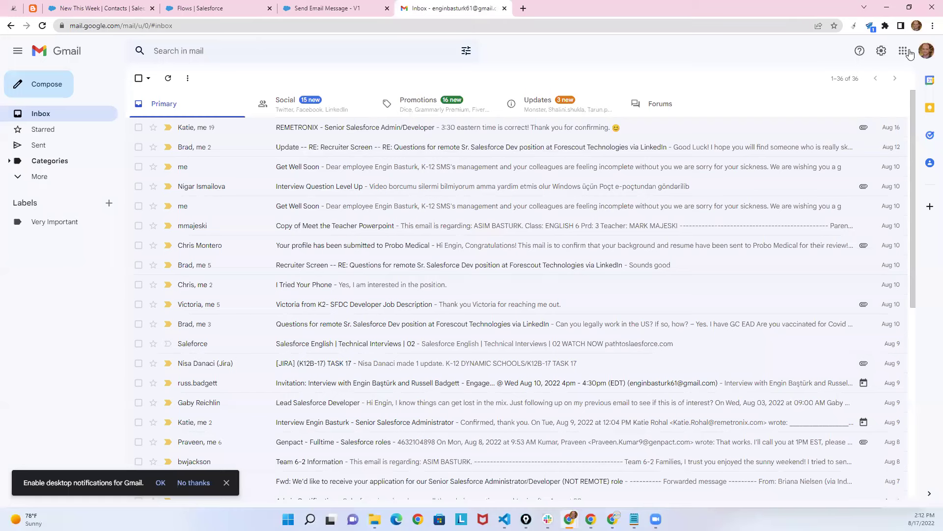
Open the second Google account's inbox in another tab from the account switcher.
{"action": "left_click", "coordinate": [922, 54]}
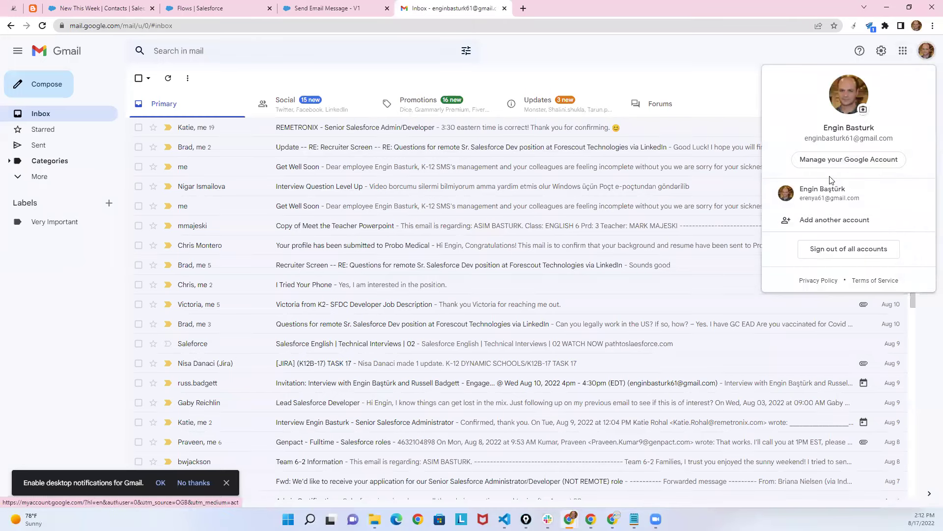
{"action": "left_click", "coordinate": [823, 197]}
{"action": "left_click", "coordinate": [491, 8]}
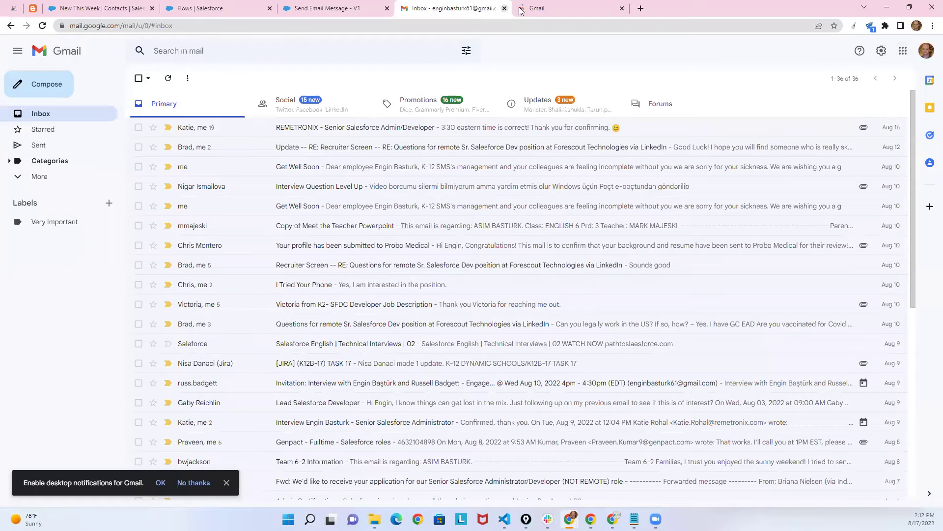
Look at the new inbox, recheck the Send Email Message flow, then return to the second inbox.
{"action": "left_click", "coordinate": [559, 11]}
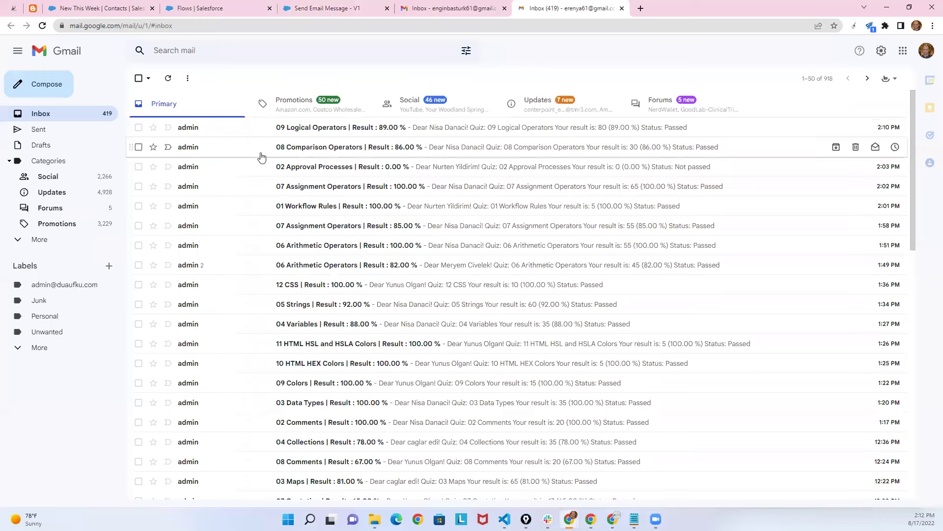
{"action": "left_click", "coordinate": [345, 5]}
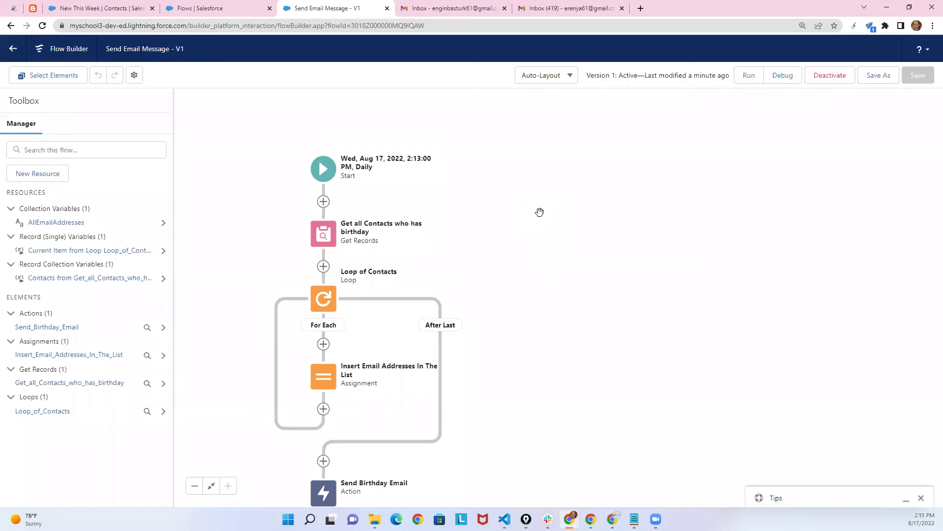
{"action": "left_click", "coordinate": [552, 5]}
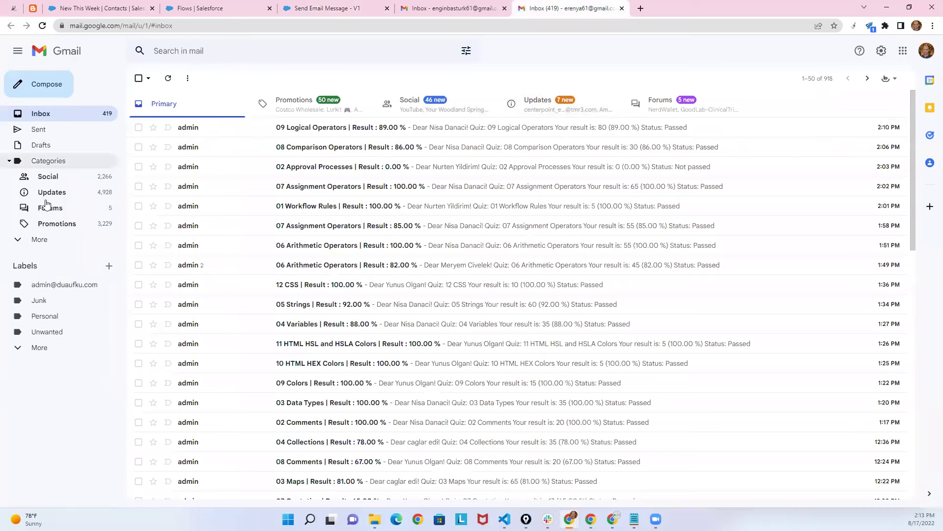
Check the Spam folder, then go back to Inbox to find the Dogum Gunu Mesaji email.
{"action": "left_click", "coordinate": [40, 241]}
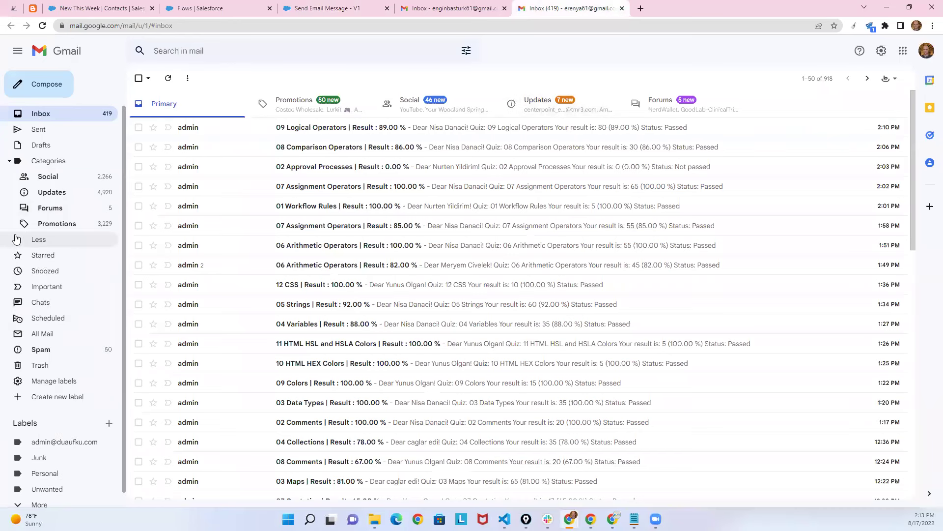
{"action": "left_click", "coordinate": [47, 350]}
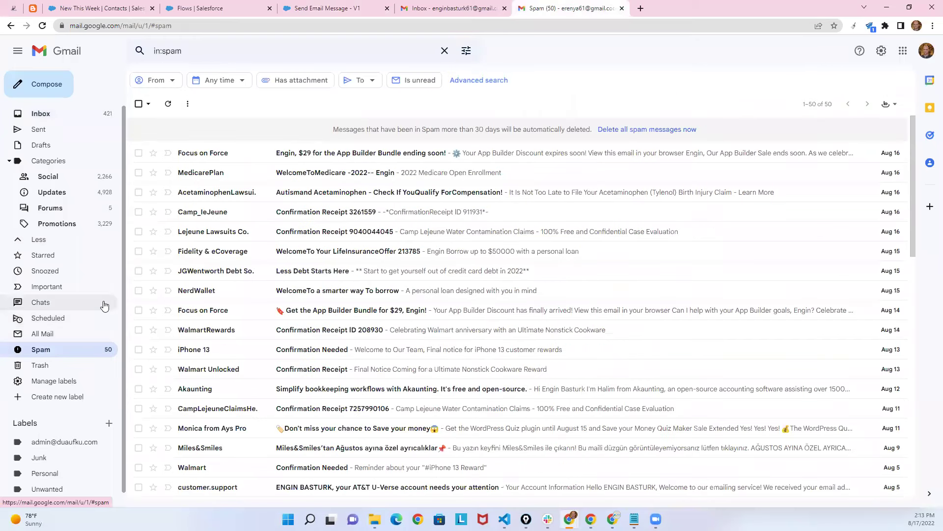
{"action": "left_click", "coordinate": [41, 115]}
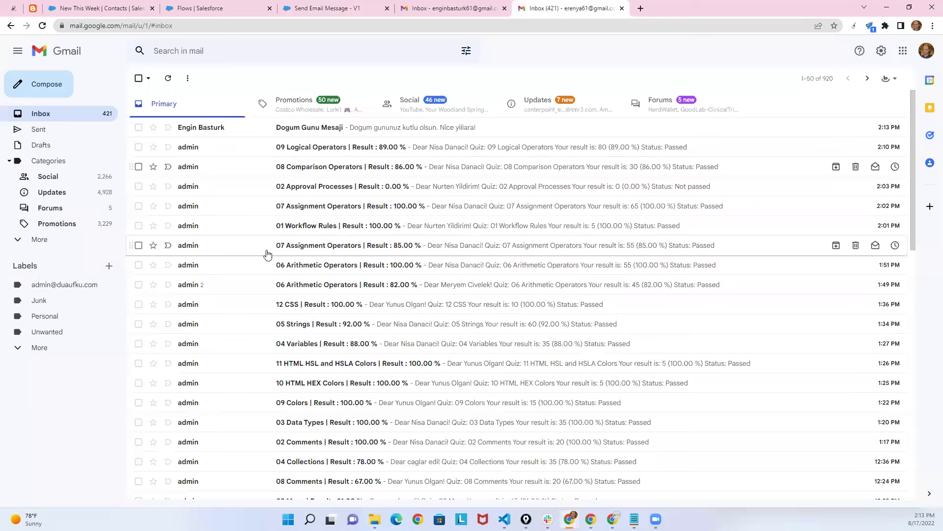
Read the Dogum Gunu Mesaji email, go to New This Week contacts, and close both Gmail tabs.
{"action": "left_click", "coordinate": [221, 128]}
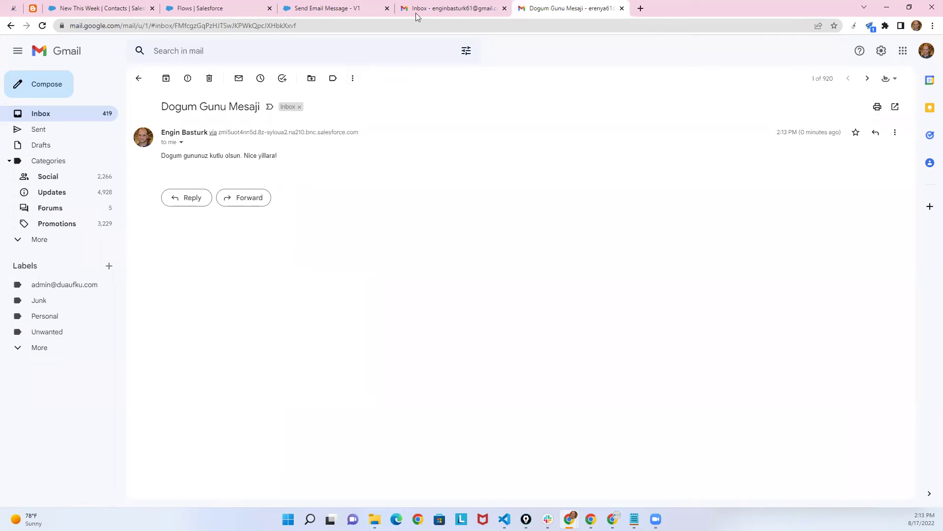
{"action": "left_click", "coordinate": [445, 6]}
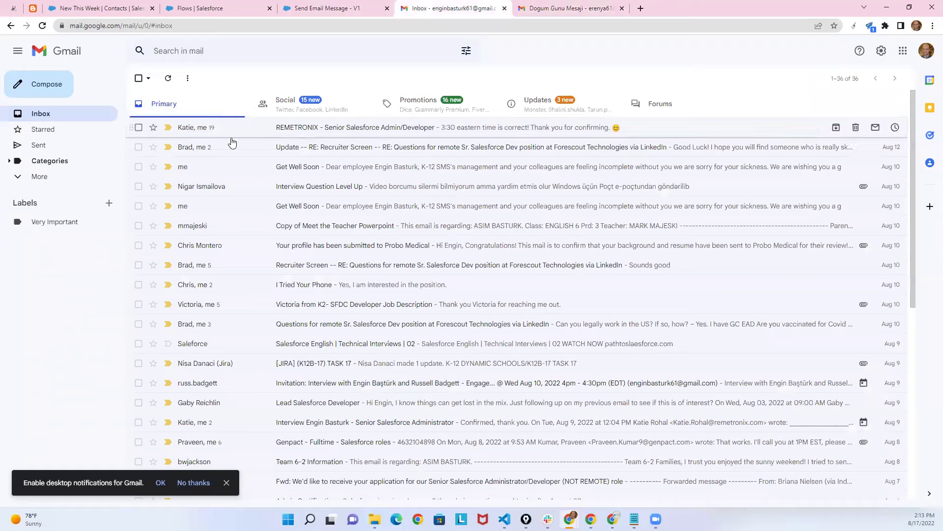
{"action": "left_click", "coordinate": [123, 7]}
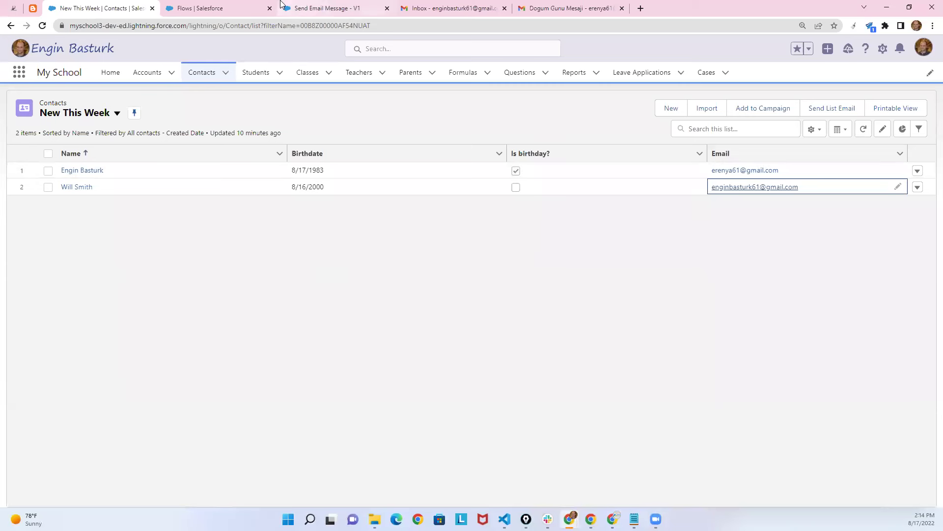
{"action": "left_click", "coordinate": [505, 8]}
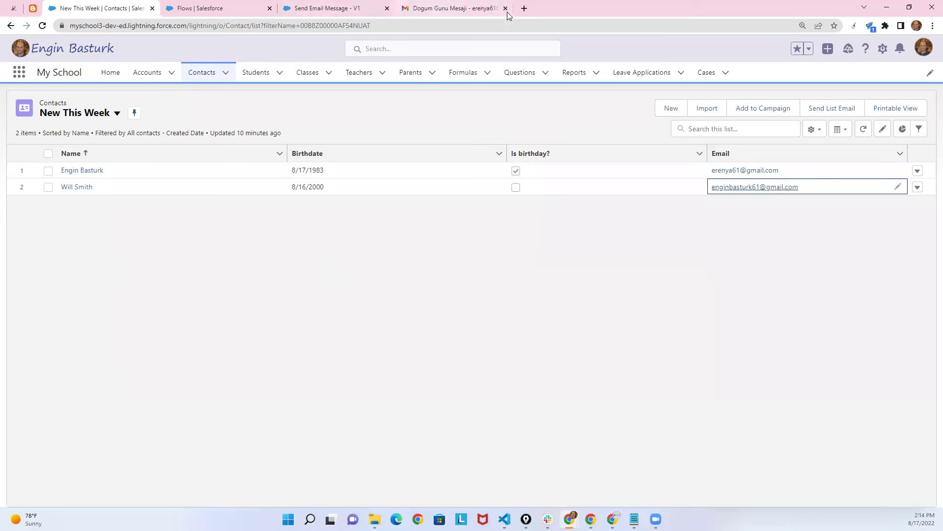
{"action": "left_click", "coordinate": [504, 8]}
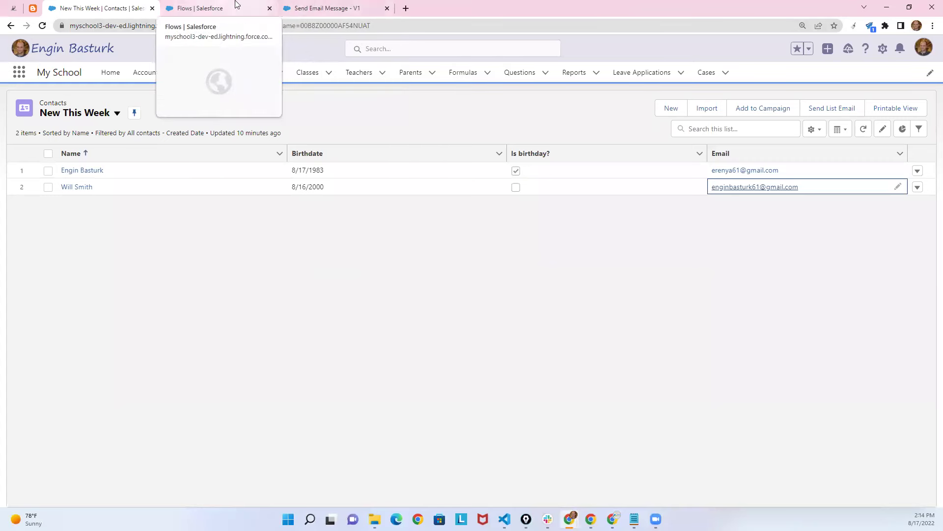
Switch to the Send Email Message - V1 tab, bring End into view, and dismiss Windows search.
{"action": "left_click", "coordinate": [302, 7]}
{"action": "left_click_drag", "start_coordinate": [480, 211], "coordinate": [474, 154]}
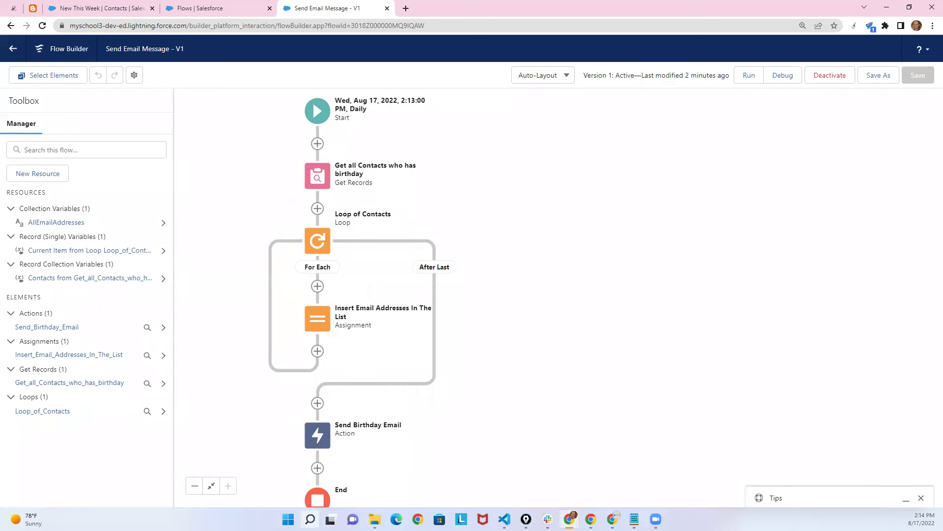
{"action": "mouse_move", "coordinate": [310, 519]}
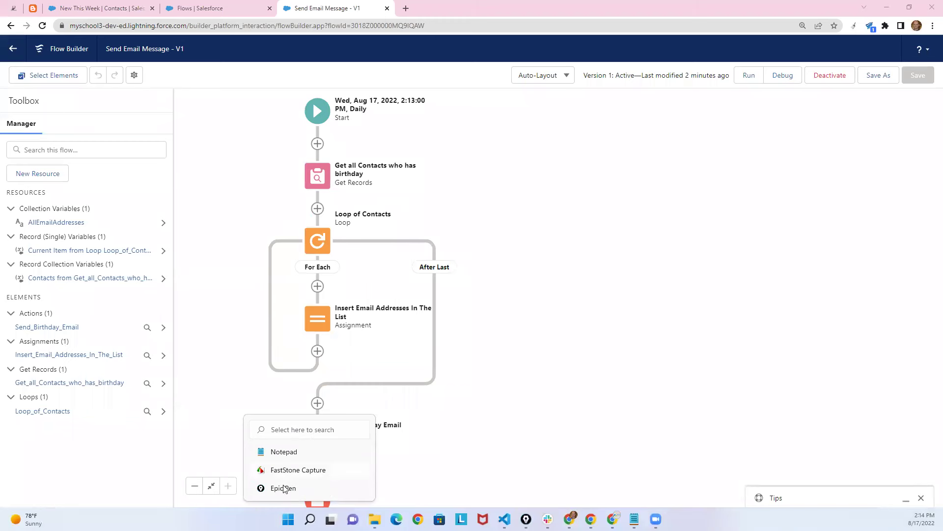
{"action": "left_click", "coordinate": [284, 488]}
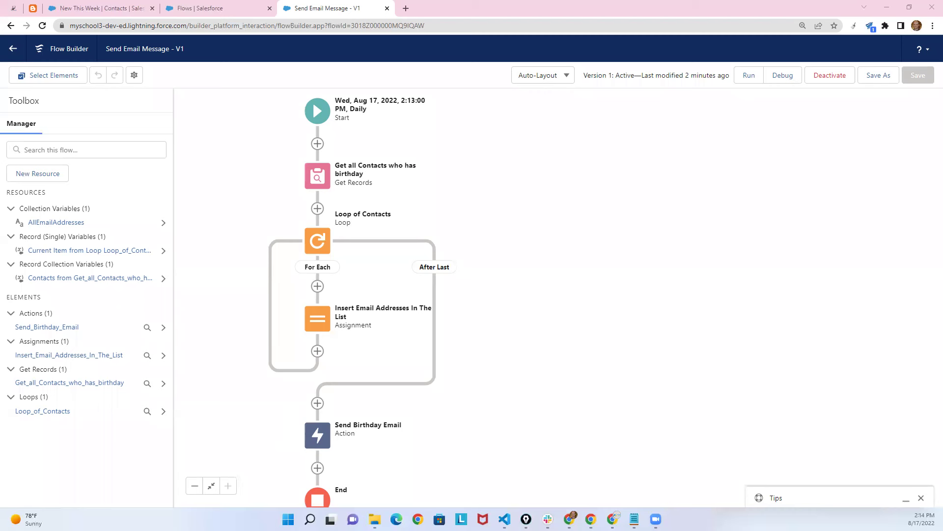
With Epic Pen, box and tick Start, underline its 2:13:00 PM date and Daily, and write 'Get record'.
{"action": "left_click_drag", "start_coordinate": [397, 200], "coordinate": [485, 186]}
{"action": "mouse_move", "coordinate": [287, 94]}
{"action": "left_mouse_down"}
{"action": "mouse_move", "coordinate": [456, 89]}
{"action": "mouse_move", "coordinate": [452, 123]}
{"action": "left_mouse_up"}
{"action": "mouse_move", "coordinate": [381, 131]}
{"action": "left_mouse_down"}
{"action": "mouse_move", "coordinate": [300, 130]}
{"action": "mouse_move", "coordinate": [284, 94]}
{"action": "left_mouse_up"}
{"action": "mouse_move", "coordinate": [487, 106]}
{"action": "left_mouse_down"}
{"action": "mouse_move", "coordinate": [489, 119]}
{"action": "mouse_move", "coordinate": [514, 99]}
{"action": "left_mouse_up"}
{"action": "mouse_move", "coordinate": [357, 102]}
{"action": "left_mouse_down"}
{"action": "mouse_move", "coordinate": [437, 104]}
{"action": "mouse_move", "coordinate": [426, 103]}
{"action": "left_mouse_up"}
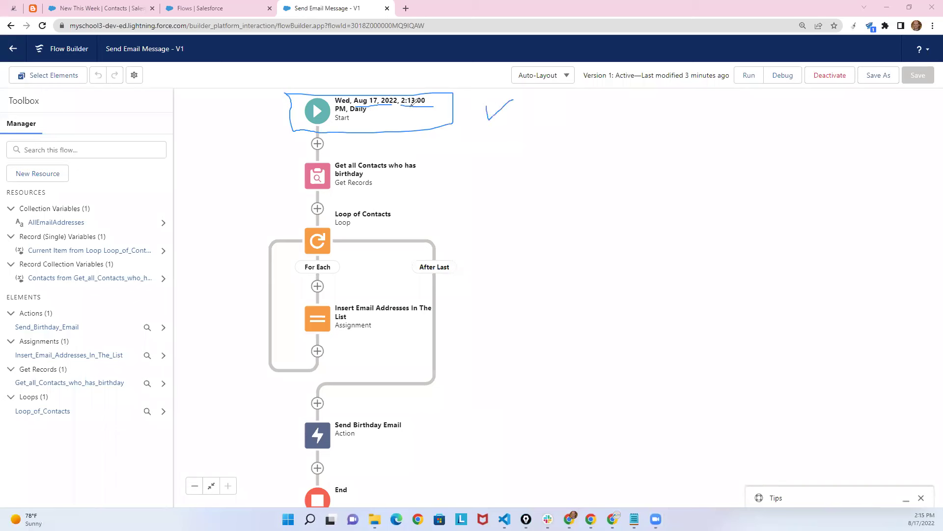
{"action": "left_click_drag", "start_coordinate": [351, 113], "coordinate": [366, 114]}
{"action": "mouse_move", "coordinate": [483, 104]}
{"action": "left_mouse_down"}
{"action": "mouse_move", "coordinate": [494, 116]}
{"action": "mouse_move", "coordinate": [524, 103]}
{"action": "left_mouse_up"}
{"action": "mouse_move", "coordinate": [494, 150]}
{"action": "left_mouse_down"}
{"action": "mouse_move", "coordinate": [468, 157]}
{"action": "mouse_move", "coordinate": [503, 174]}
{"action": "mouse_move", "coordinate": [514, 164]}
{"action": "mouse_move", "coordinate": [544, 170]}
{"action": "mouse_move", "coordinate": [625, 153]}
{"action": "mouse_move", "coordinate": [621, 169]}
{"action": "left_mouse_up"}
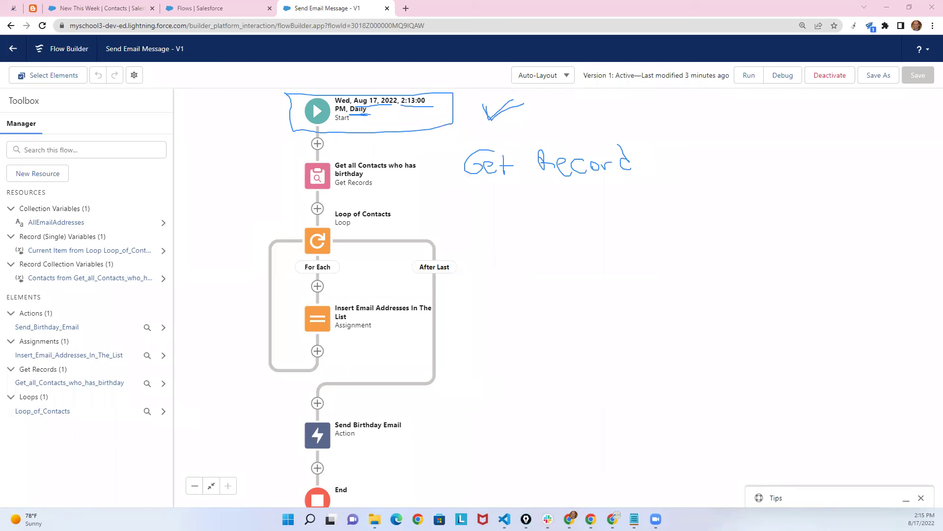
{"action": "left_click", "coordinate": [317, 176]}
{"action": "left_click", "coordinate": [344, 293]}
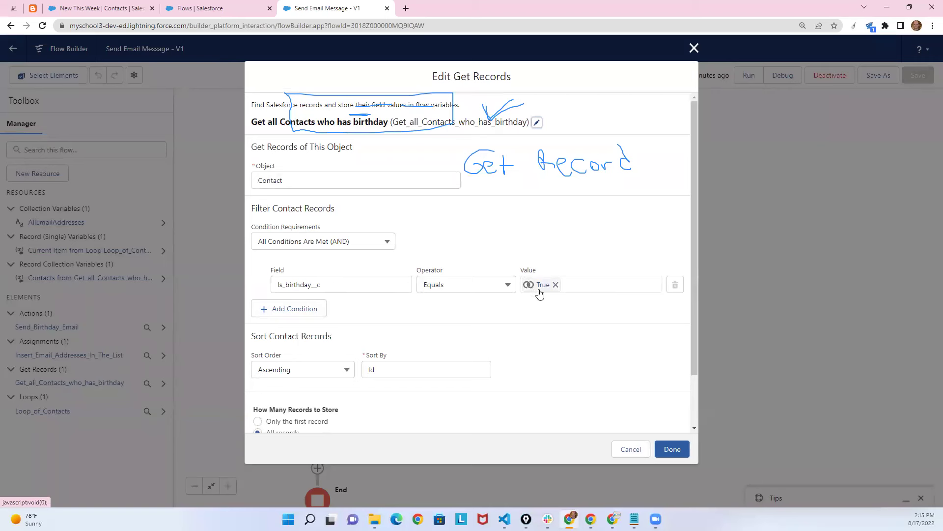
{"action": "scroll", "coordinate": [570, 299], "scroll_direction": "down", "scroll_amount": 2}
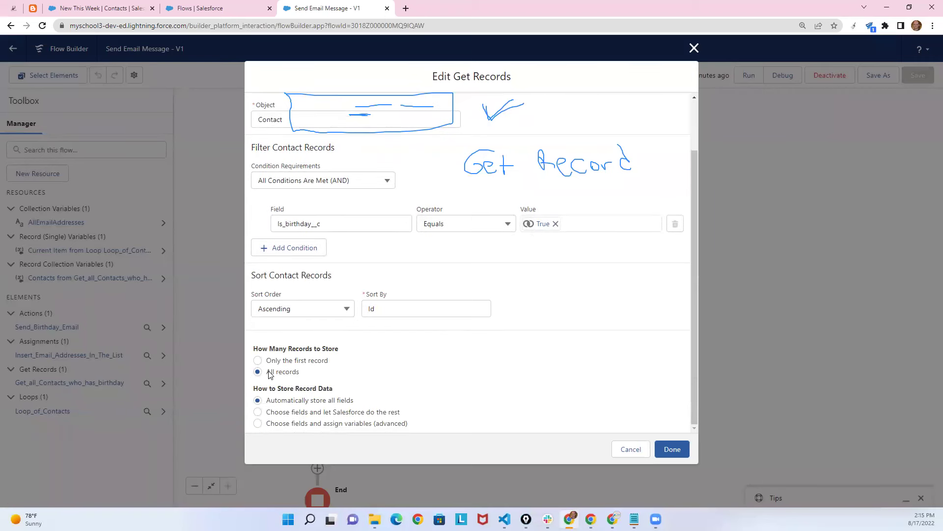
{"action": "left_click", "coordinate": [632, 447]}
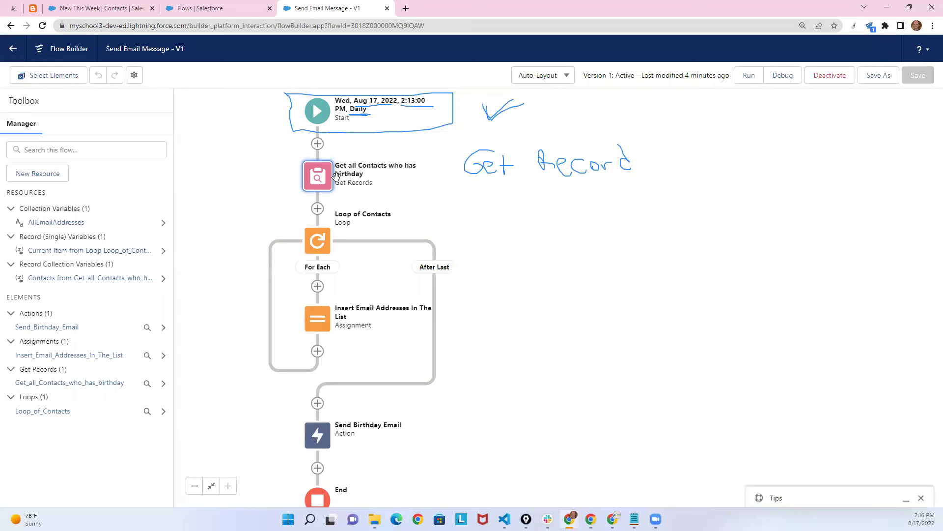
{"action": "left_click", "coordinate": [319, 242]}
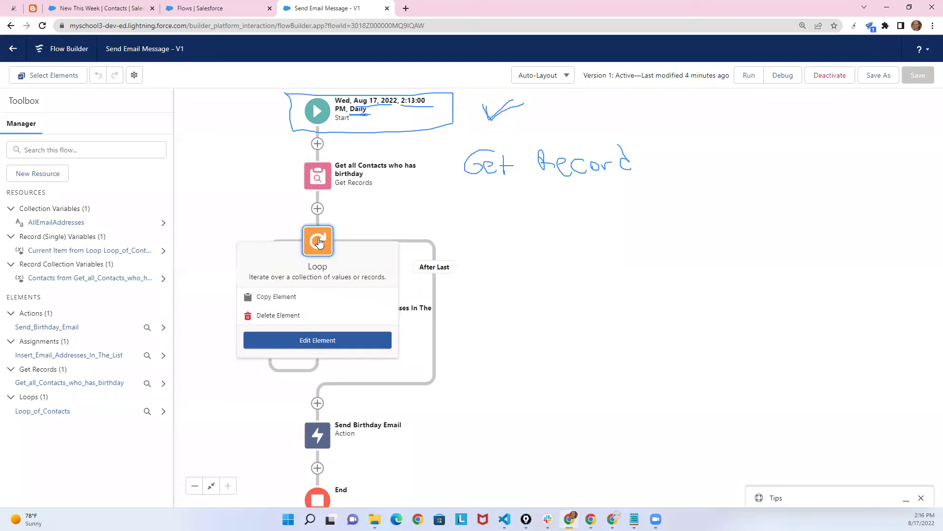
{"action": "left_click", "coordinate": [330, 342]}
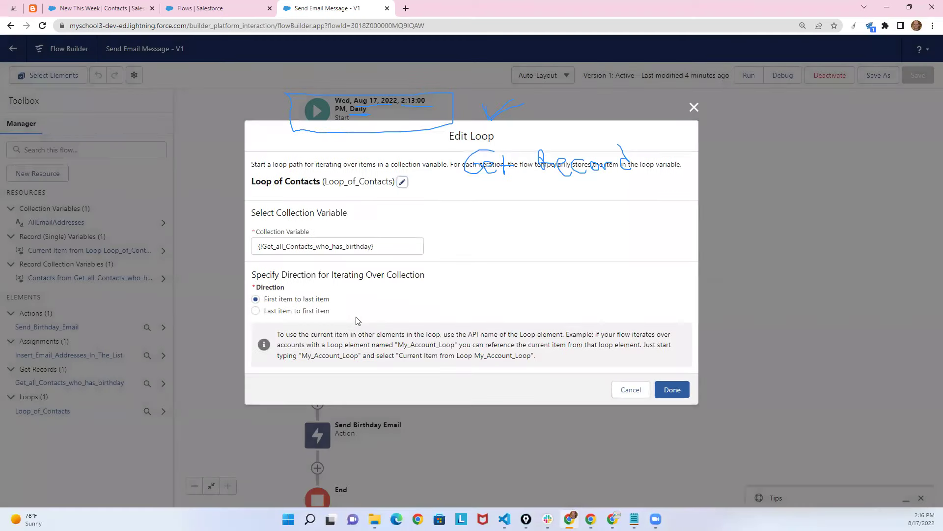
{"action": "left_click_drag", "start_coordinate": [378, 246], "coordinate": [255, 247]}
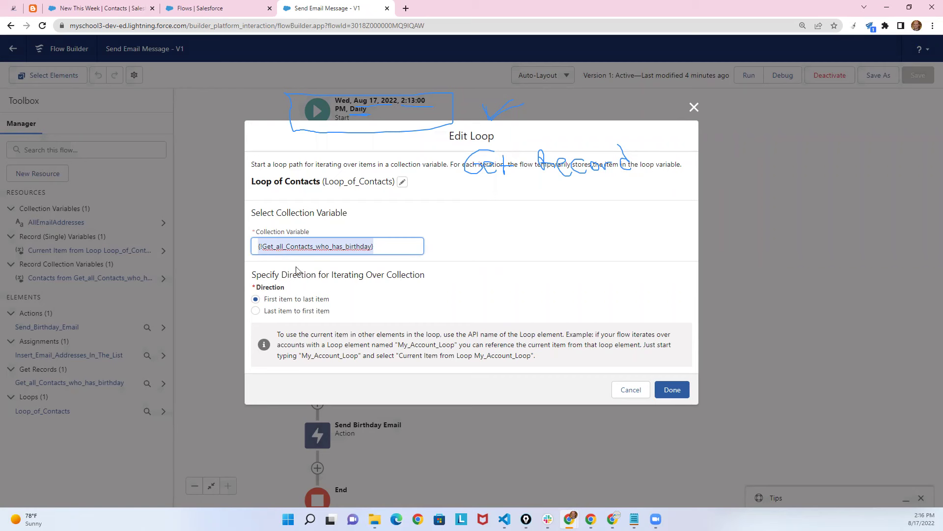
{"action": "left_click", "coordinate": [396, 244]}
{"action": "left_click", "coordinate": [404, 199]}
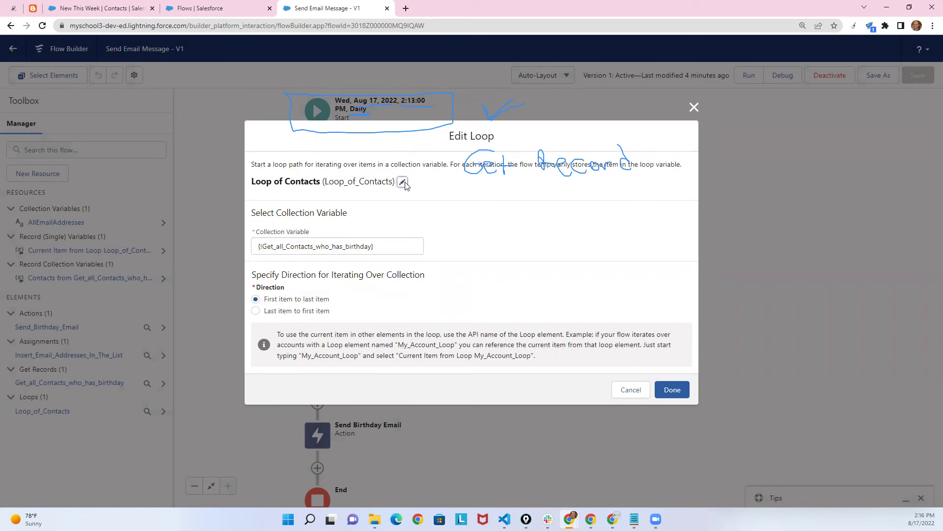
{"action": "left_click", "coordinate": [402, 182]}
{"action": "left_click_drag", "start_coordinate": [308, 164], "coordinate": [257, 165]}
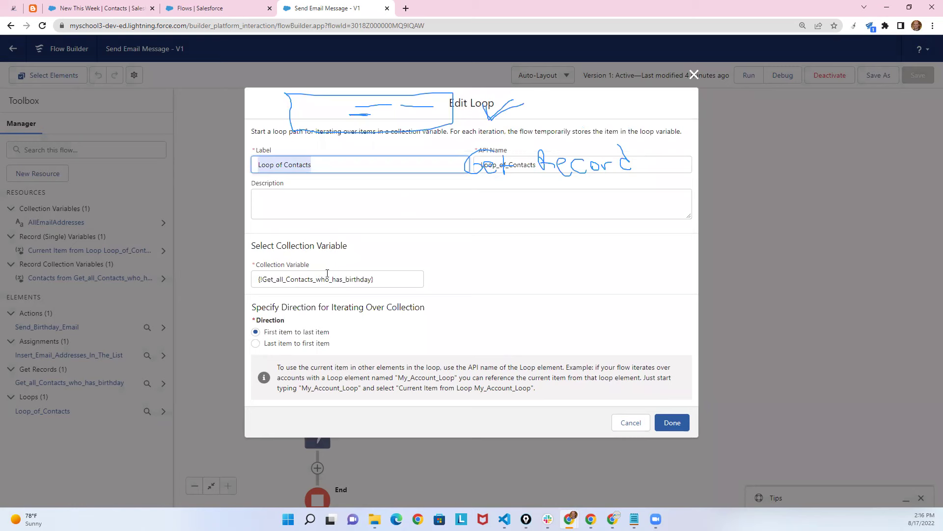
{"action": "left_click", "coordinate": [631, 422]}
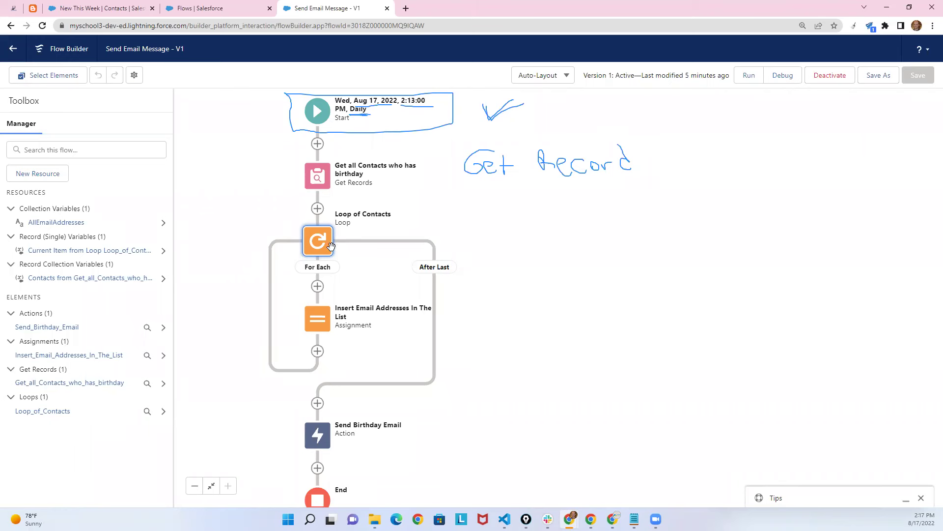
{"action": "left_click", "coordinate": [318, 403]}
{"action": "scroll", "coordinate": [349, 455], "scroll_direction": "down", "scroll_amount": 5}
{"action": "scroll", "coordinate": [312, 467], "scroll_direction": "up", "scroll_amount": 2}
{"action": "scroll", "coordinate": [295, 466], "scroll_direction": "down", "scroll_amount": 4}
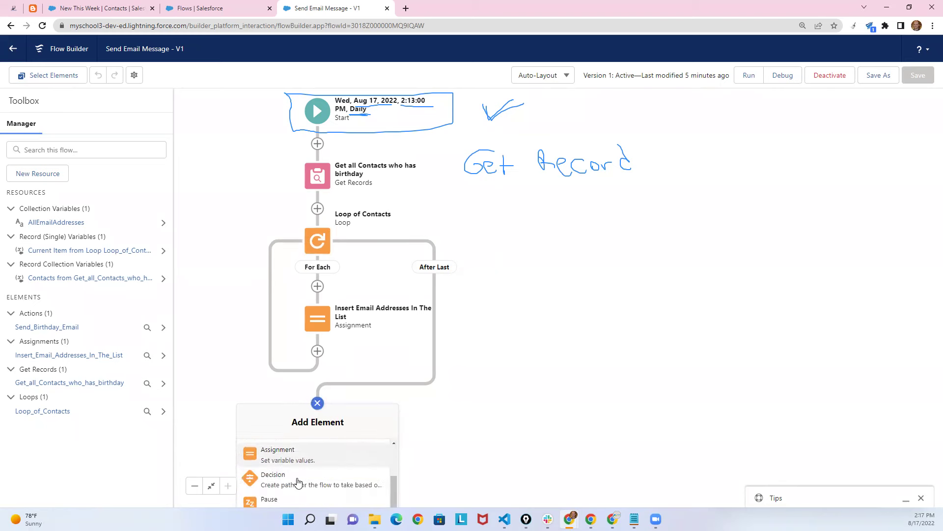
{"action": "left_click", "coordinate": [284, 465]}
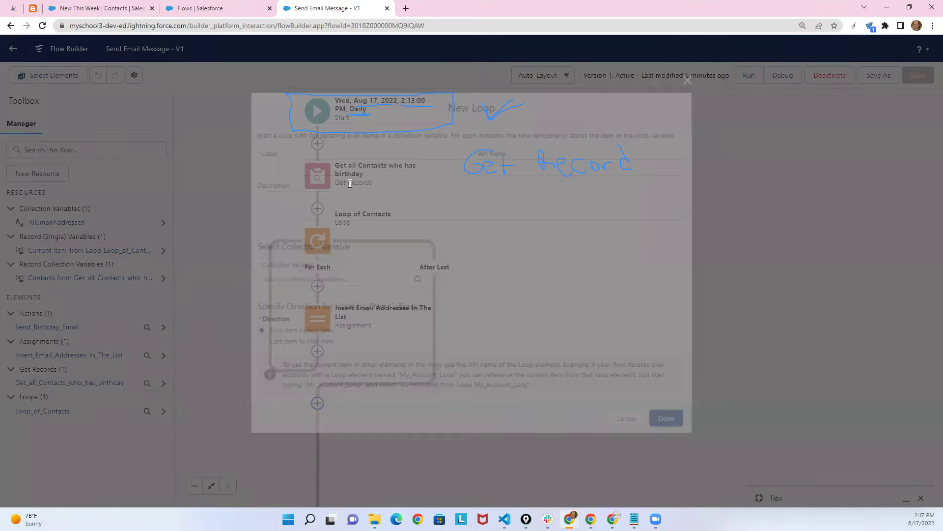
{"action": "left_click", "coordinate": [285, 279]}
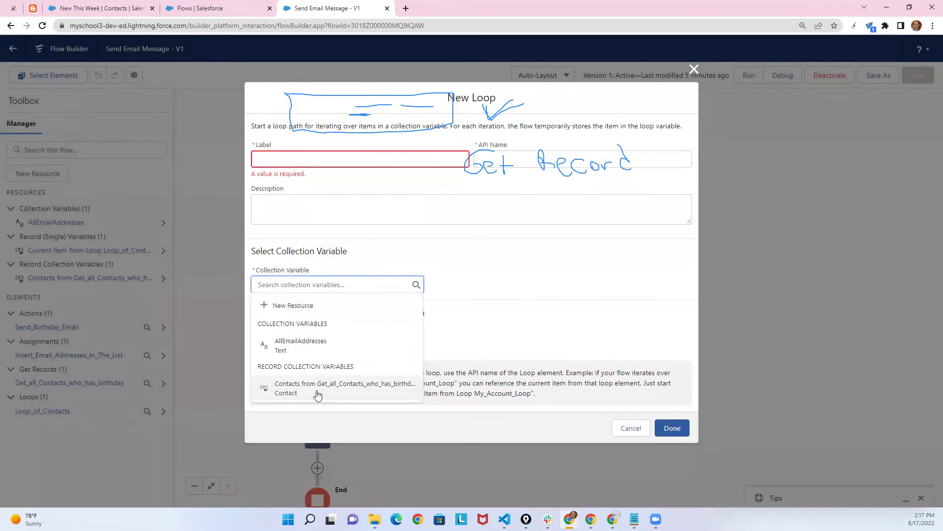
{"action": "left_click", "coordinate": [628, 427]}
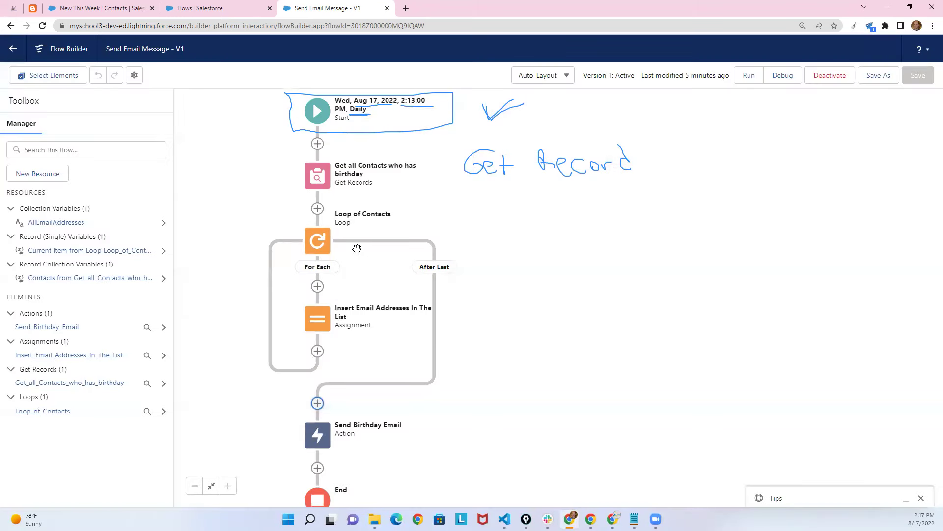
{"action": "left_click", "coordinate": [66, 224]}
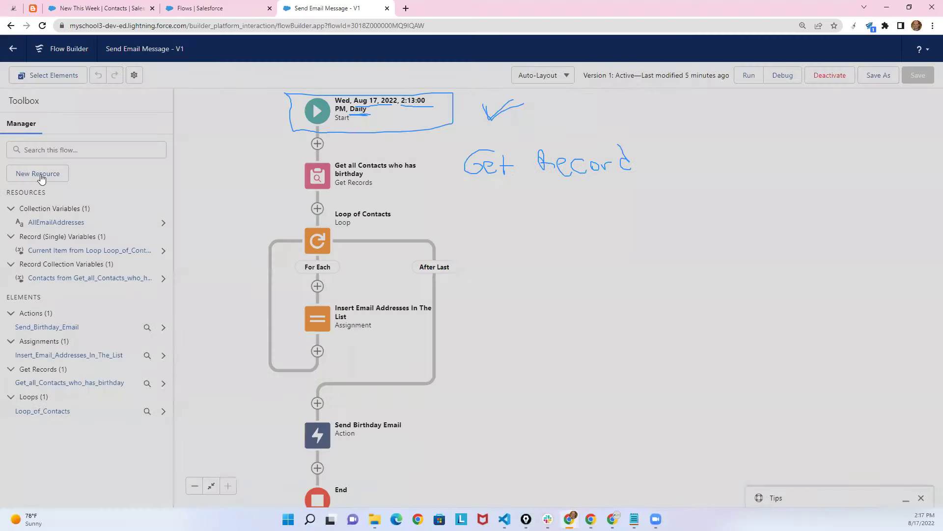
{"action": "left_click", "coordinate": [39, 173]}
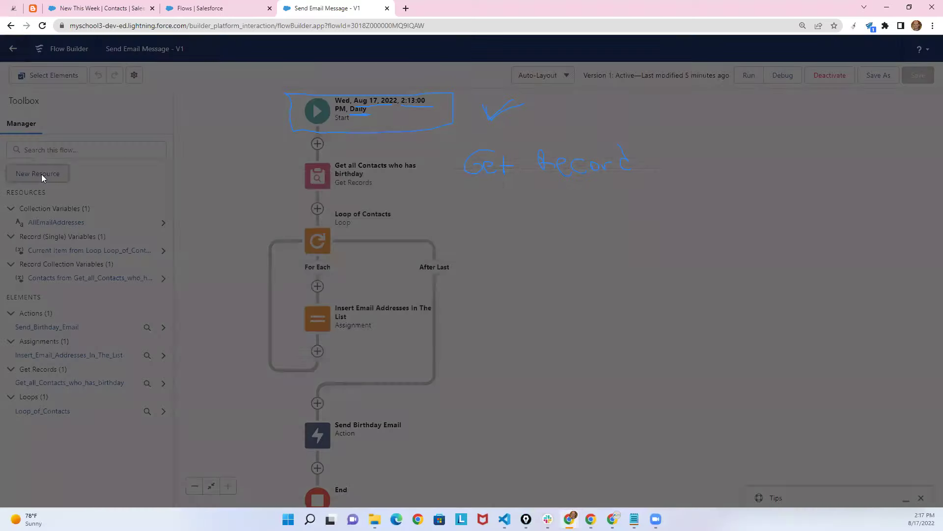
{"action": "left_click", "coordinate": [339, 227]}
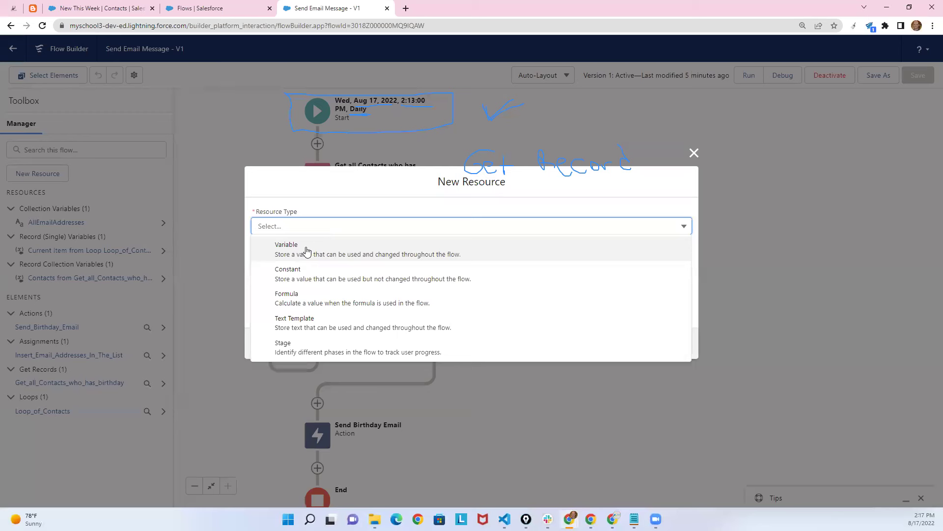
{"action": "left_click", "coordinate": [308, 255]}
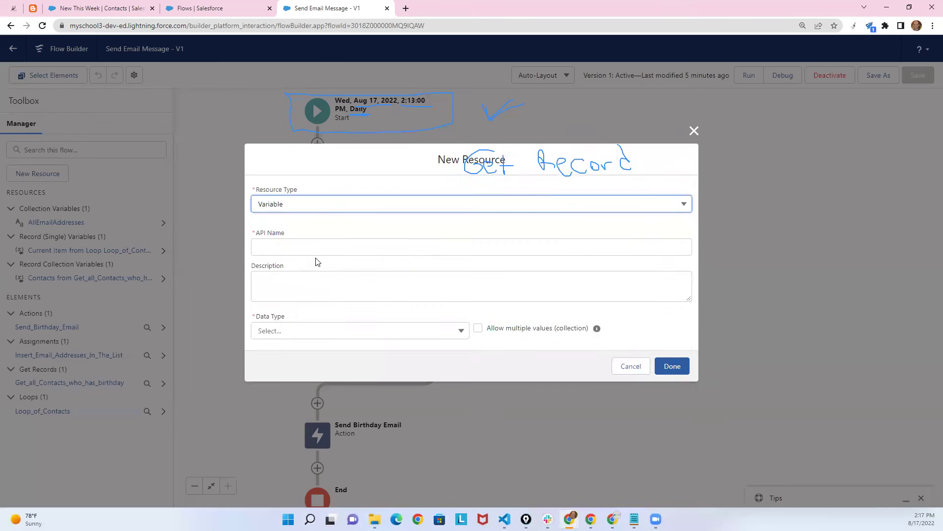
{"action": "left_click", "coordinate": [298, 248]}
{"action": "type", "text": "gh"}
{"action": "left_click", "coordinate": [294, 330]}
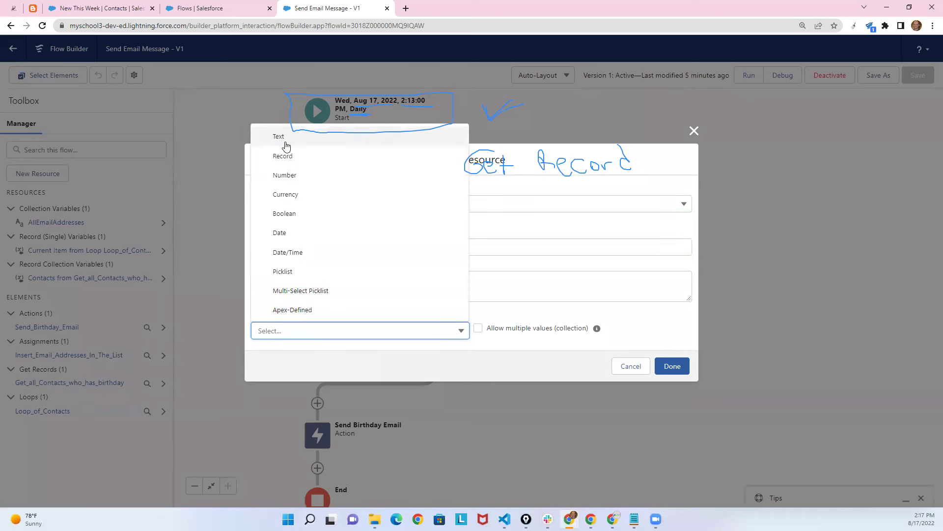
{"action": "left_click", "coordinate": [285, 142]}
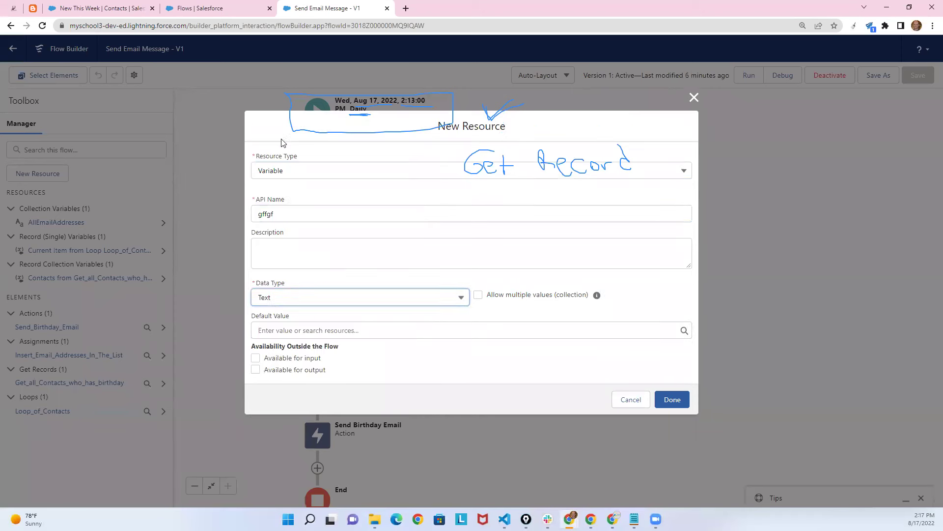
{"action": "left_click", "coordinate": [484, 299]}
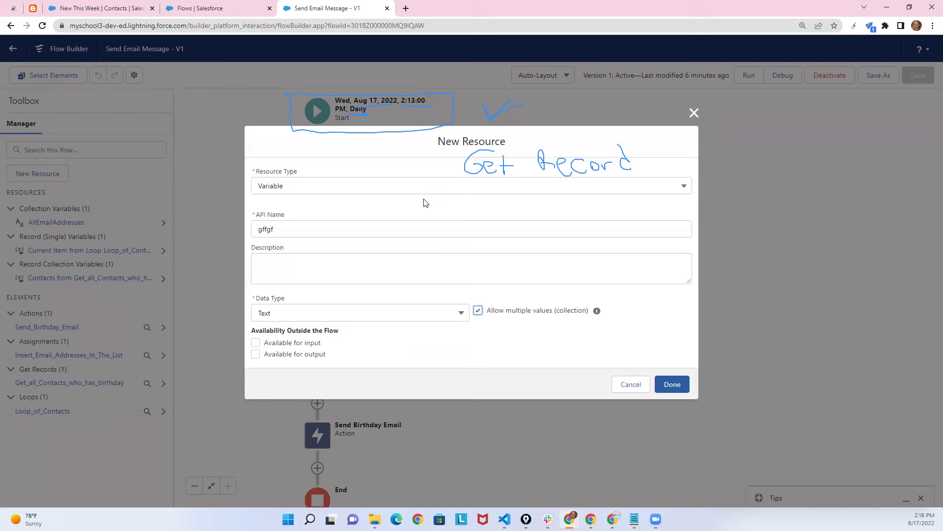
{"action": "left_click", "coordinate": [631, 384]}
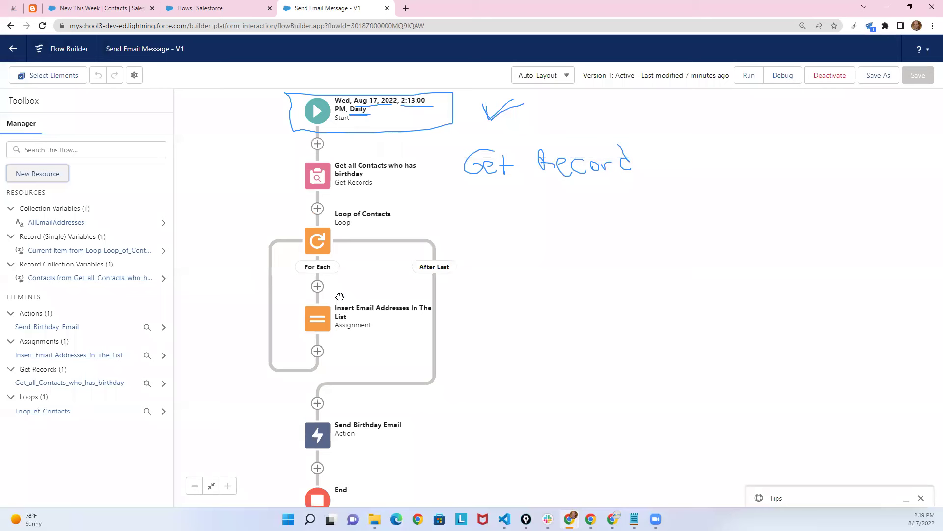
Open the Insert Email Addresses In The List assignment for editing and clear its Value.
{"action": "left_click", "coordinate": [319, 320]}
{"action": "left_click", "coordinate": [334, 416]}
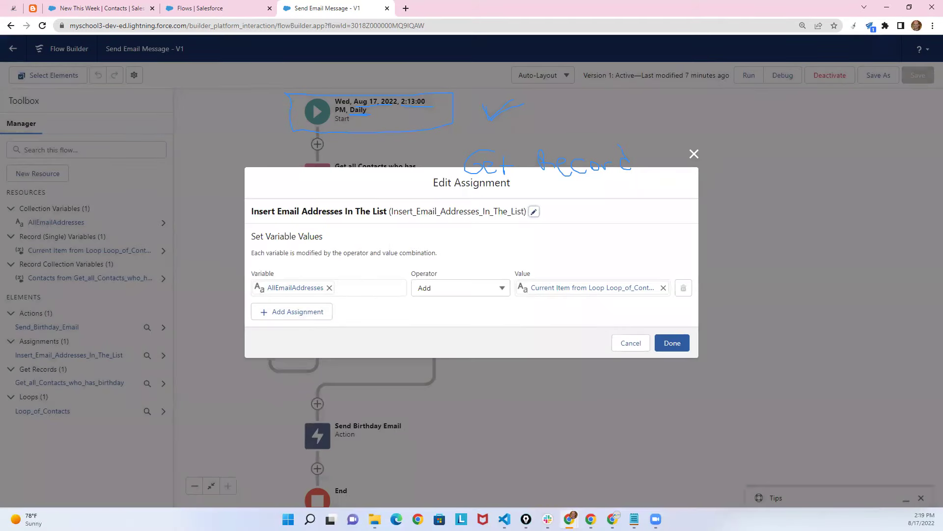
{"action": "left_click_drag", "start_coordinate": [441, 275], "coordinate": [438, 305]}
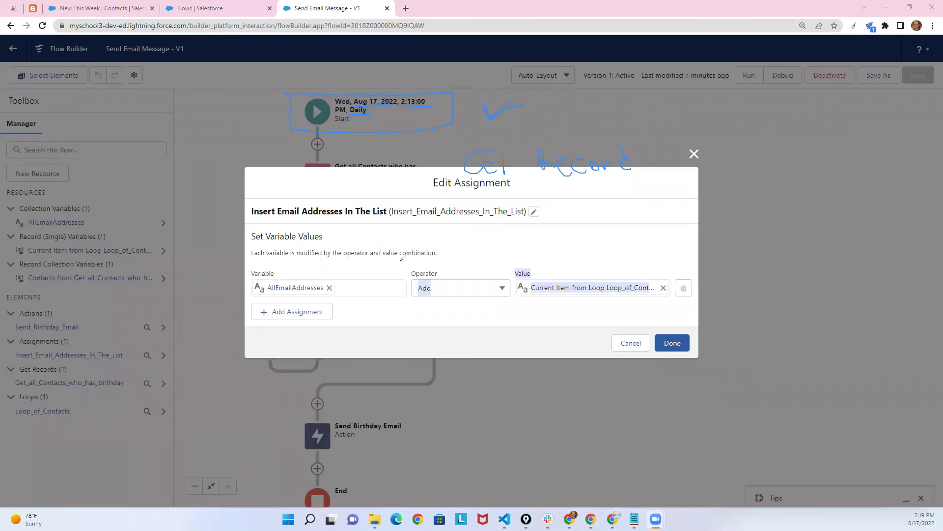
{"action": "mouse_move", "coordinate": [442, 275]}
{"action": "left_mouse_down"}
{"action": "mouse_move", "coordinate": [413, 272]}
{"action": "mouse_move", "coordinate": [440, 311]}
{"action": "mouse_move", "coordinate": [441, 276]}
{"action": "left_mouse_up"}
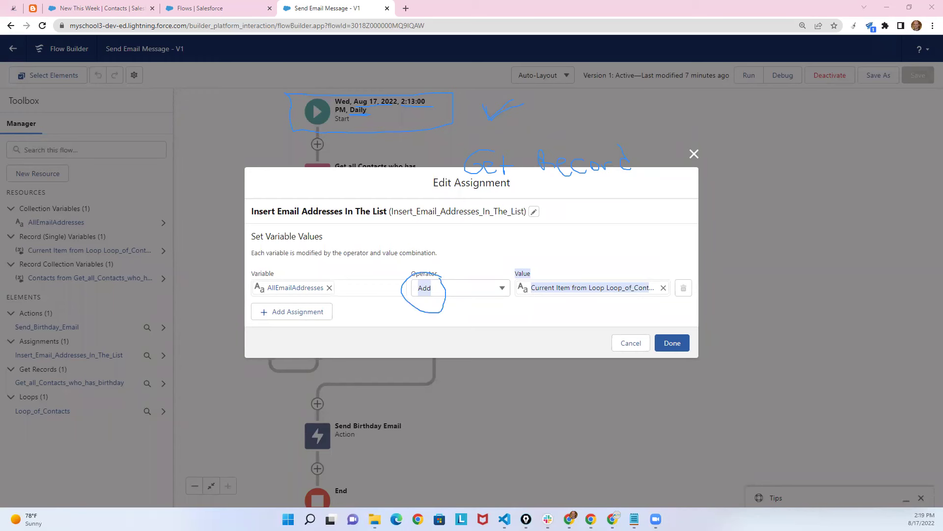
{"action": "key", "text": "Escape"}
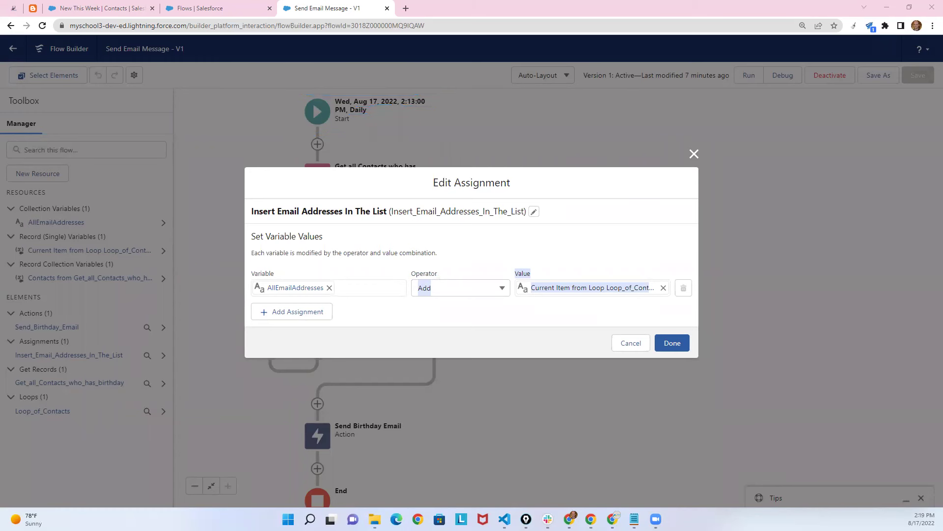
{"action": "left_click", "coordinate": [345, 292]}
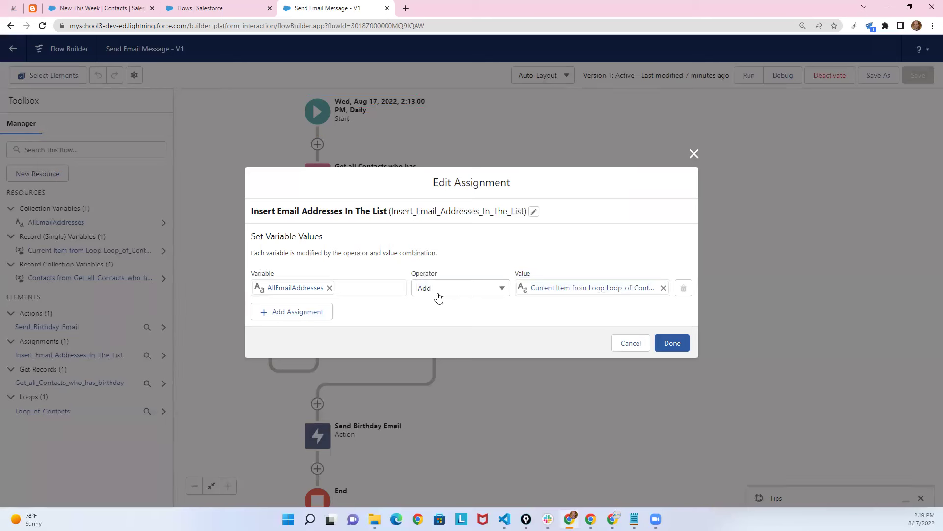
{"action": "left_click", "coordinate": [599, 295]}
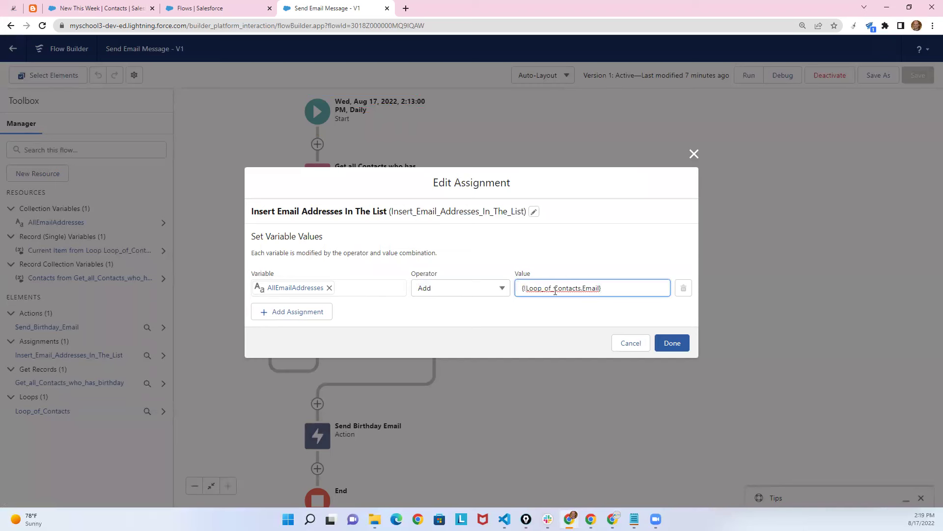
{"action": "left_click_drag", "start_coordinate": [581, 289], "coordinate": [522, 290]}
{"action": "key", "text": "ctrl+a"}
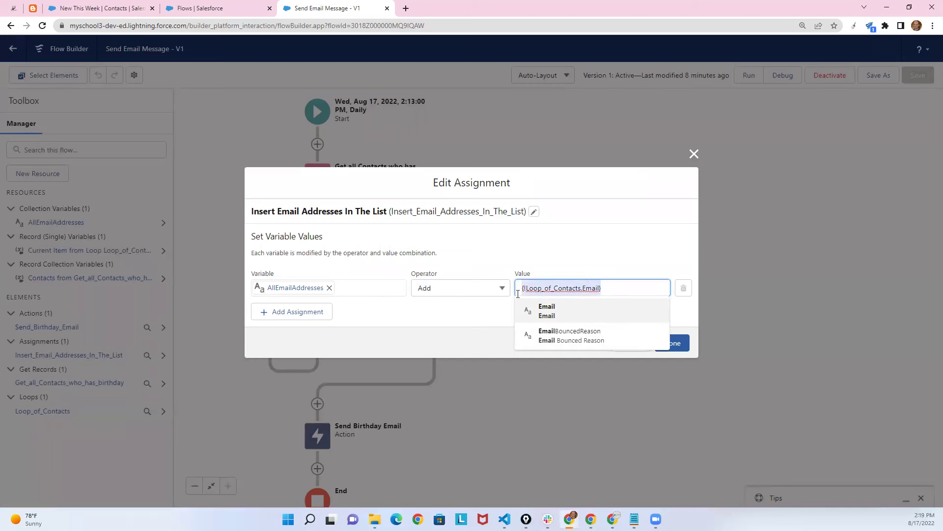
{"action": "key", "text": "BackSpace"}
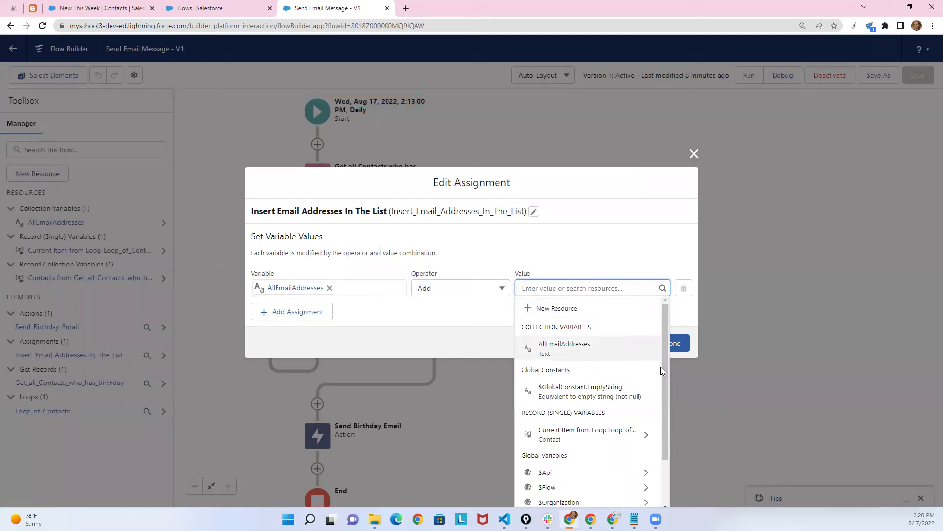
Set the Value to Current Item from Loop > Email and save the assignment.
{"action": "left_click_drag", "start_coordinate": [666, 370], "coordinate": [668, 420]}
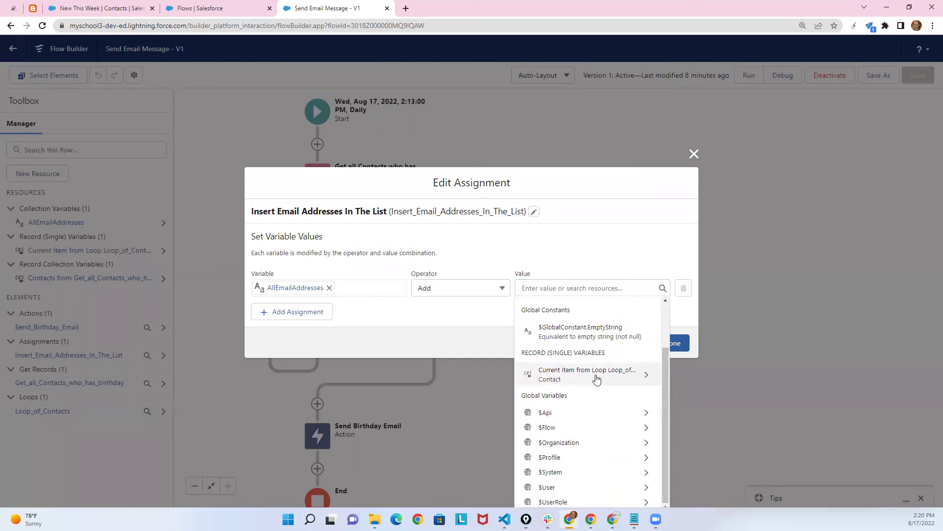
{"action": "left_click", "coordinate": [633, 379]}
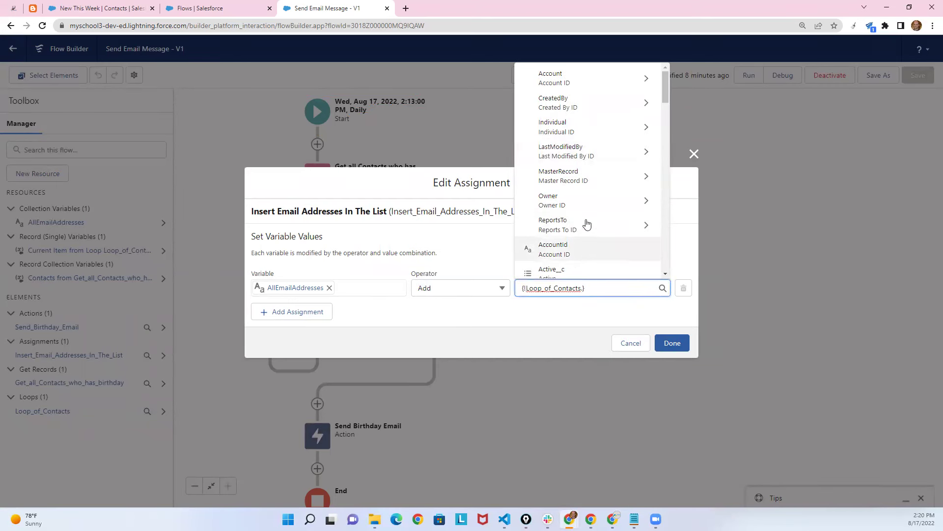
{"action": "type", "text": "."}
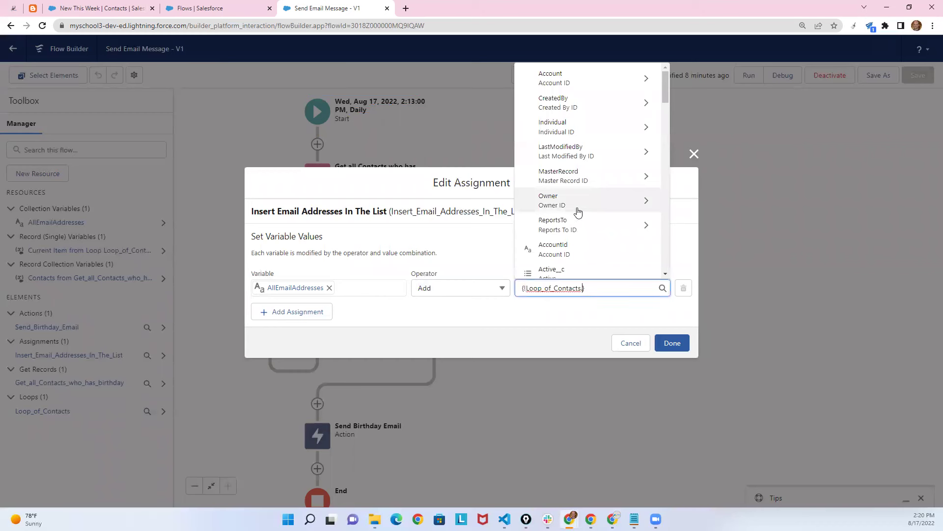
{"action": "type", "text": "em"}
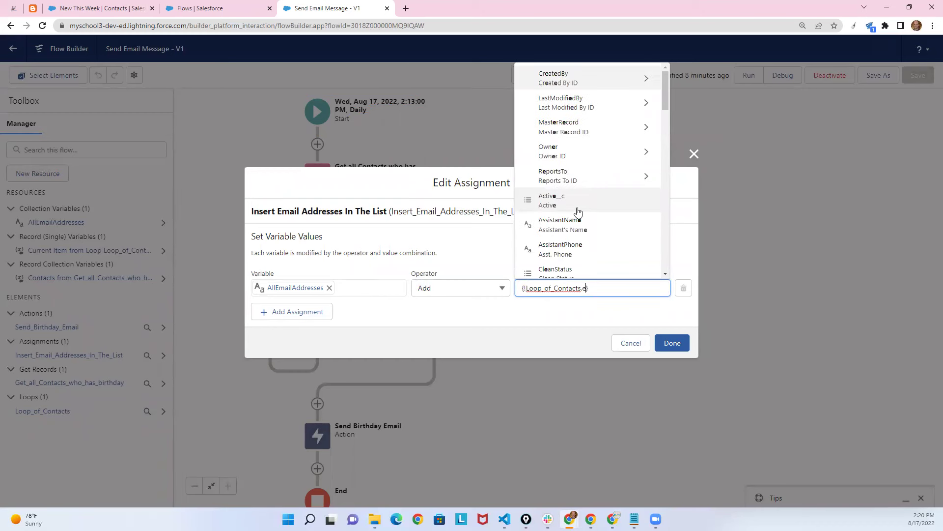
{"action": "left_click", "coordinate": [551, 240]}
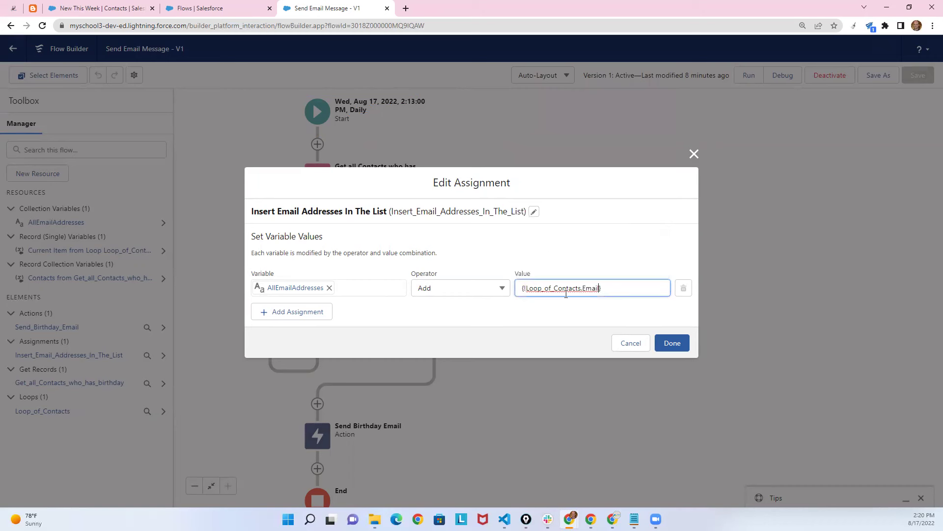
{"action": "left_click", "coordinate": [585, 312]}
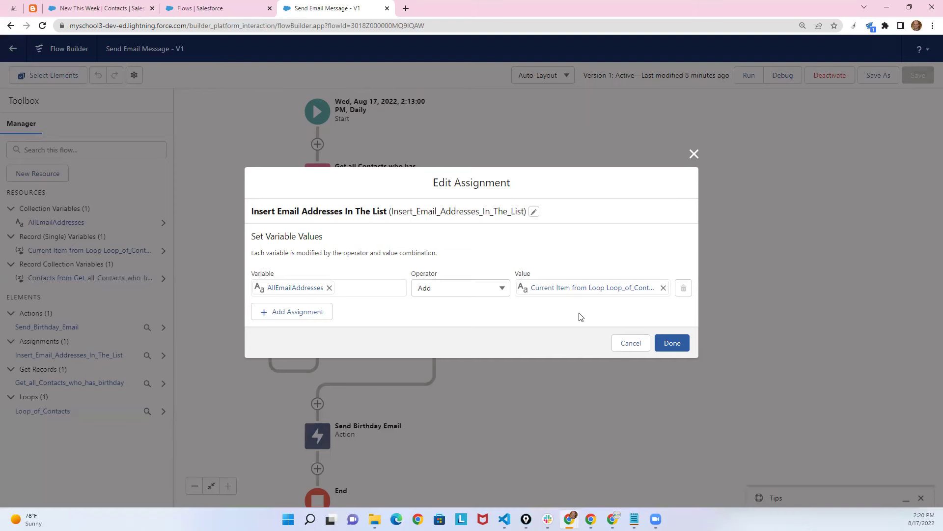
{"action": "left_click", "coordinate": [687, 344]}
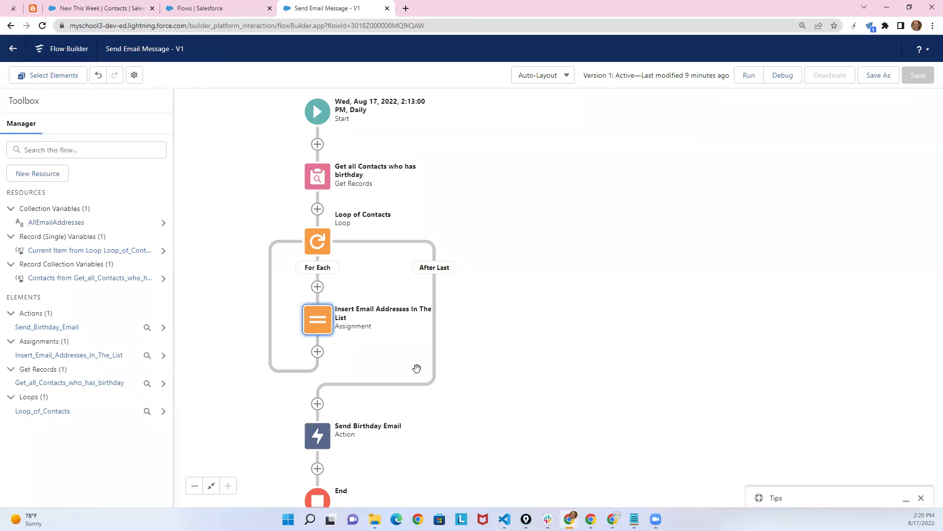
{"action": "scroll", "coordinate": [483, 297], "scroll_direction": "down", "scroll_amount": 2}
Open the Send Birthday Email action's Edit "Send Email" dialog showing the Dogum Gunu Mesaji subject.
{"action": "left_click", "coordinate": [319, 366]}
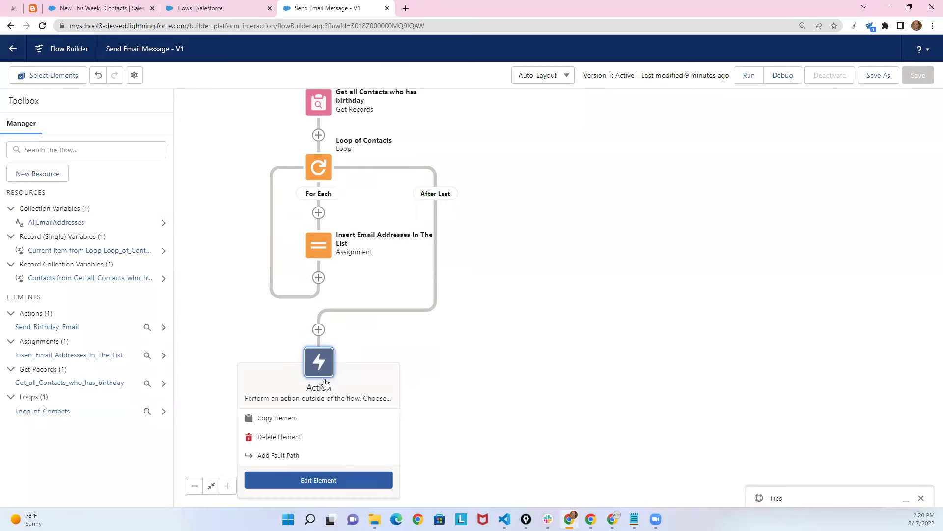
{"action": "left_click", "coordinate": [329, 480]}
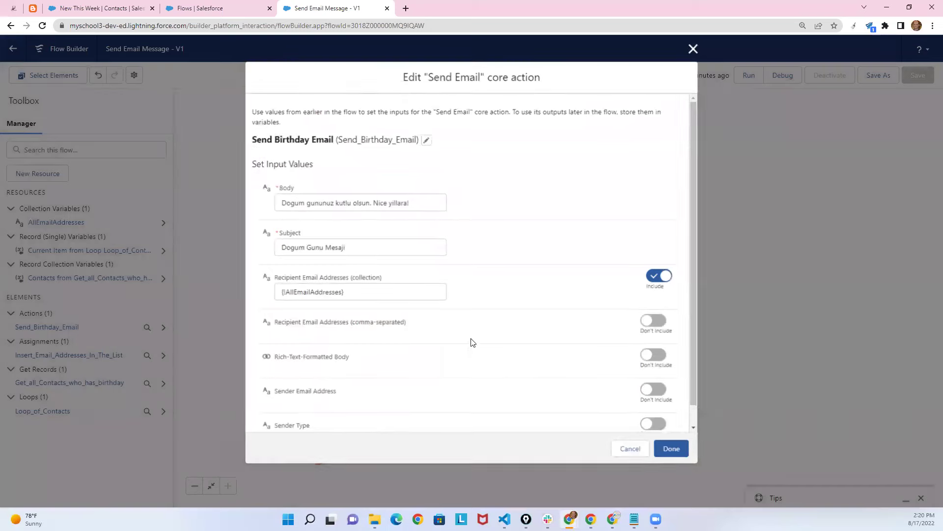